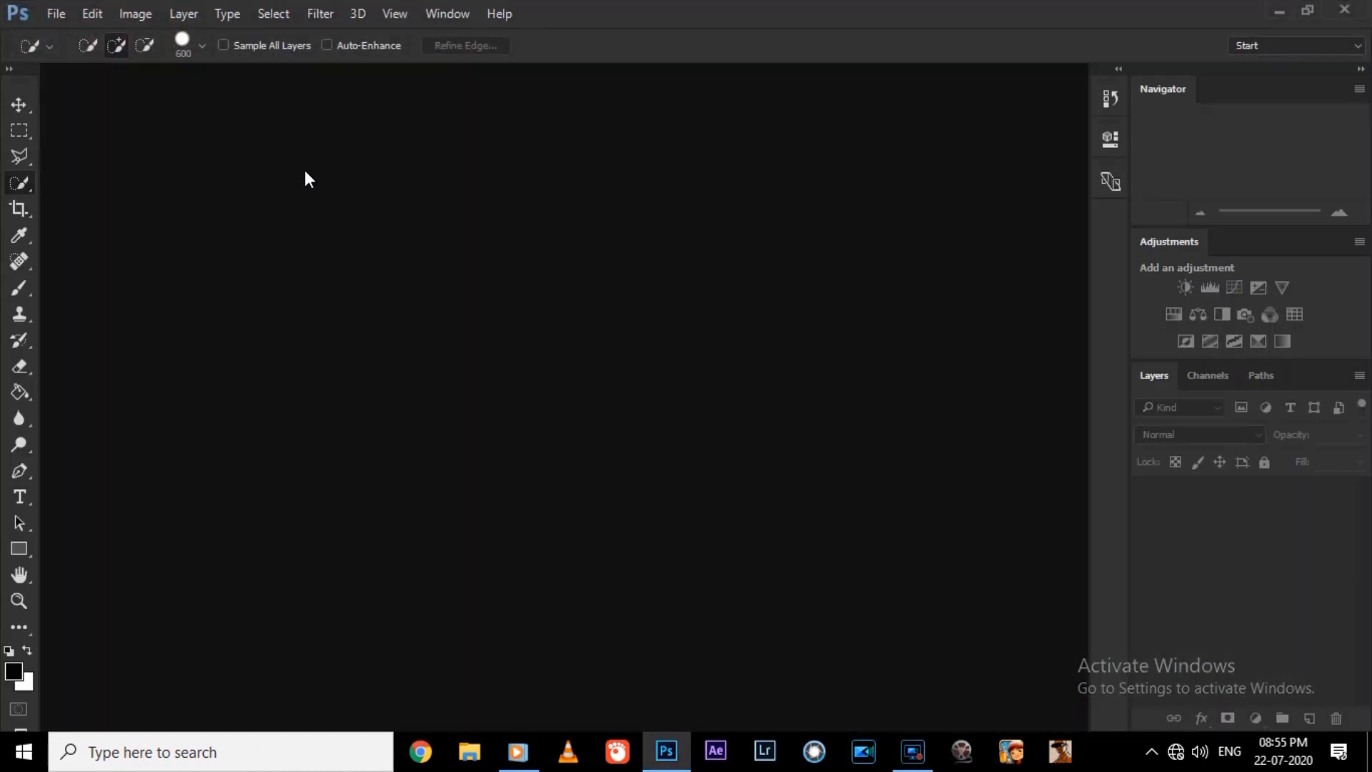
key("ctrl+minus")
key("ctrl+plus")
key("ctrl+plus")
key("ctrl+plus")
key("ctrl+minus")
key("ctrl+0")
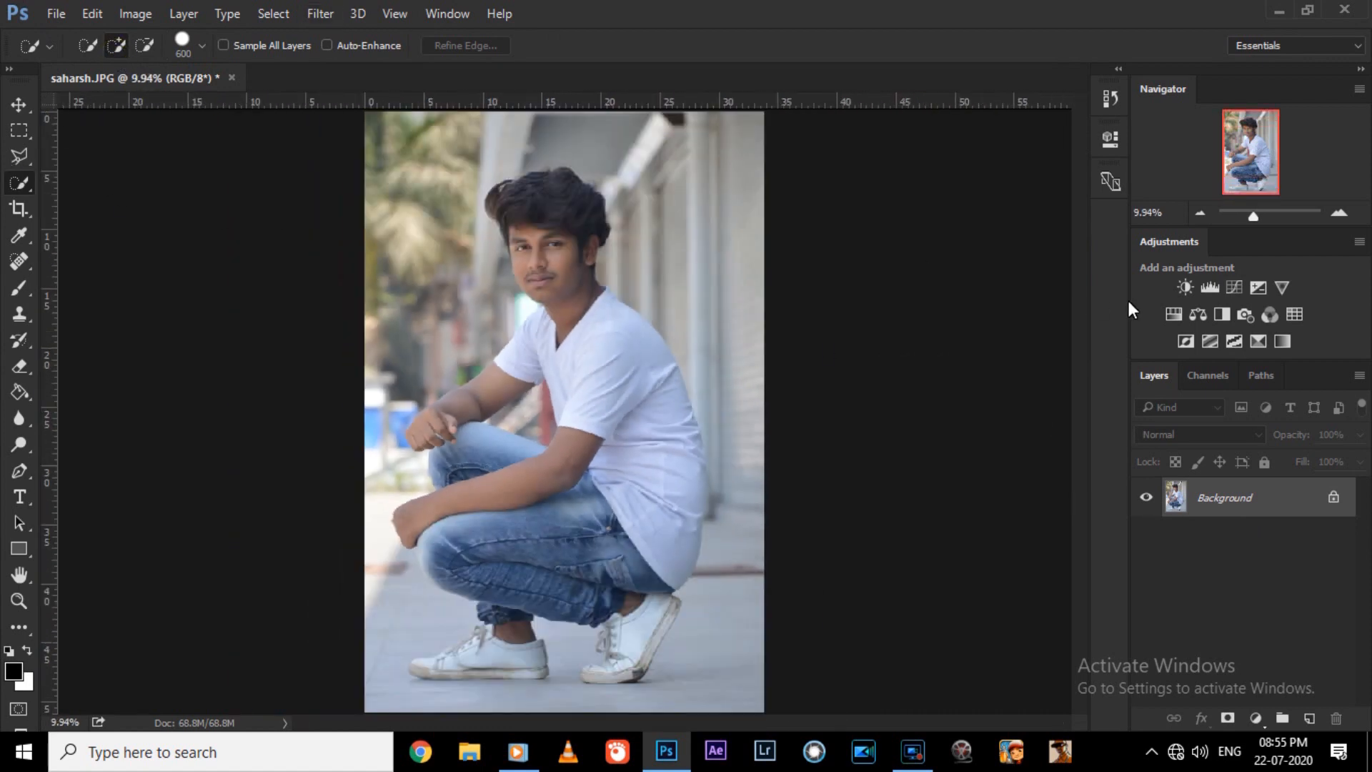
Apply Camera Raw to the photo with Contrast +23, Shadows +16, Blacks -36, Clarity +7 and Vibrance +23.
left_click(320, 14)
left_click(400, 132)
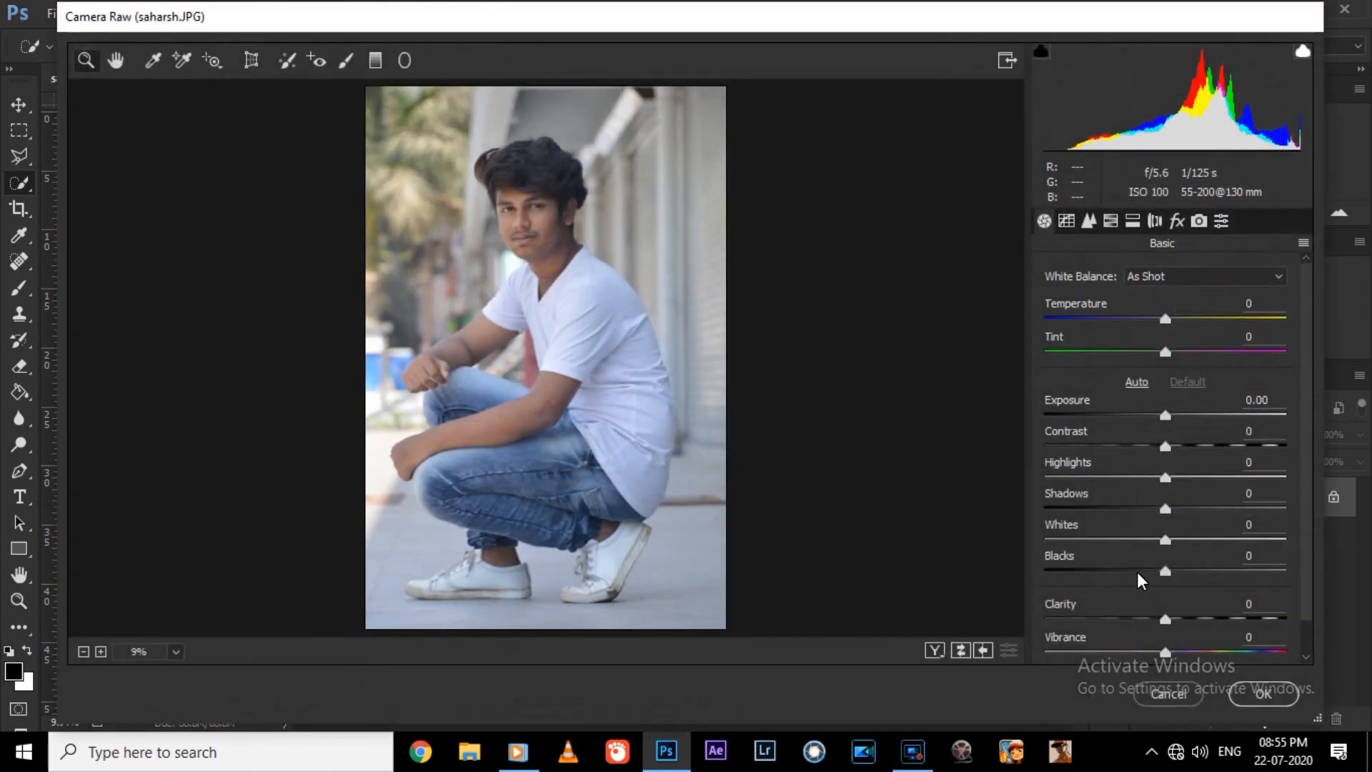
left_click(1137, 572)
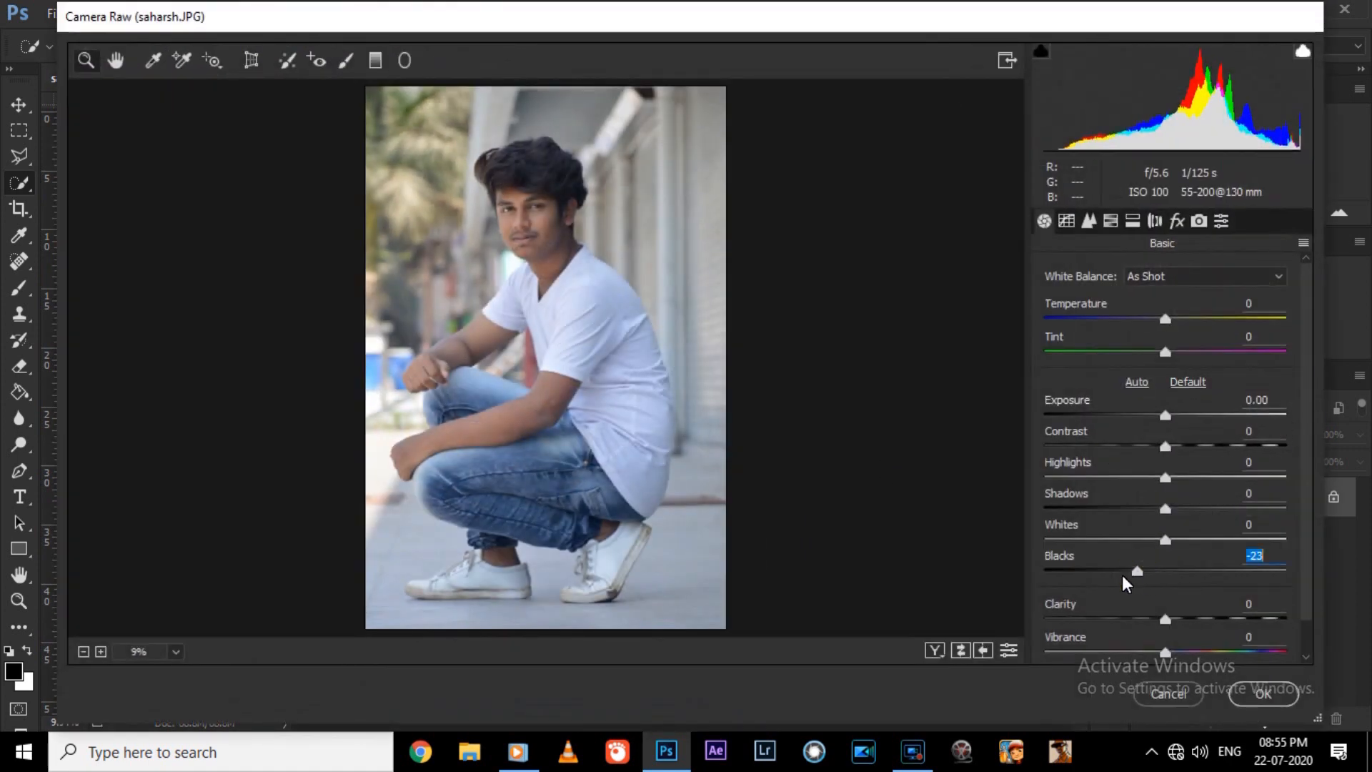
left_click_drag(1125, 582, 1122, 583)
left_click_drag(1166, 508, 1184, 509)
left_click_drag(1165, 447, 1194, 447)
left_click_drag(1165, 652, 1179, 619)
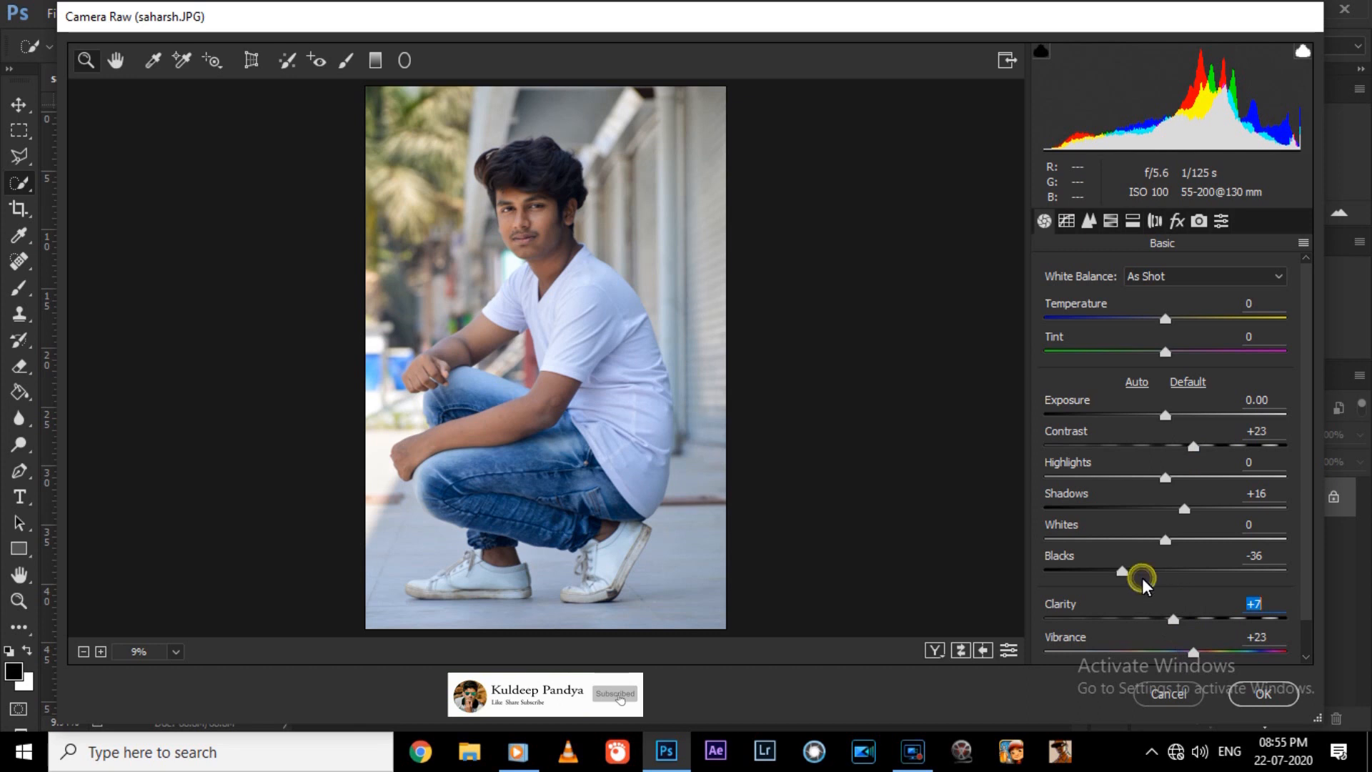
left_click(1169, 415)
type("0")
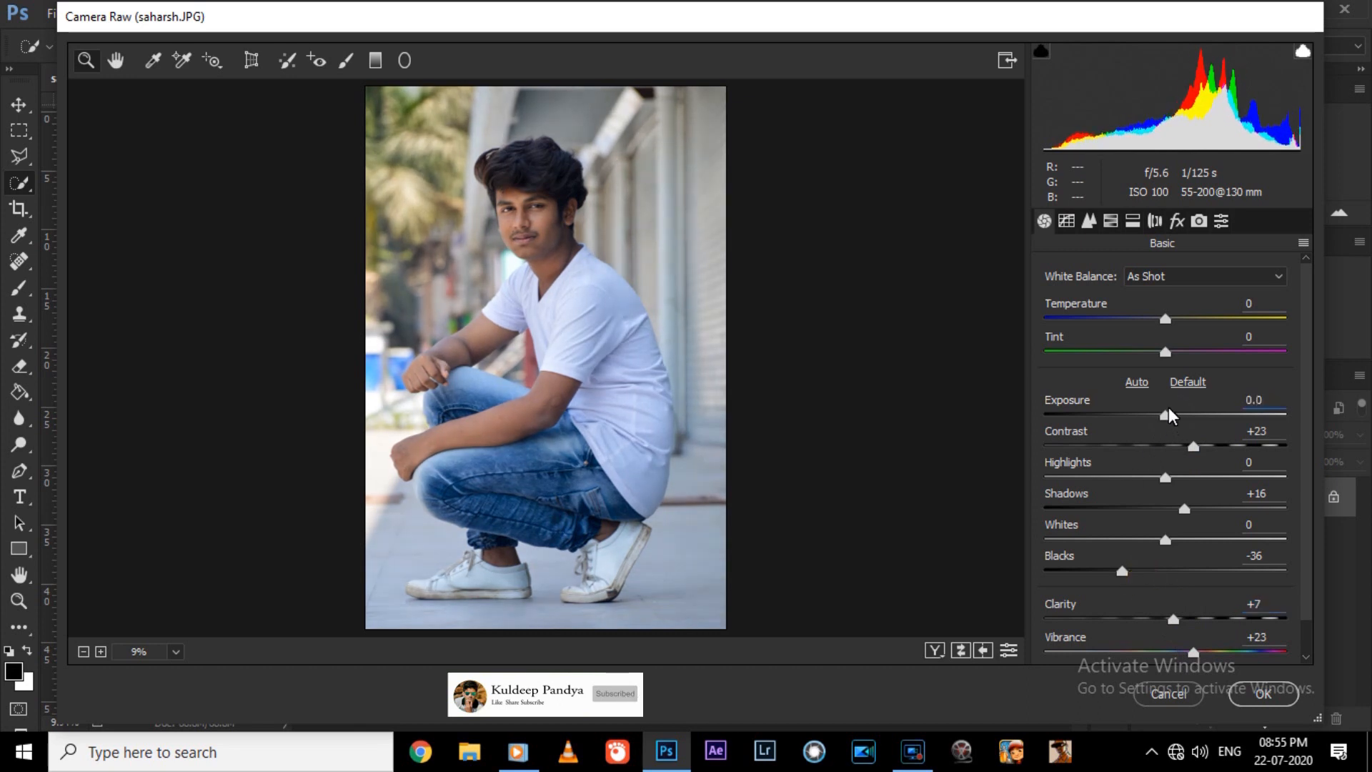
key("Return")
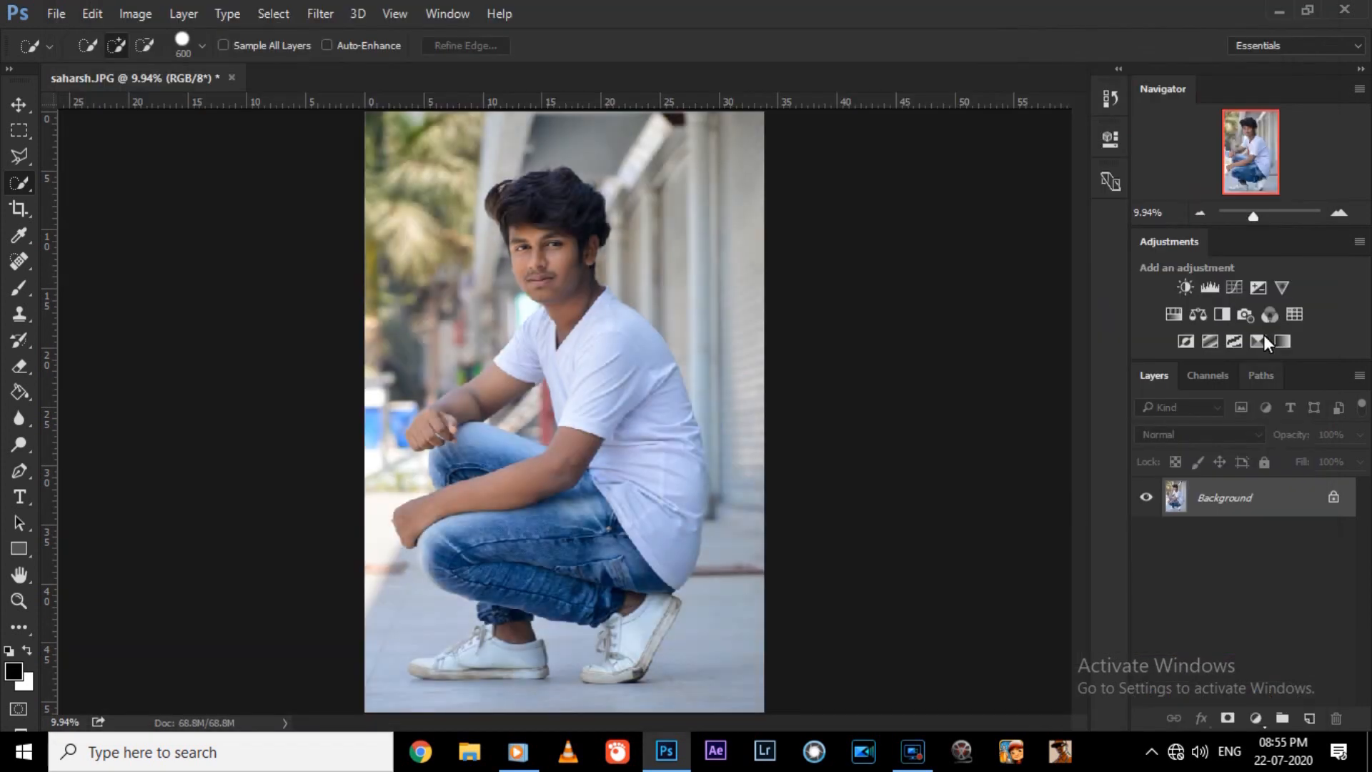
Add a Levels adjustment layer and a Curves adjustment layer with the RGB curve's midpoint raised slightly to brighten the photo.
left_click(1207, 287)
left_click_drag(945, 337, 949, 336)
left_click(1051, 132)
left_click(1232, 288)
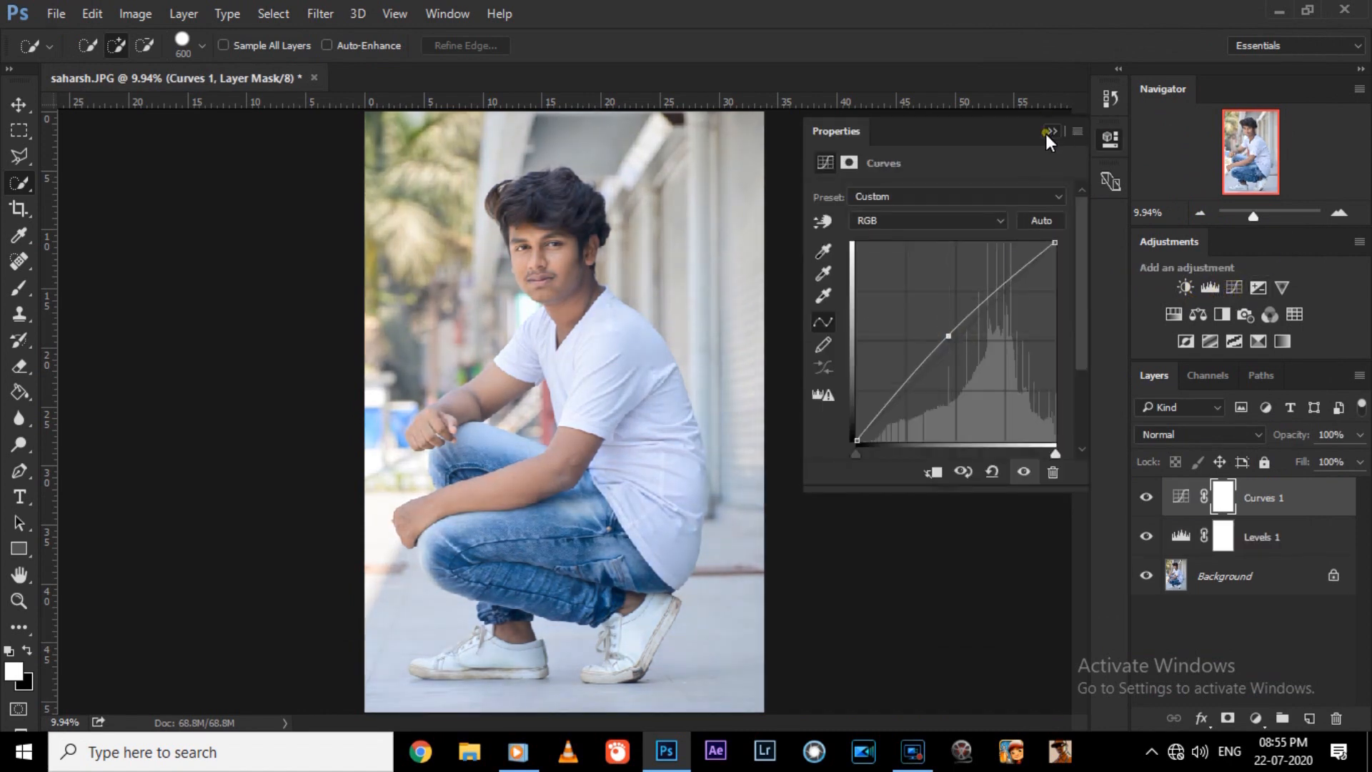
left_click(1051, 132)
Merge the adjustment layers into the background layer.
left_click(1267, 568)
key("ctrl+shift+e")
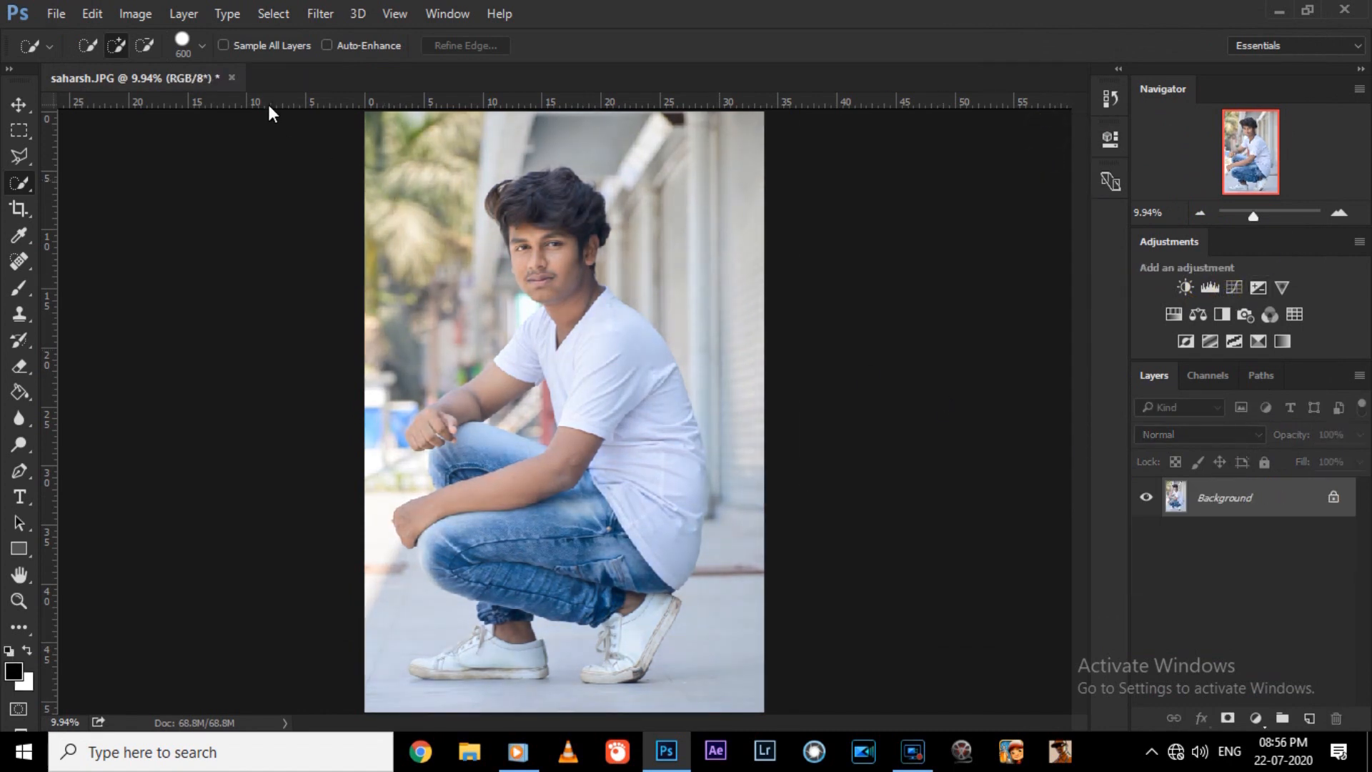
Open the photo in Nik Collection's Color Efex Pro 4 and choose the Contrast Color Range filter.
key("ctrl+minus")
left_click(320, 13)
left_click(445, 509)
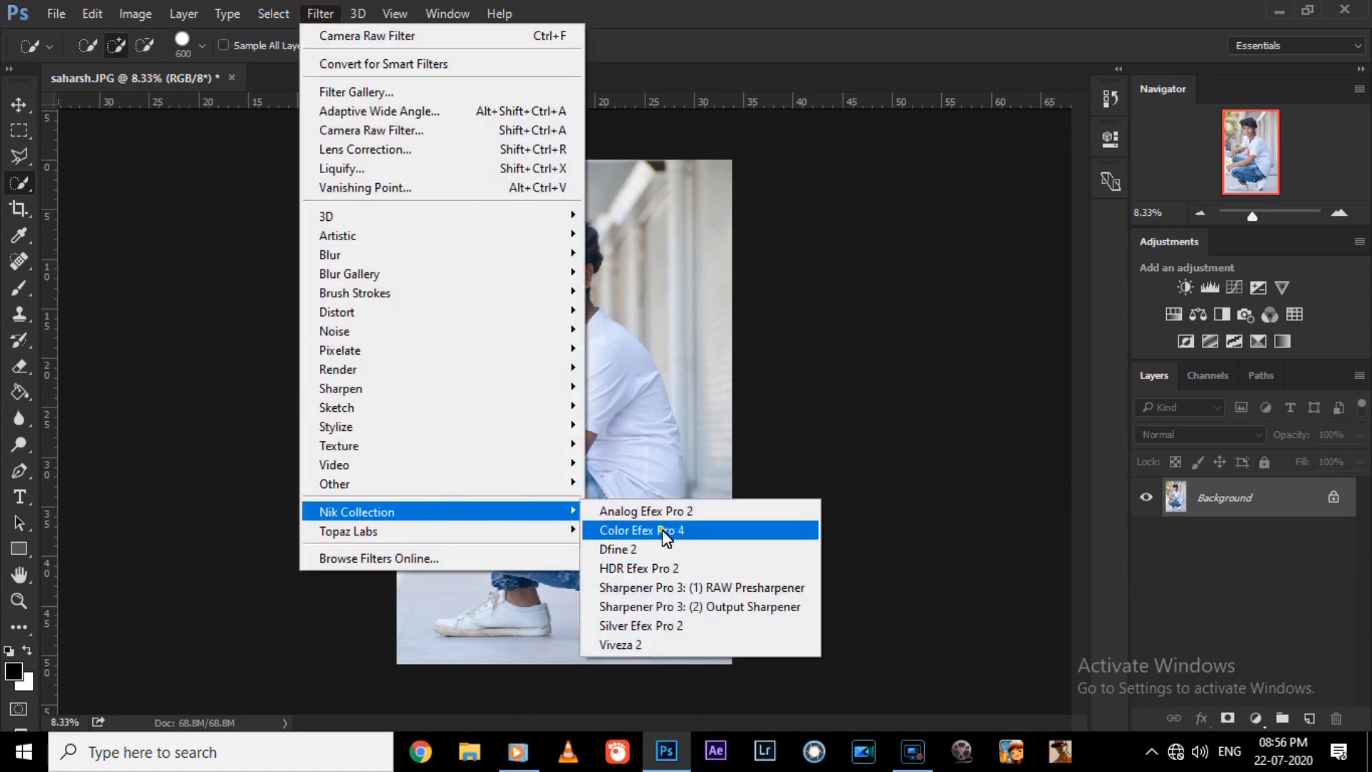
left_click(662, 530)
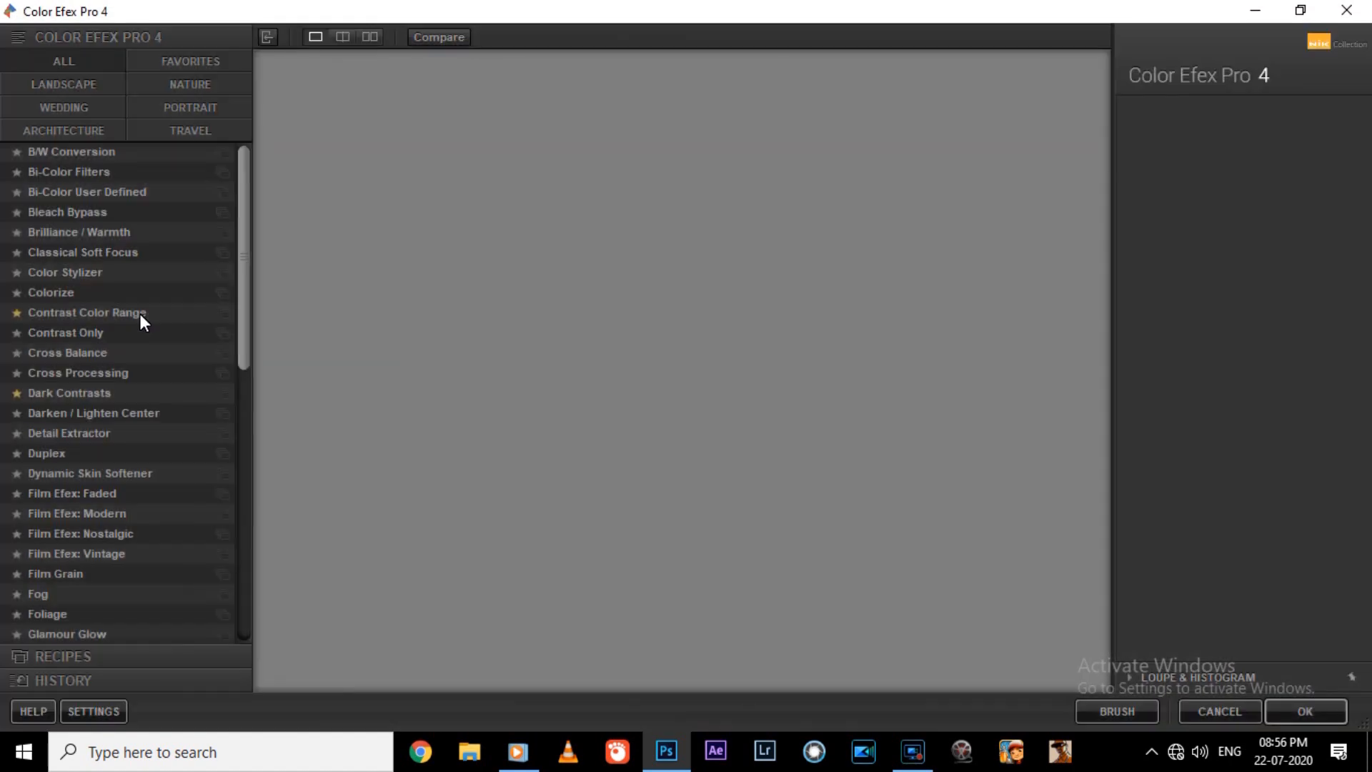
left_click(140, 315)
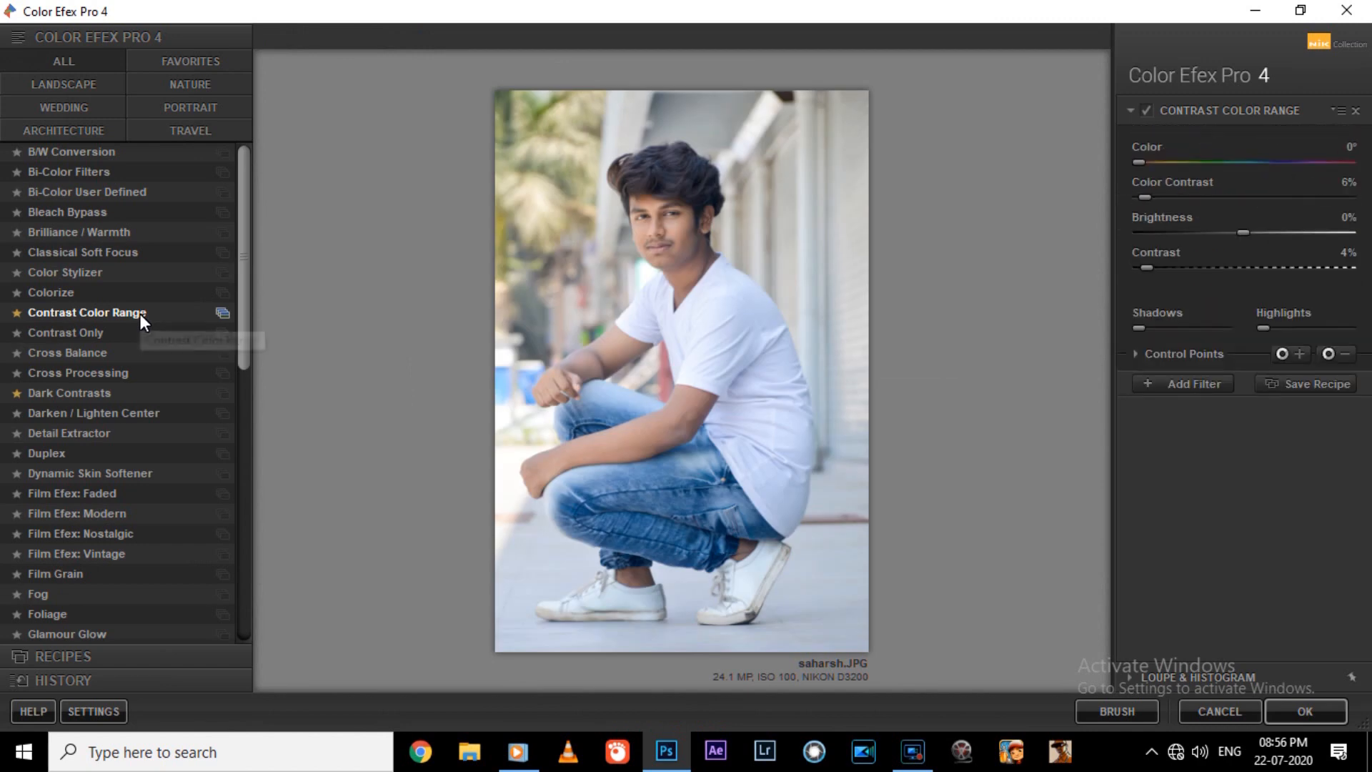
Set the filter's Color Contrast to 22%, raise Contrast slightly, lower Brightness a little and apply the filter.
left_click_drag(1156, 268, 1173, 268)
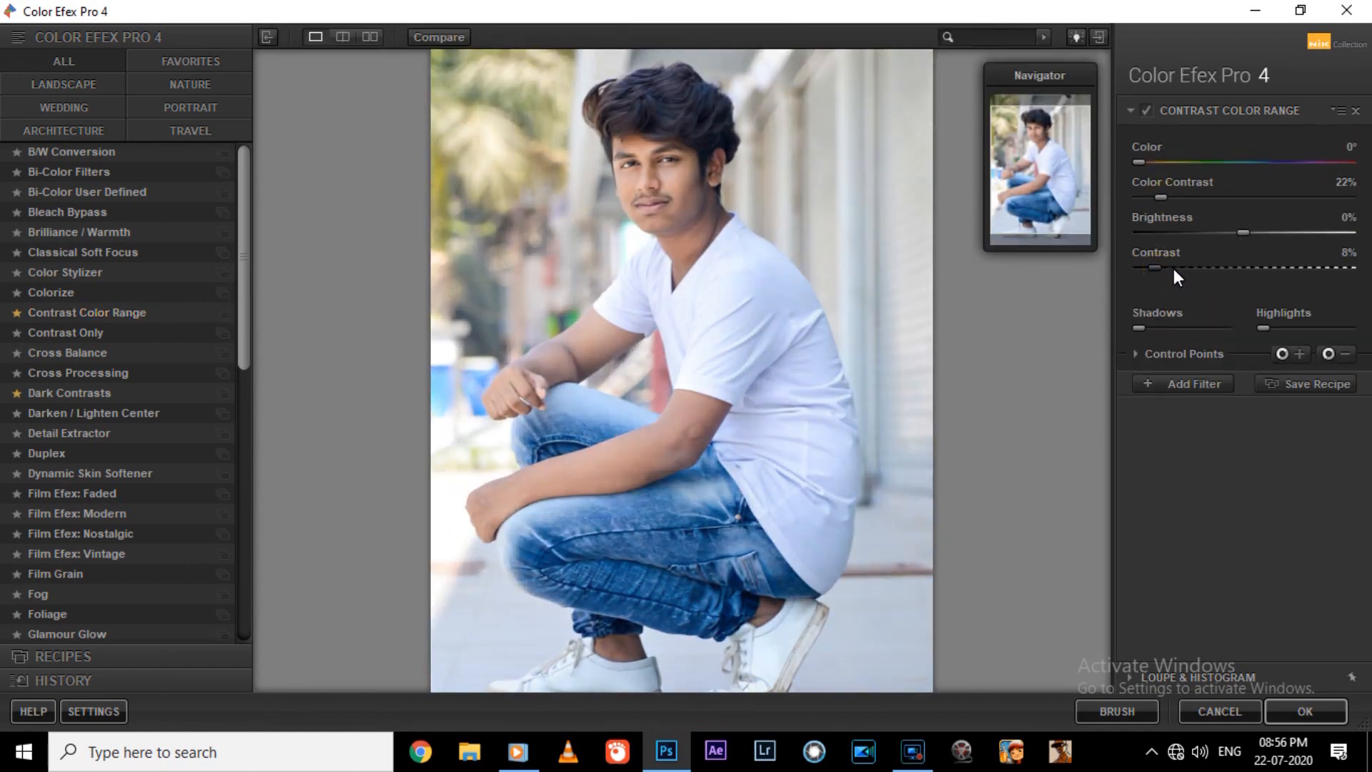
left_click_drag(1227, 233, 1233, 232)
left_click_drag(1169, 267, 1160, 268)
left_click_drag(1235, 233, 1238, 233)
mouse_move(1162, 267)
left_mouse_down()
mouse_move(1190, 268)
mouse_move(1172, 267)
left_mouse_up()
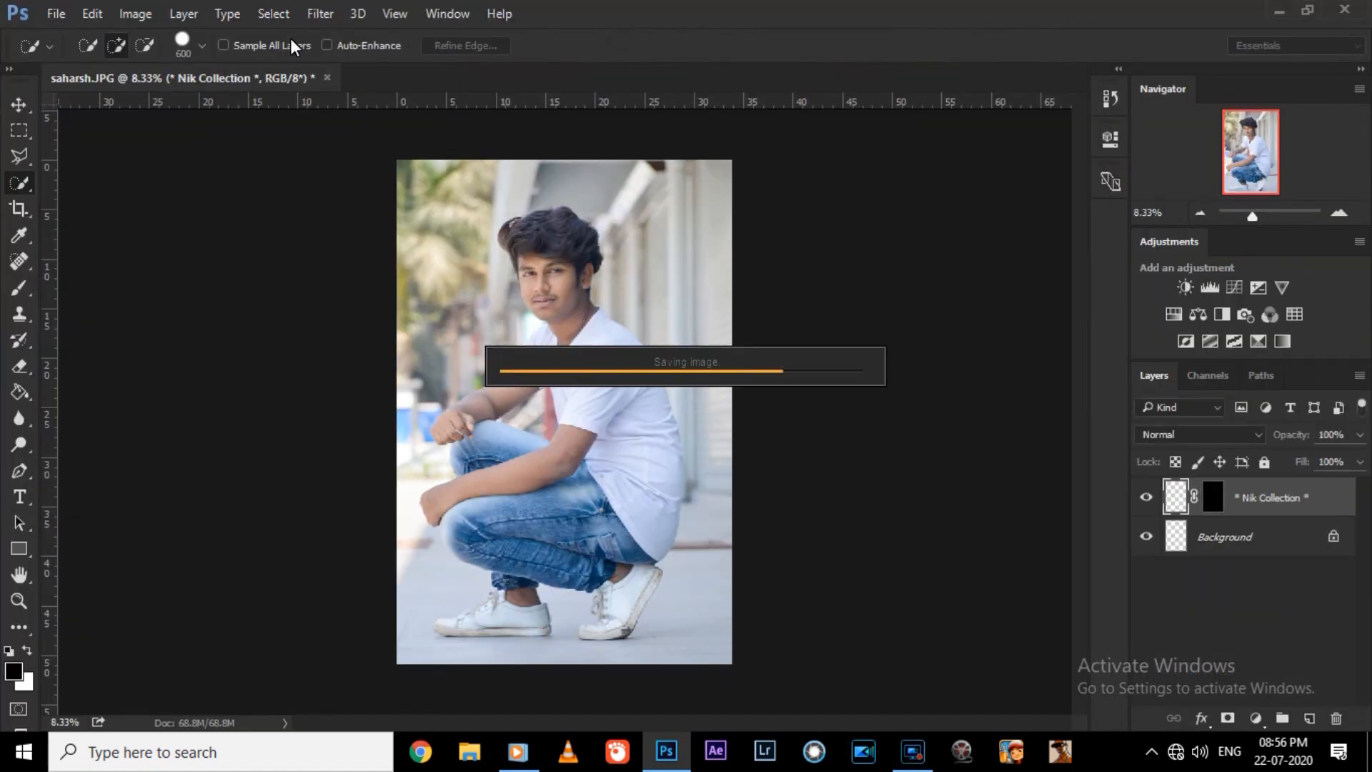
Open the filtered layer in Camera Raw and raise Blacks, Contrast and Shadows while lowering Whites.
left_click(324, 10)
left_click(172, 205)
key("ctrl+plus")
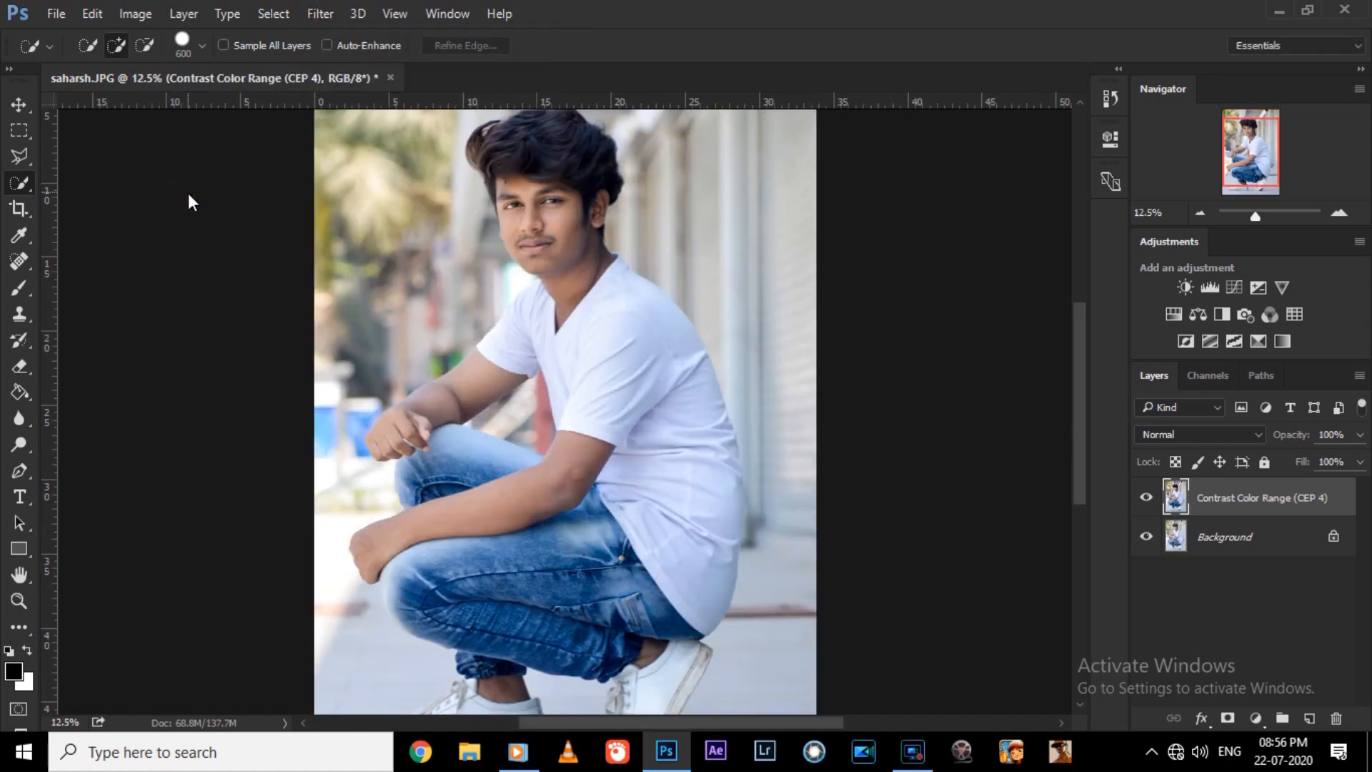
left_click(320, 13)
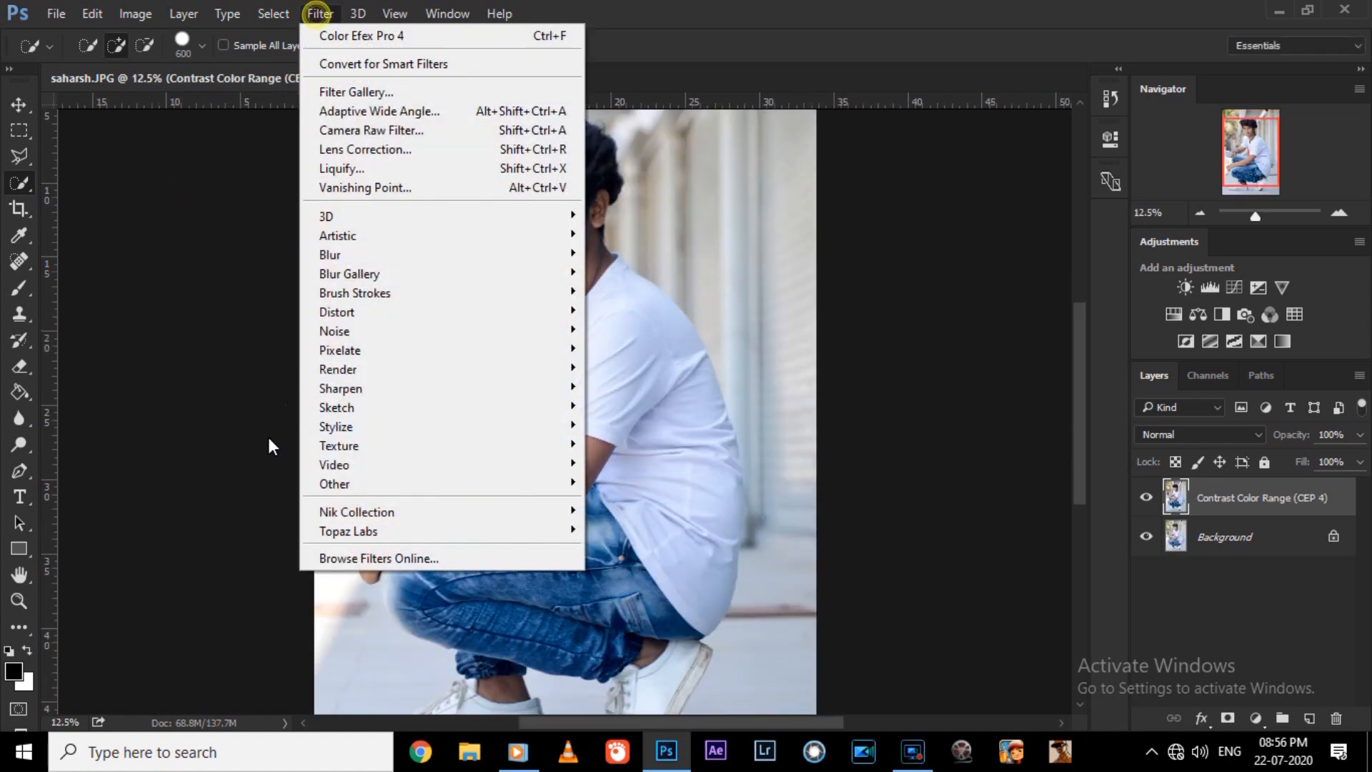
left_click(342, 125)
left_click_drag(404, 146, 829, 451)
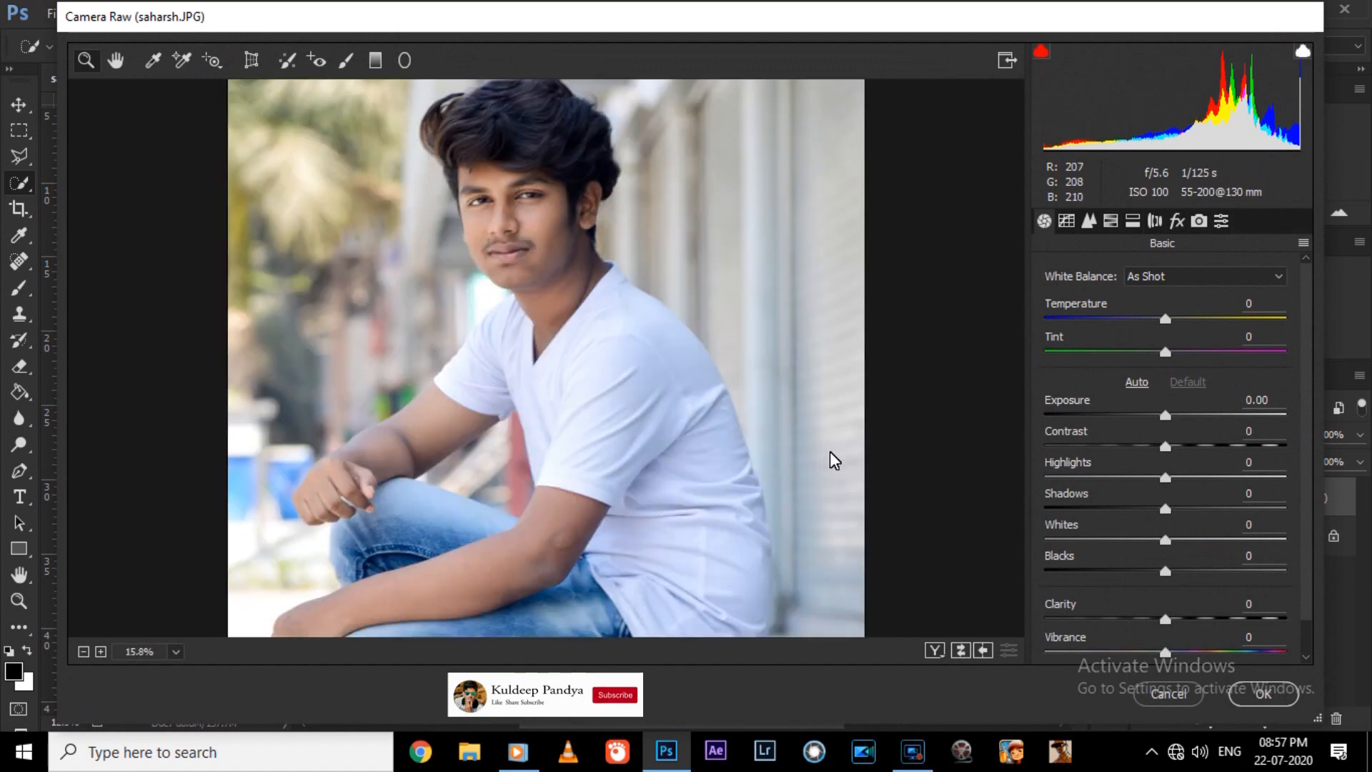
left_click(1192, 571)
left_click(1144, 541)
left_click_drag(1189, 446, 1181, 445)
left_click(1178, 509)
Set the HSL saturation of Blues to +24 and of Oranges to +8.
left_click(1088, 220)
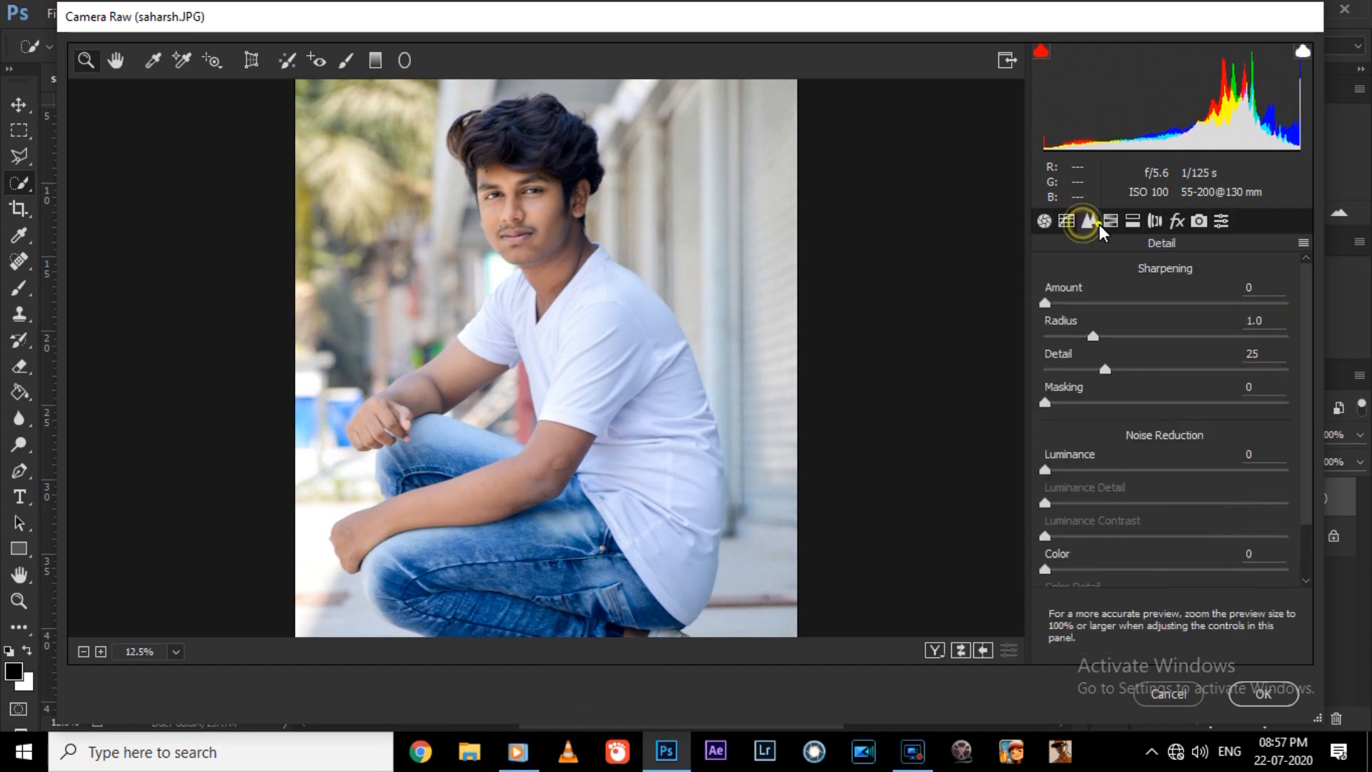
left_click(1110, 220)
left_click(1062, 306)
left_click(1100, 306)
left_click(1201, 545)
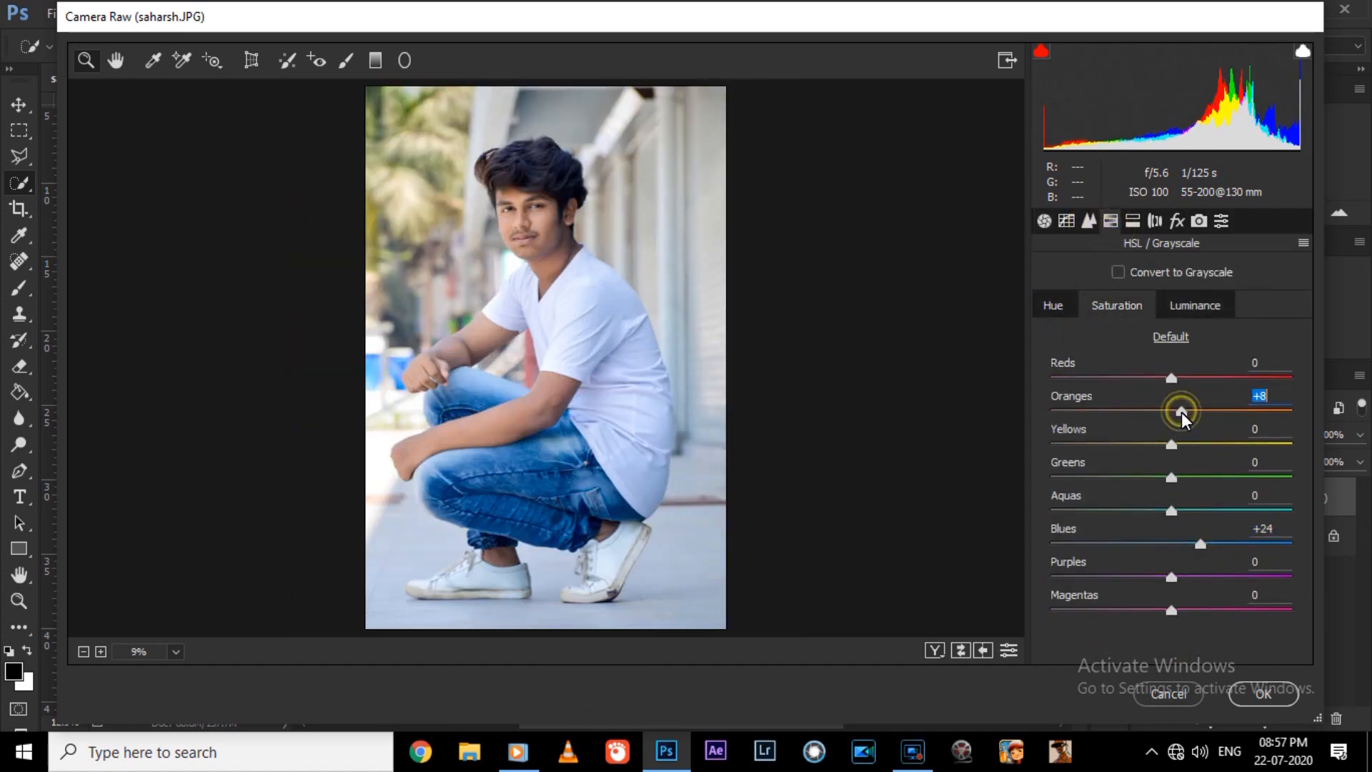
Set the HSL luminance of Oranges to +6 and apply the Camera Raw adjustments.
left_click(1187, 307)
left_click_drag(1186, 421, 1181, 420)
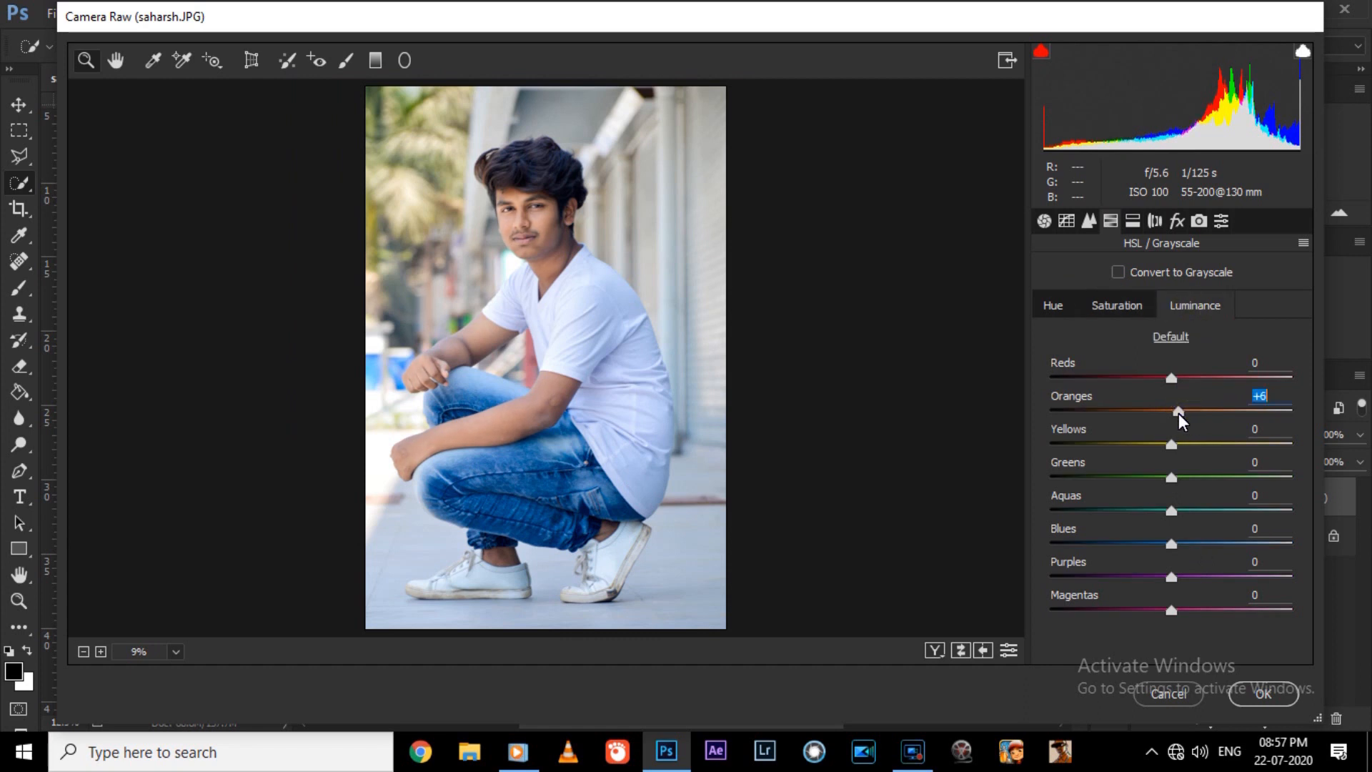
left_click(1104, 311)
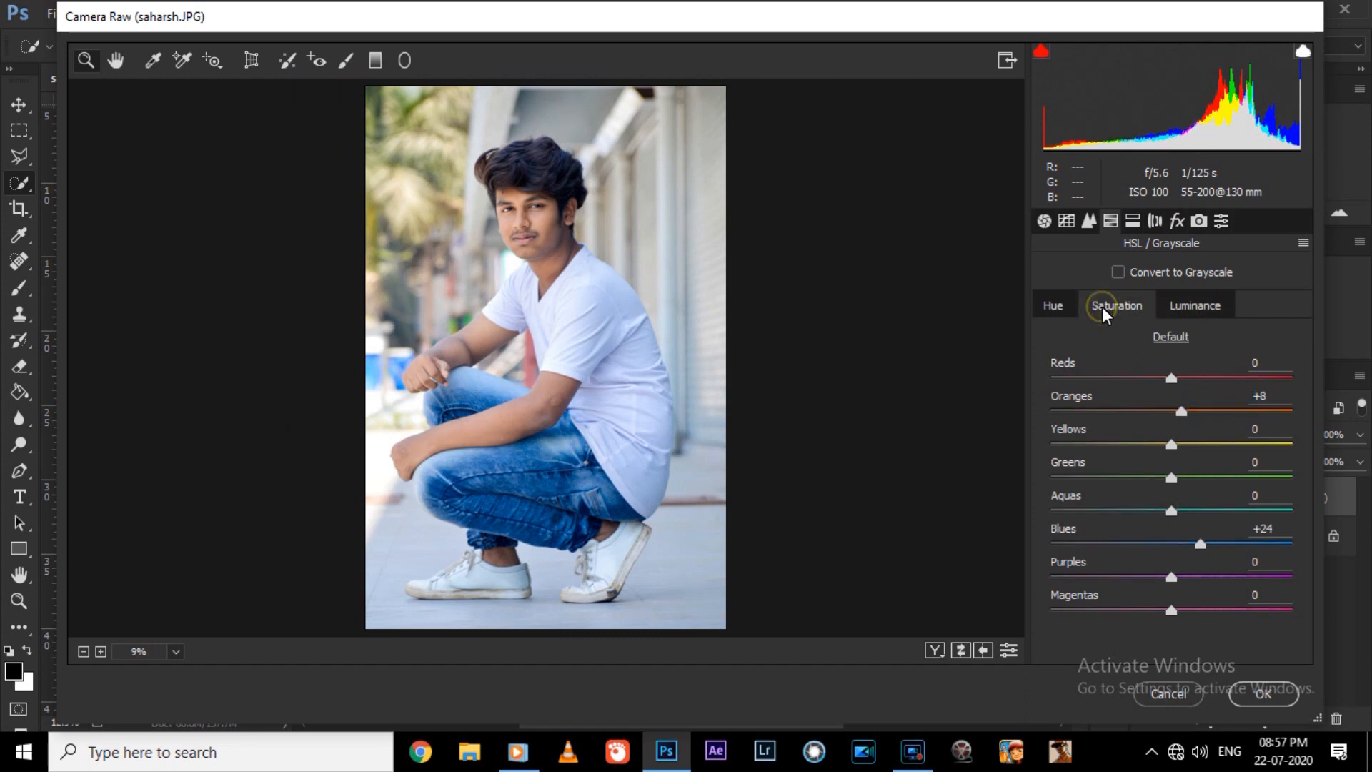
left_click_drag(393, 166, 768, 469)
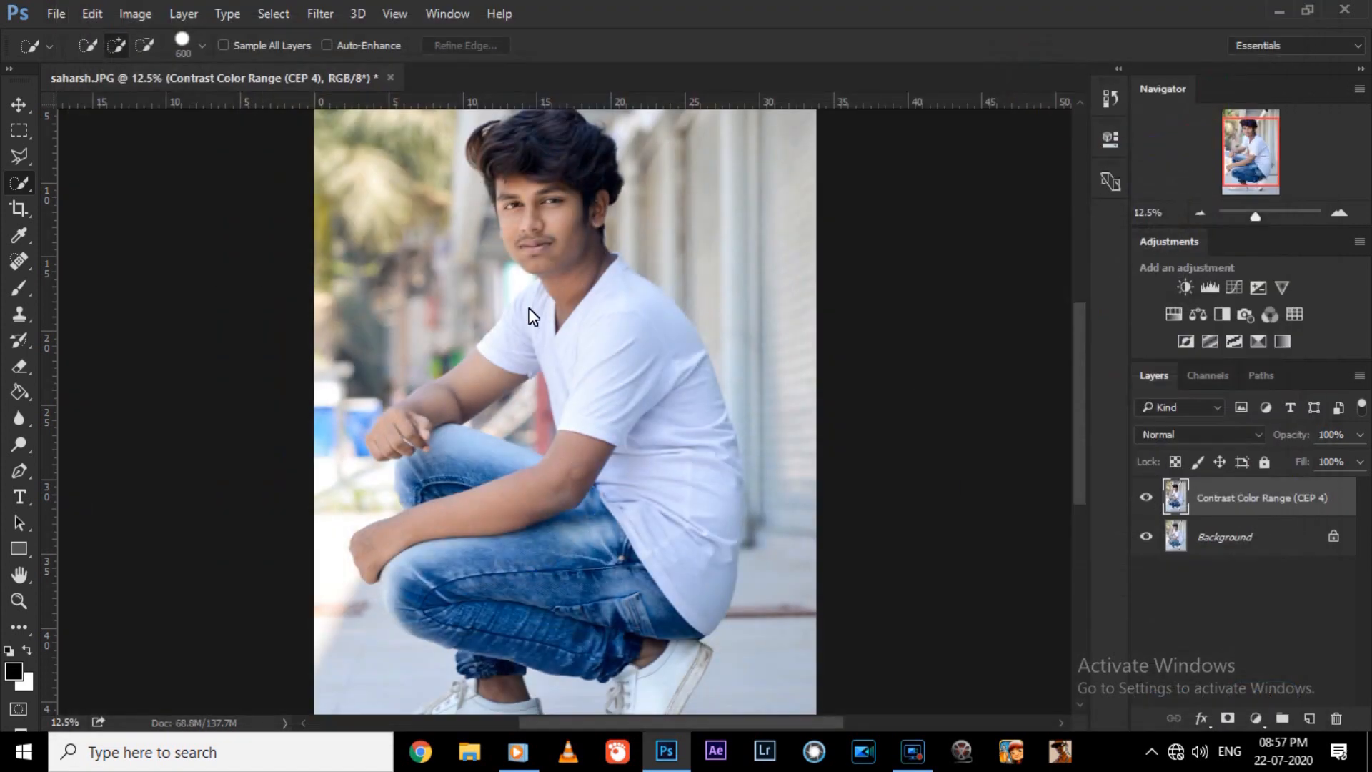
Heal the skin blemishes around the man's bent elbow with the Spot Healing Brush at size 50.
key("j")
scroll(524, 527, "up", 3)
left_click_drag(1080, 416, 1076, 441)
scroll(561, 532, "up", 1)
key("bracketright")
key("bracketright")
key("bracketright")
key("bracketright")
key("bracketright")
key("bracketright")
mouse_move(586, 459)
left_mouse_down()
mouse_move(640, 473)
mouse_move(601, 447)
left_mouse_up()
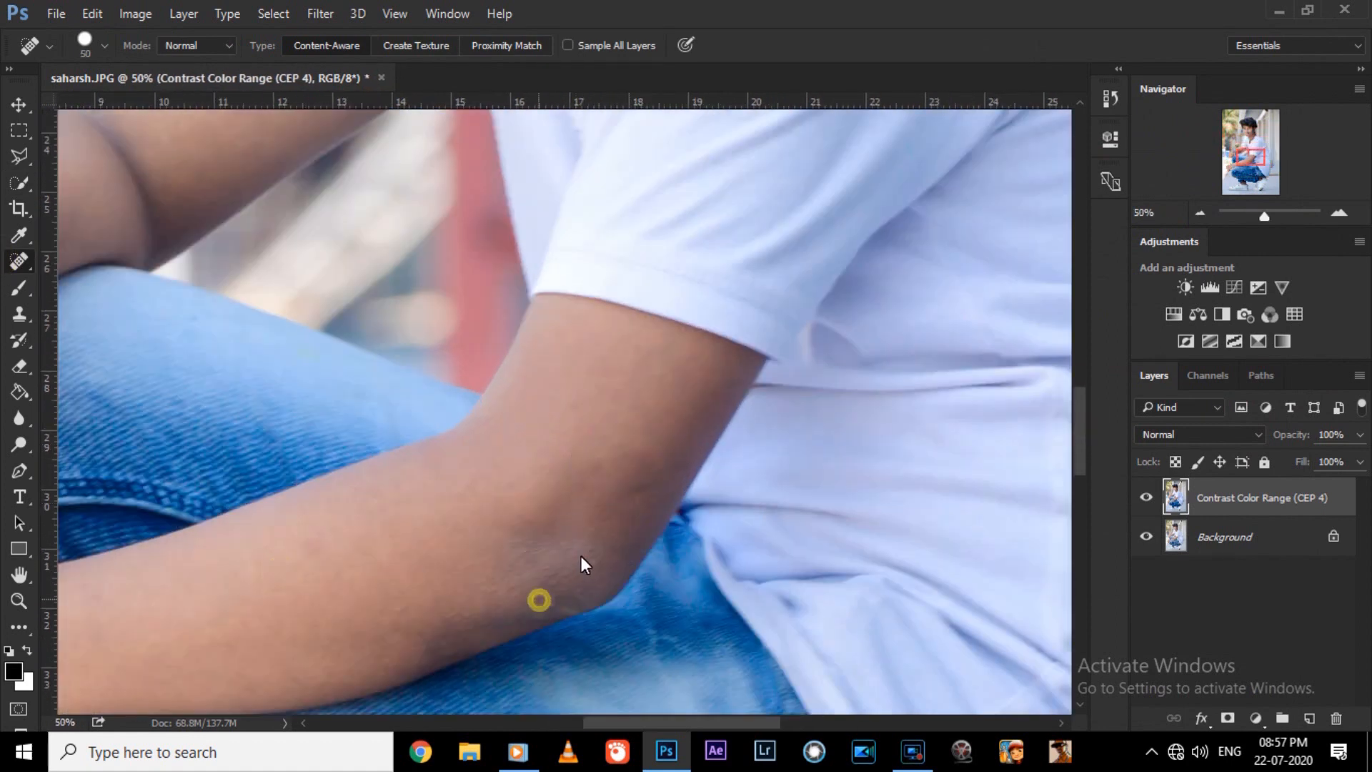
Heal the marks on the back of the man's lower hand with the Spot Healing Brush.
key("ctrl+minus")
key("ctrl+minus")
left_click_drag(1083, 474, 1083, 488)
key("ctrl+plus")
key("ctrl+plus")
left_click_drag(679, 723, 500, 723)
left_click_drag(1082, 482, 1084, 527)
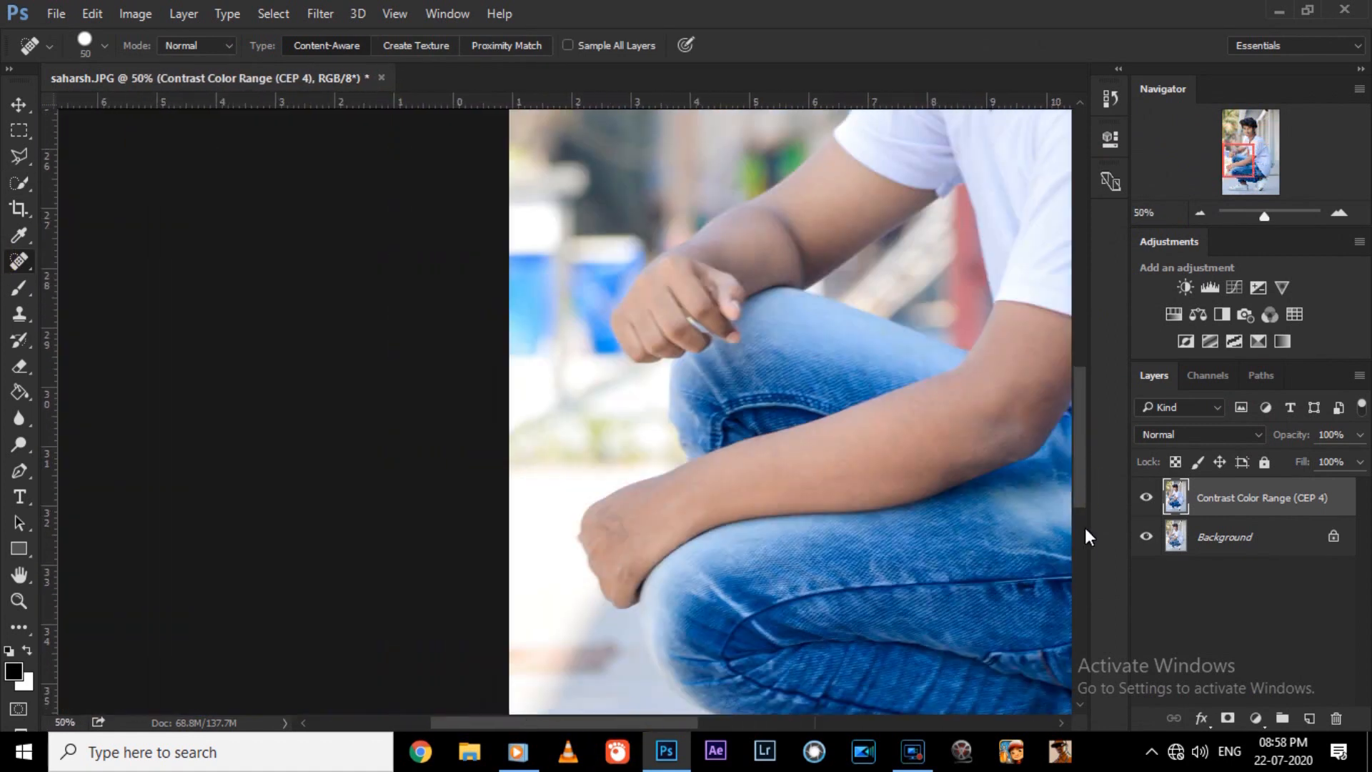
key("ctrl+plus")
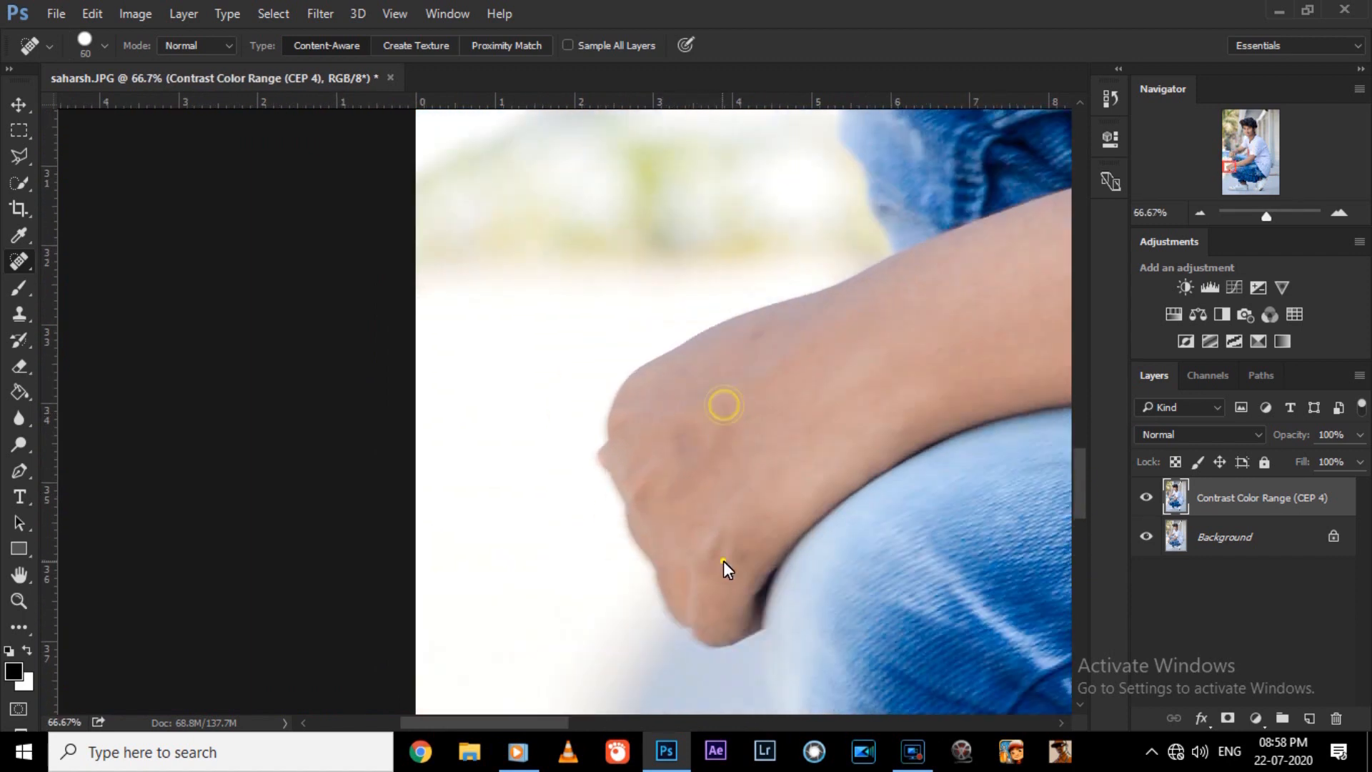
Retouch the man's face with the Spot Healing Brush at size 50.
key("ctrl+minus")
key("ctrl+minus")
key("ctrl+minus")
left_click_drag(659, 724, 733, 724)
left_click_drag(1079, 430, 1065, 294)
key("ctrl+plus")
key("bracketleft")
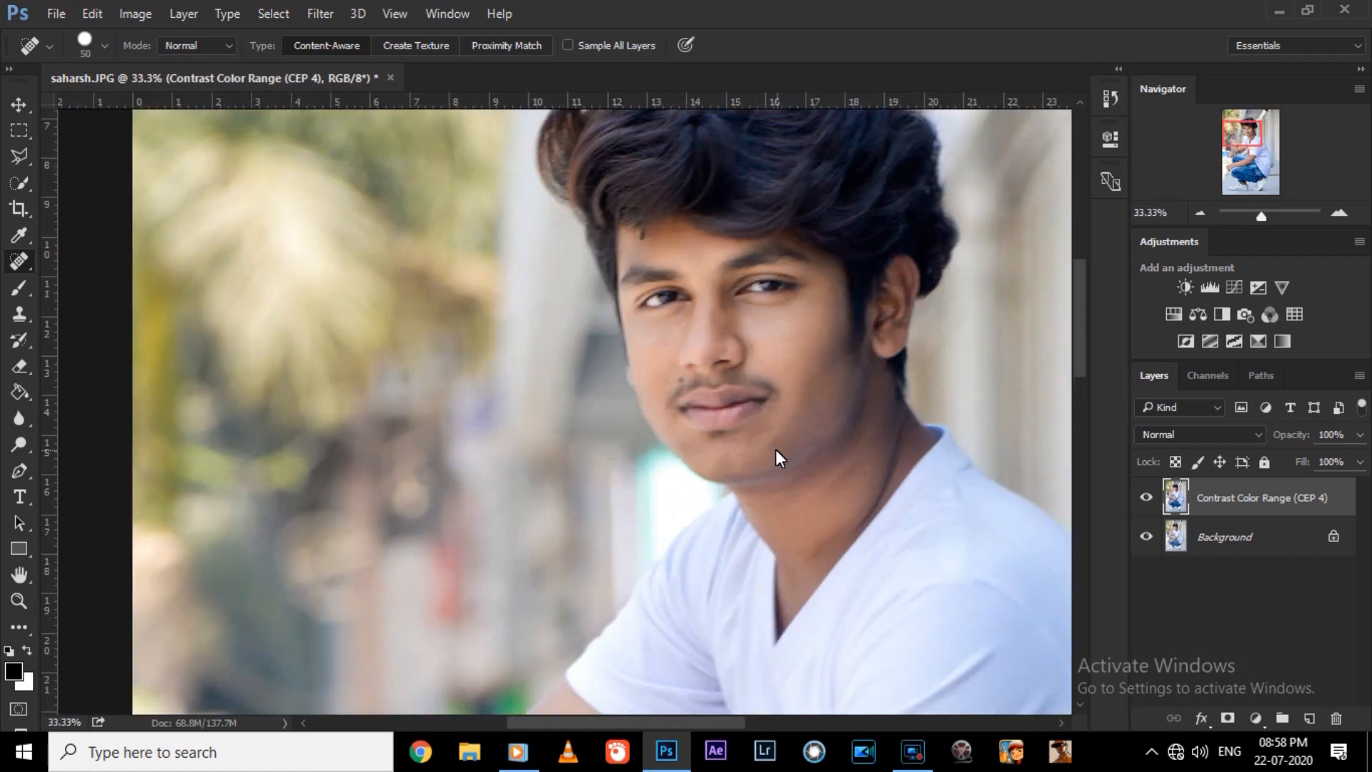
scroll(961, 409, "down", 6)
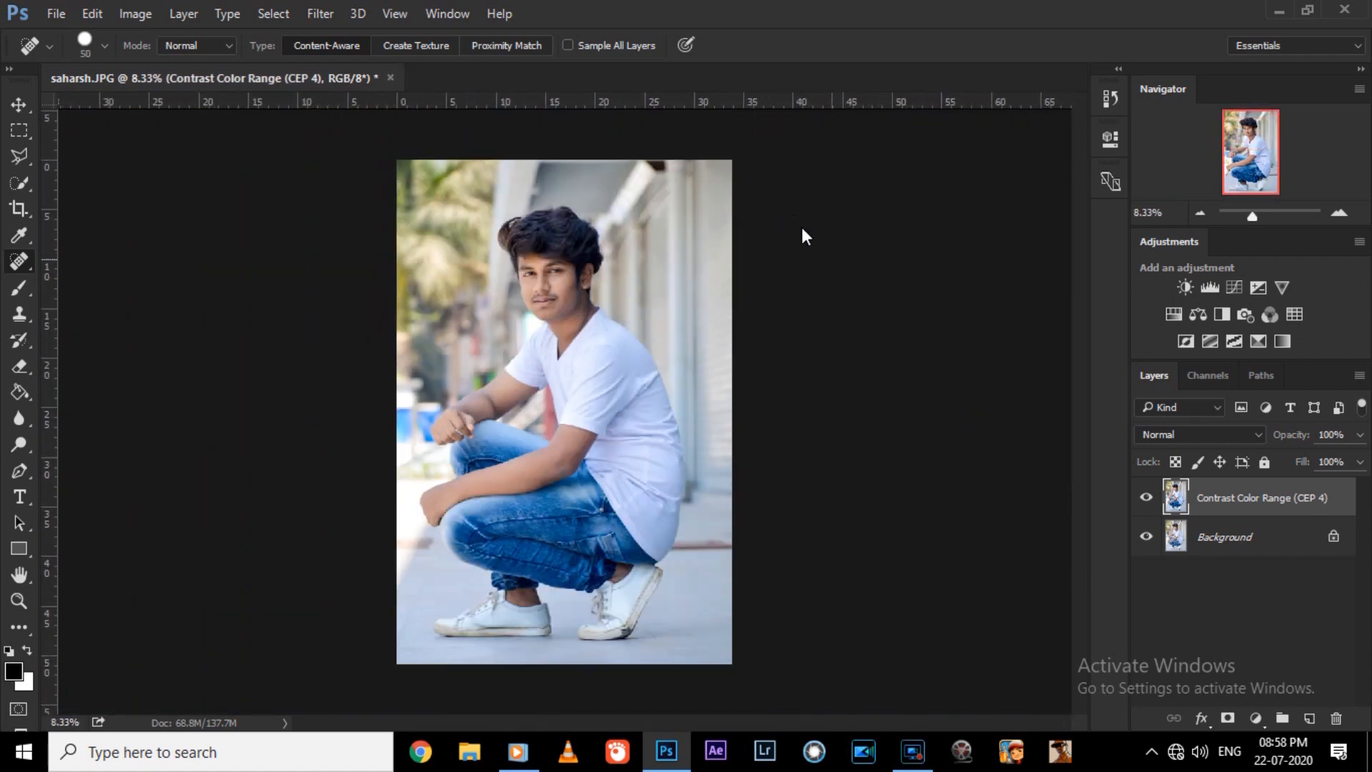
Apply Color Efex Pro 4's Contrast Color Range filter again with Color Contrast at 16% and a reduced Contrast.
left_click(320, 13)
left_click(669, 533)
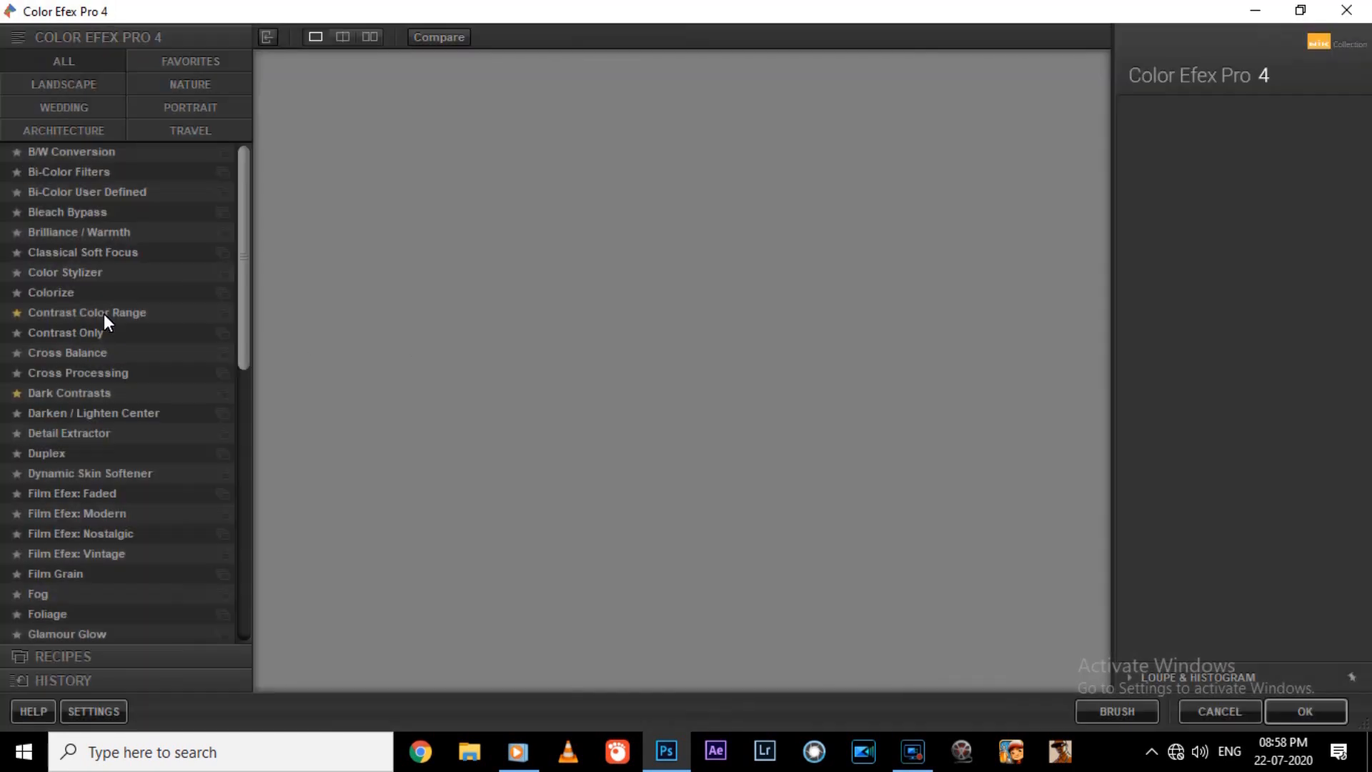
left_click(106, 314)
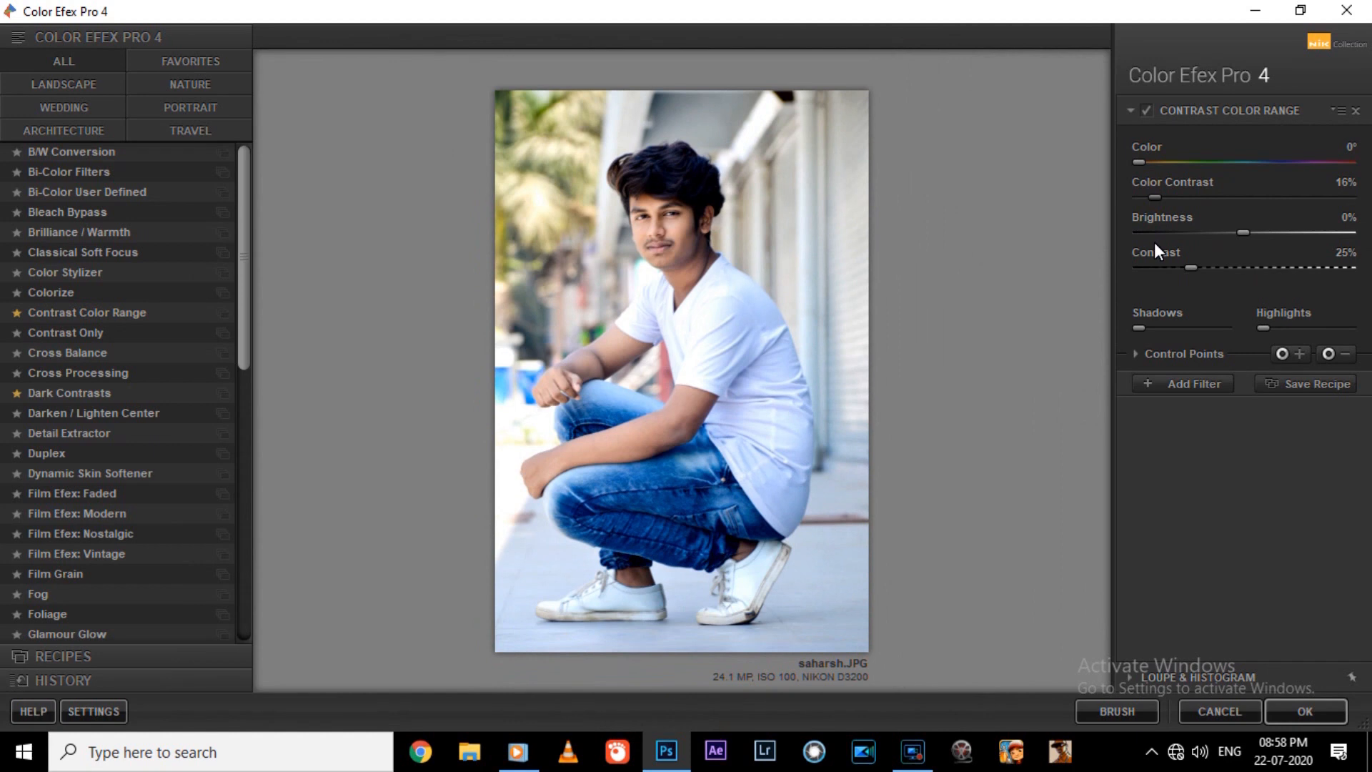
left_click(1154, 266)
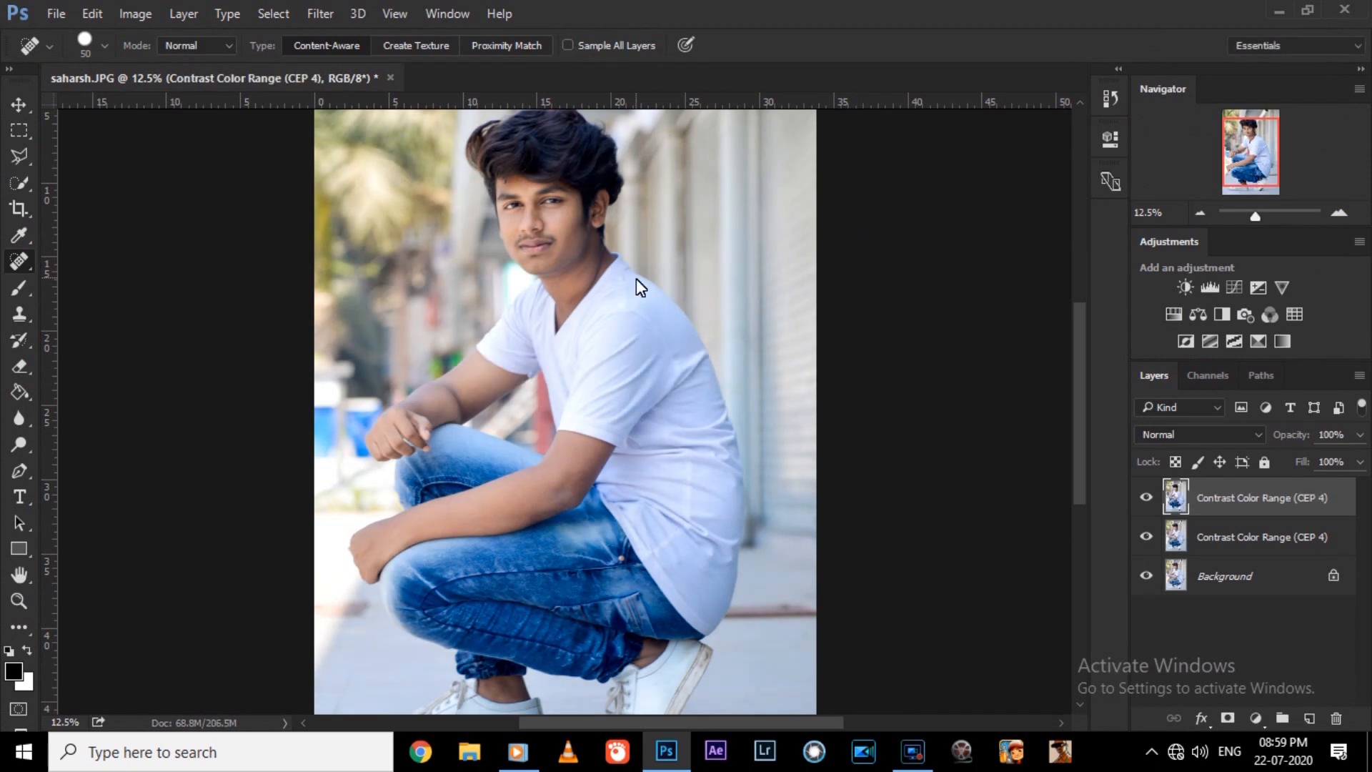
Open the new top layer in Camera Raw, set Blacks to +18 and slightly raise Contrast, Whites, Shadows and Clarity.
key("ctrl+0")
left_click(320, 13)
left_click(386, 126)
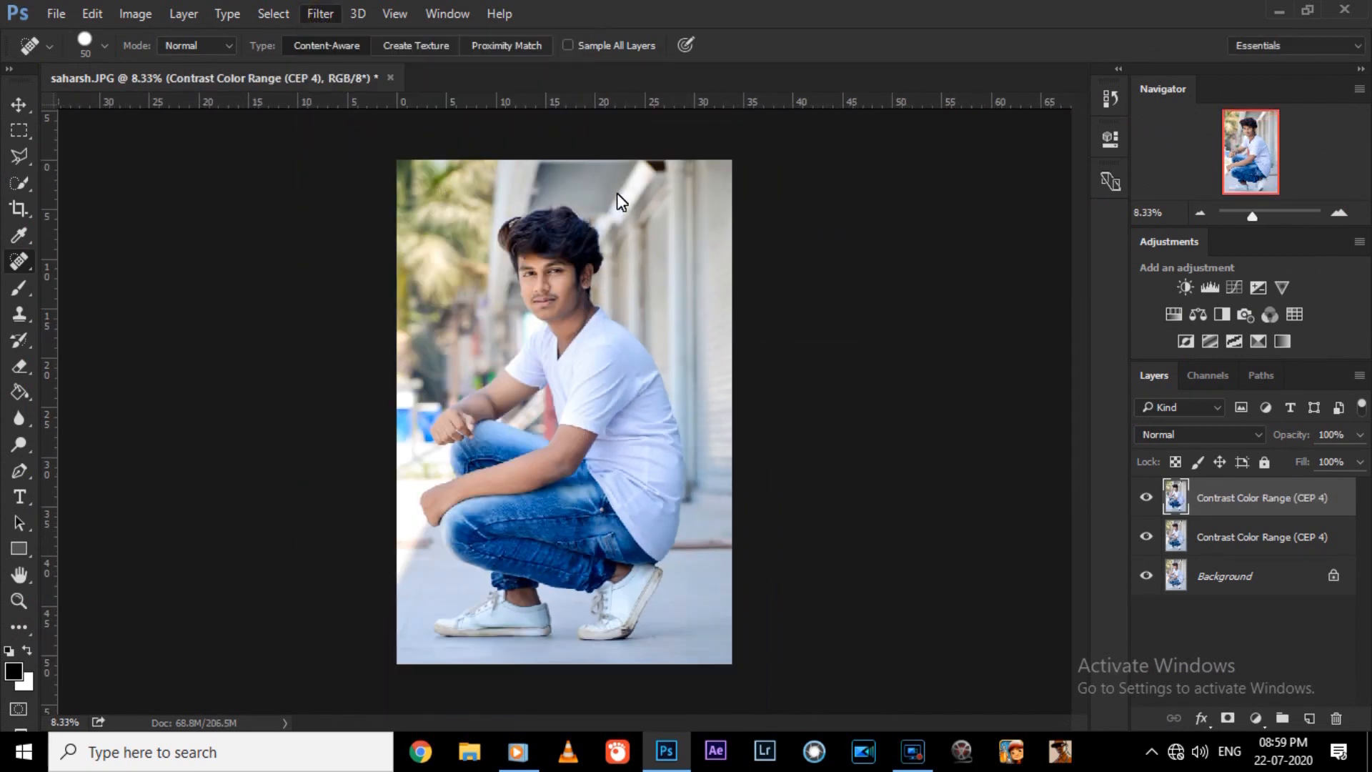
left_click(1186, 571)
scroll(797, 318, "up", 1)
scroll(782, 310, "down", 1)
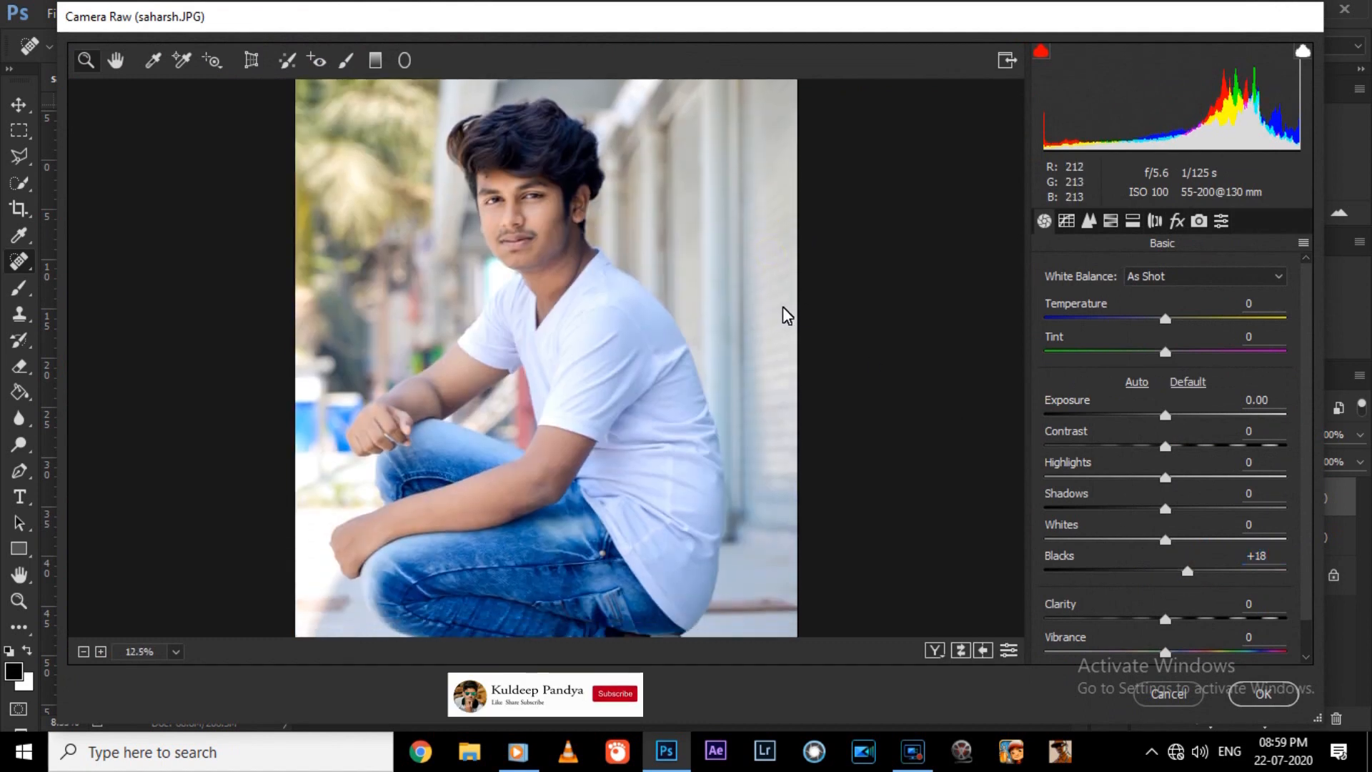
left_click(1181, 446)
left_click(1178, 539)
left_click(1178, 509)
left_click_drag(1179, 511, 1170, 511)
left_click(1171, 619)
Set the HSL saturation of Blues to +14, Greens to +16 and Yellows to +43.
left_click(1111, 220)
left_click(1188, 545)
left_click(1186, 445)
left_click(1186, 477)
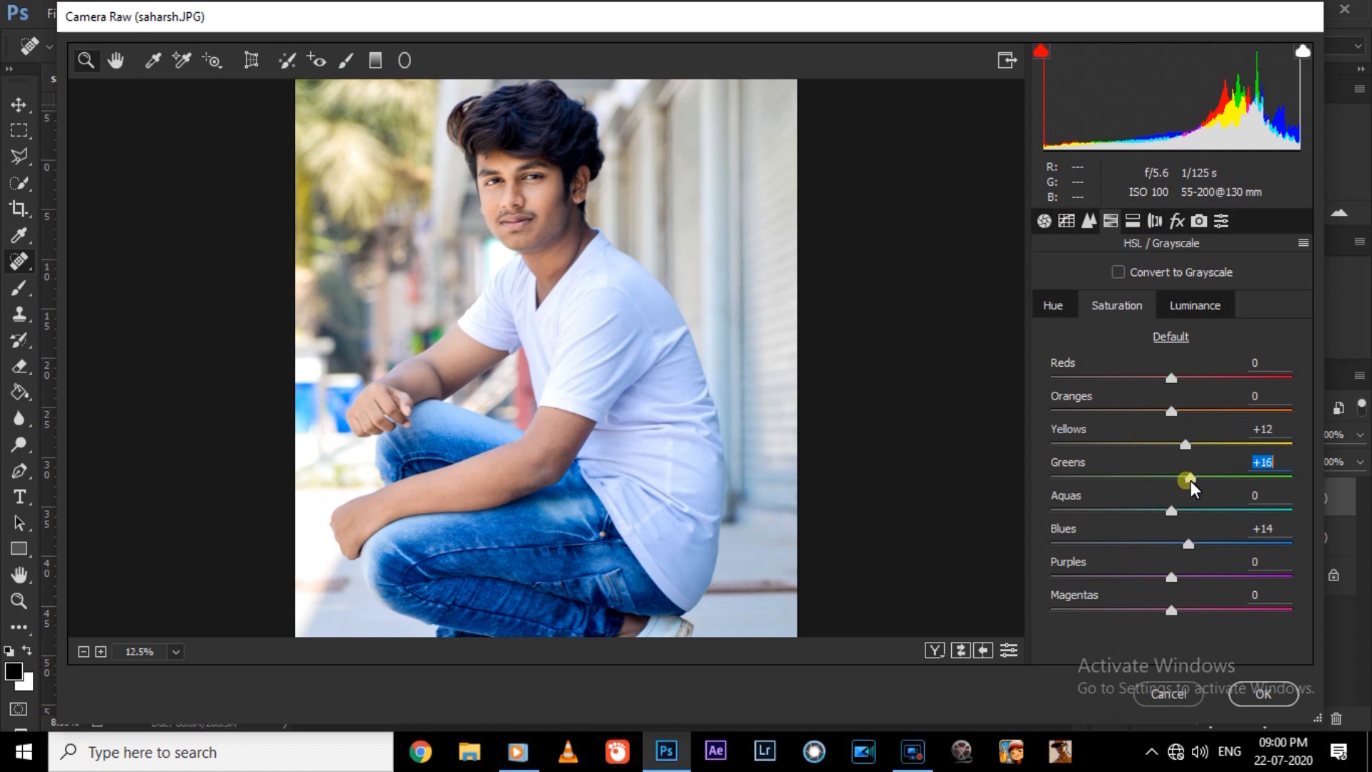
left_click_drag(1205, 449, 1278, 450)
Set the Greens hue to -10 and the Greens saturation to -13, and apply the Camera Raw adjustments.
left_click(1055, 306)
left_click(1169, 476)
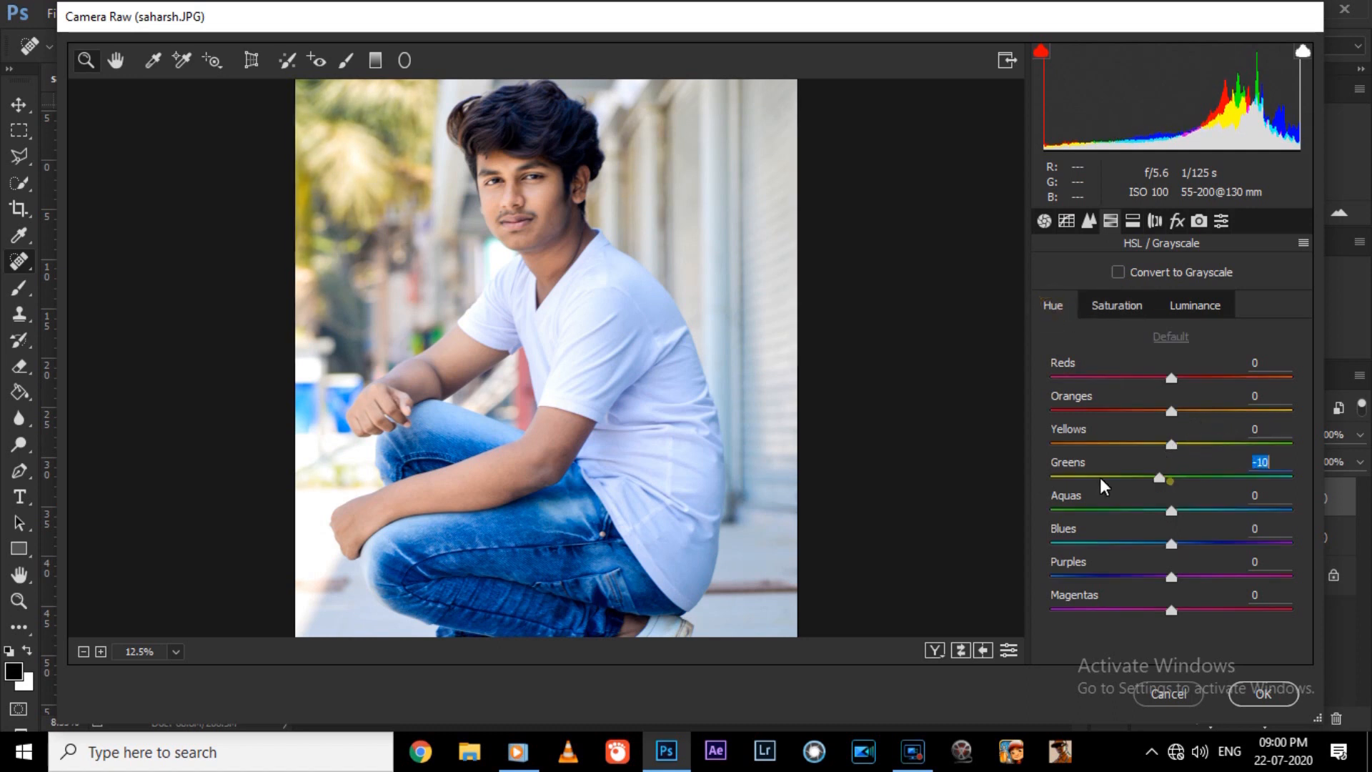
left_click(1117, 306)
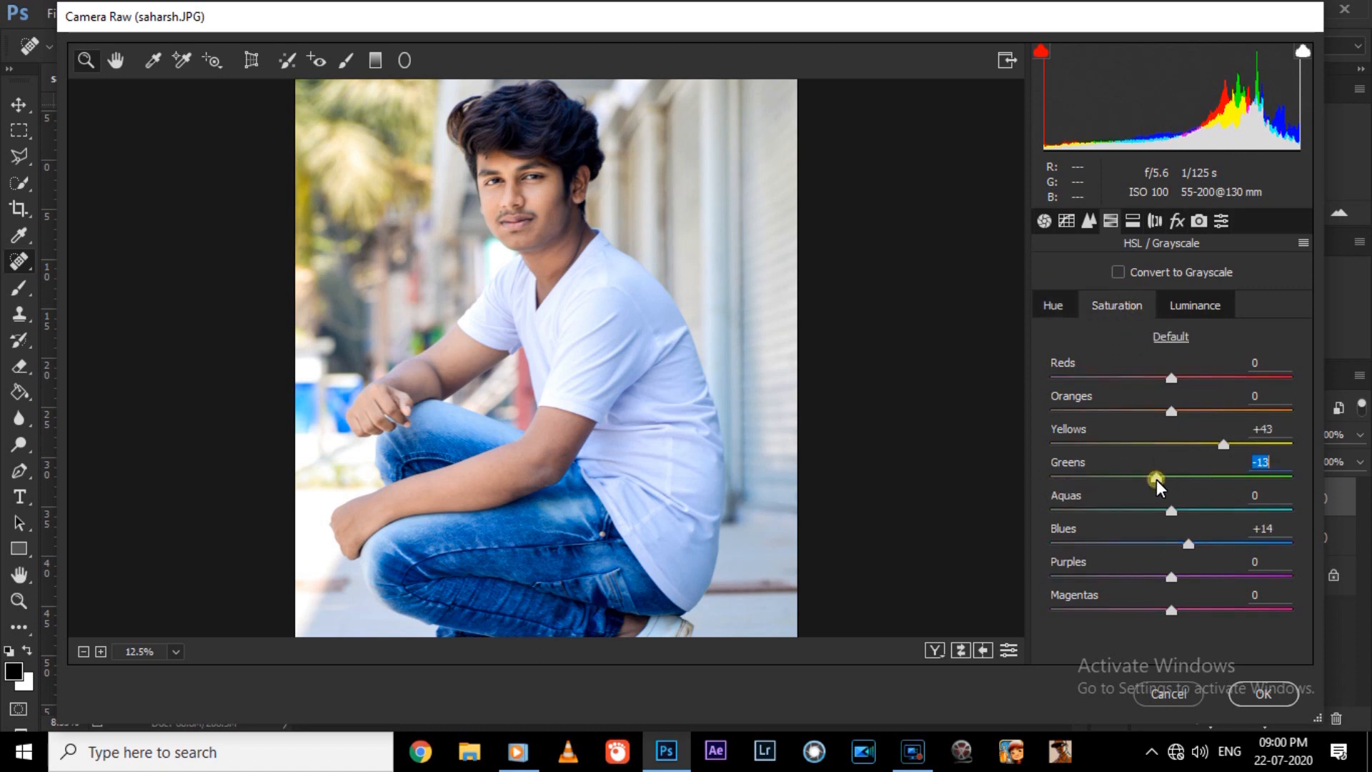
left_click(1171, 307)
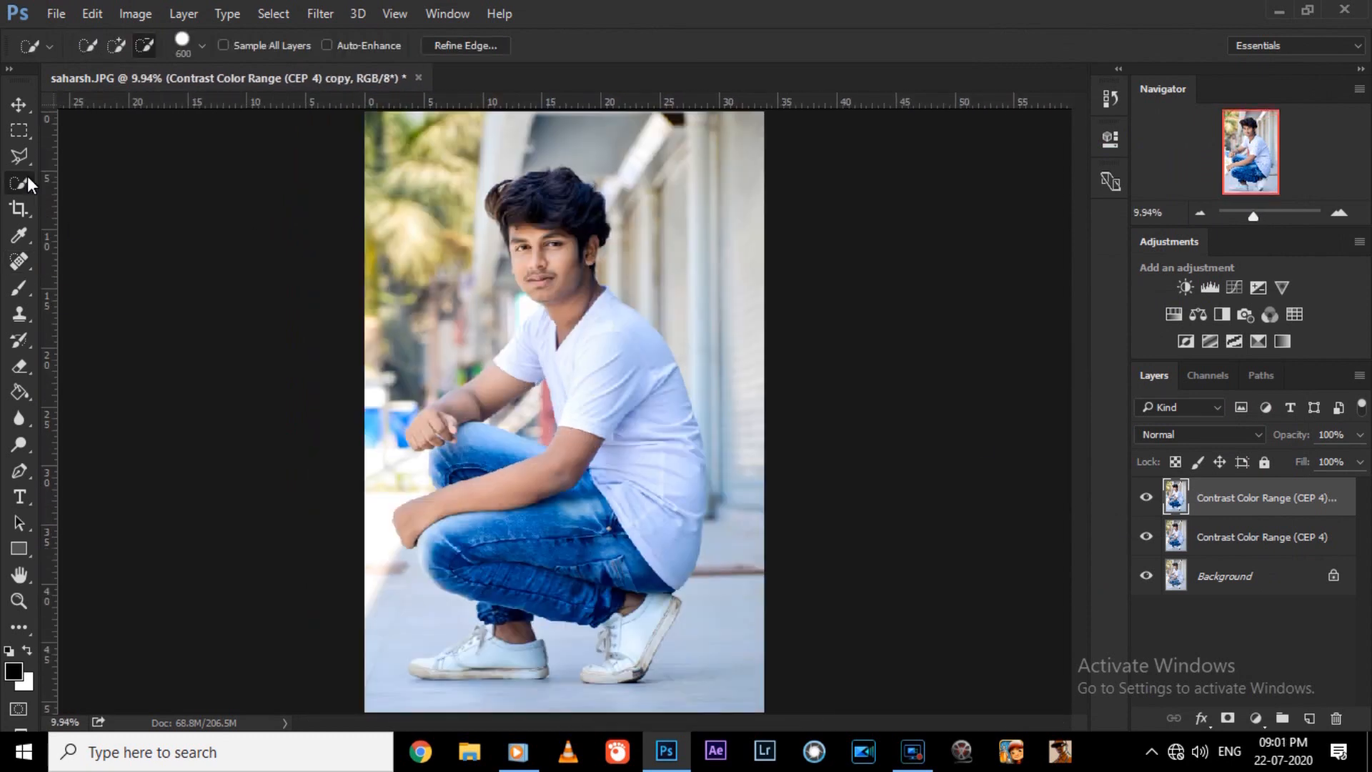
Quick-select the crouching man from his hair down to his jeans and both white shoes.
key("]")
mouse_move(539, 216)
left_mouse_down()
mouse_move(574, 284)
mouse_move(625, 574)
mouse_move(470, 457)
left_mouse_up()
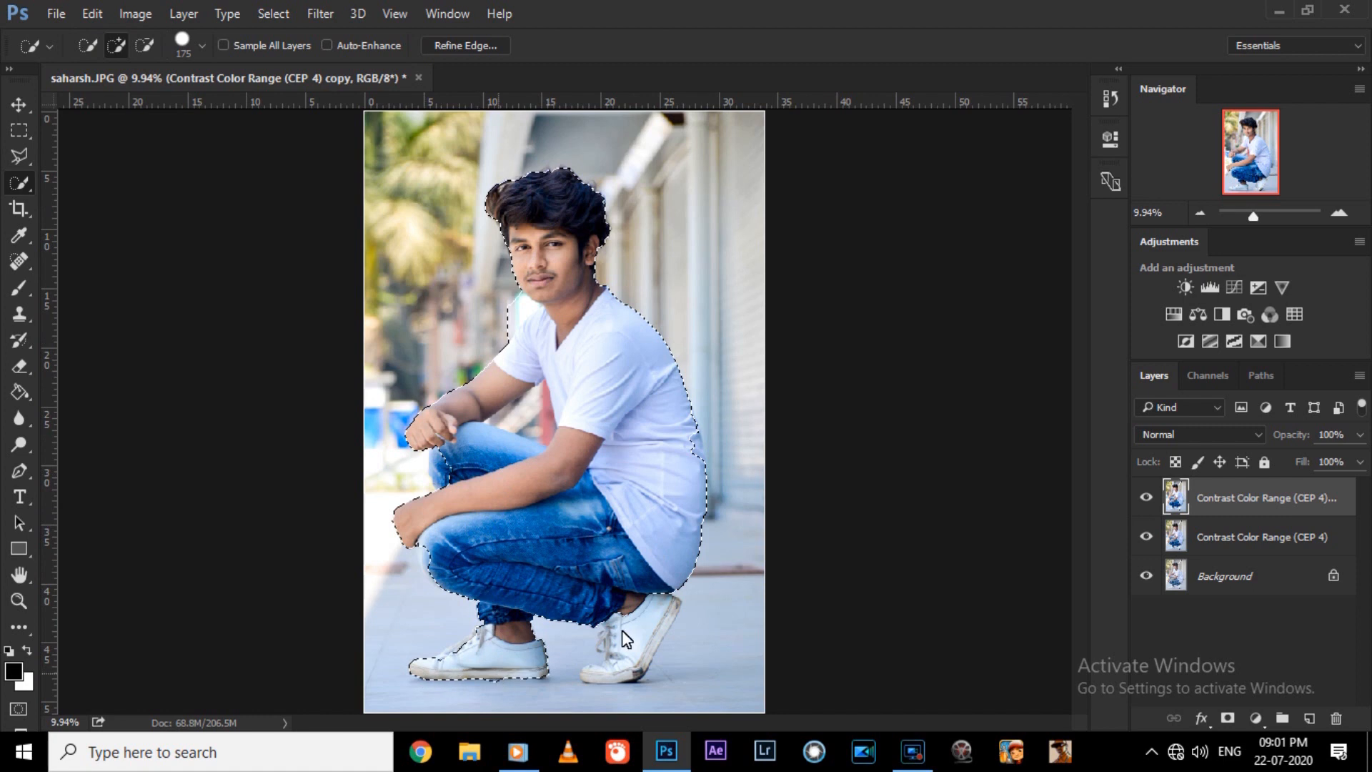
left_click_drag(615, 665, 632, 633)
Subtract the background gap enclosed by the man's forearm, torso and knee from the selection.
scroll(615, 529, "up", 3)
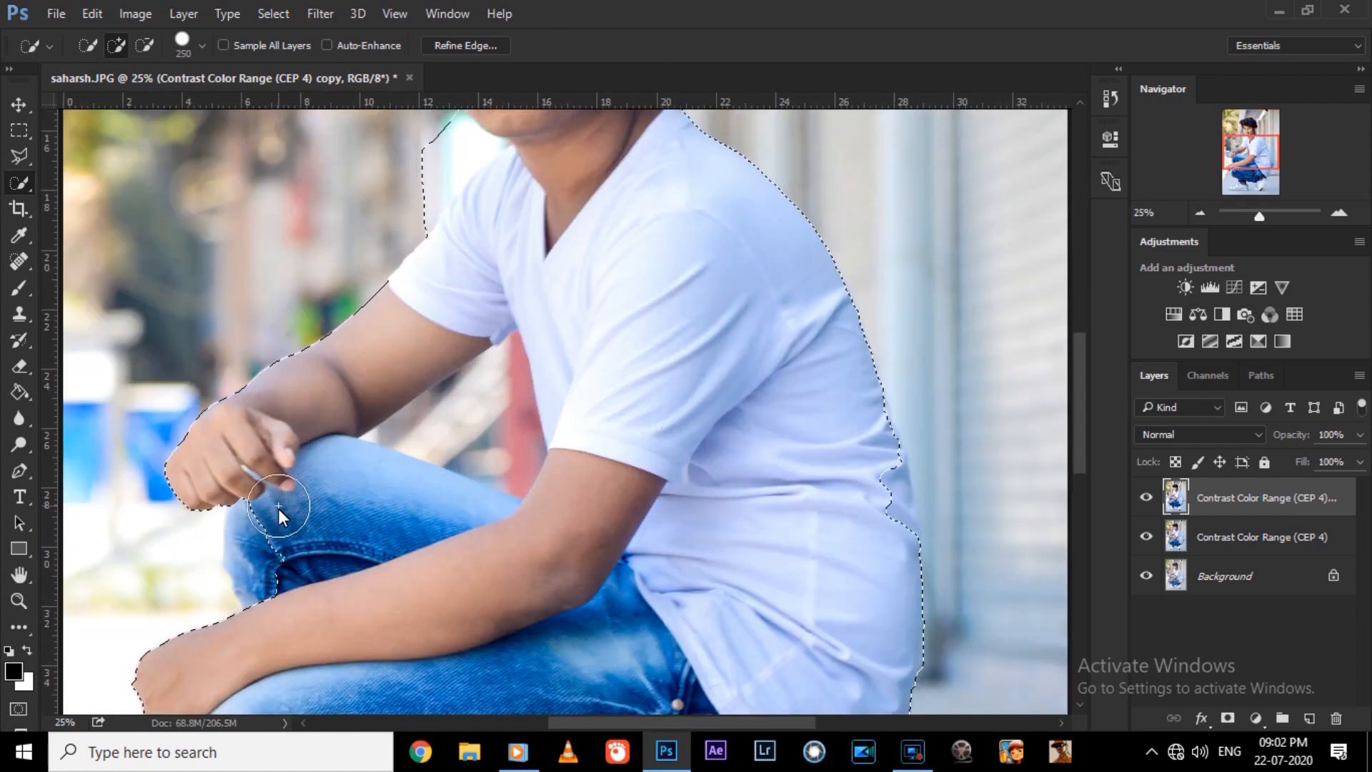
key("[")
key("[")
left_click_drag(469, 410, 374, 436)
key("[")
key("[")
key("[")
key("[")
key("[")
key("[")
key("[")
key("ctrl+plus")
key("ctrl+plus")
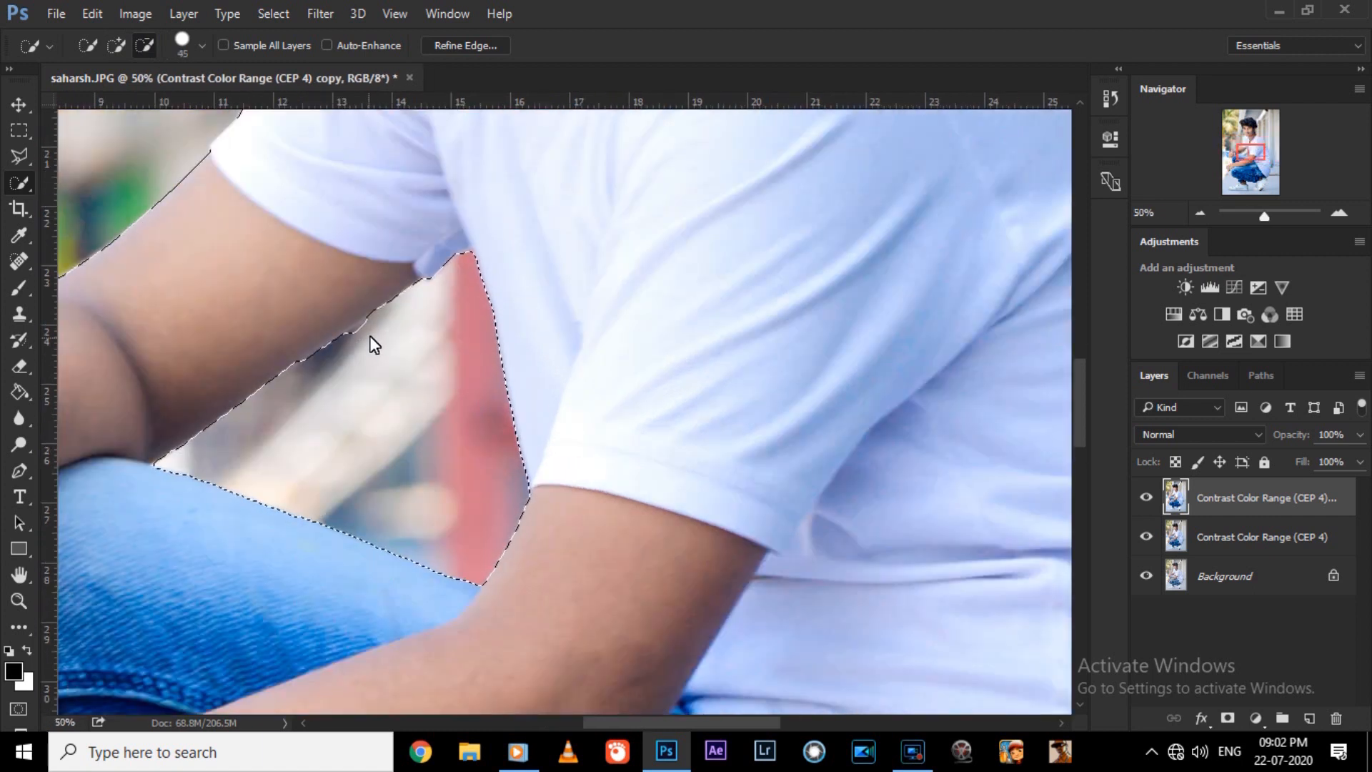
Add the missed strip along the back of the white shirt to the selection.
key("ctrl+minus")
scroll(1042, 392, "down", 1)
key("]")
key("]")
key("]")
key("]")
key("]")
key("]")
key("]")
key("]")
key("]")
key("]")
key("]")
key("]")
key("]")
key("]")
left_click(944, 490)
key("[")
key("[")
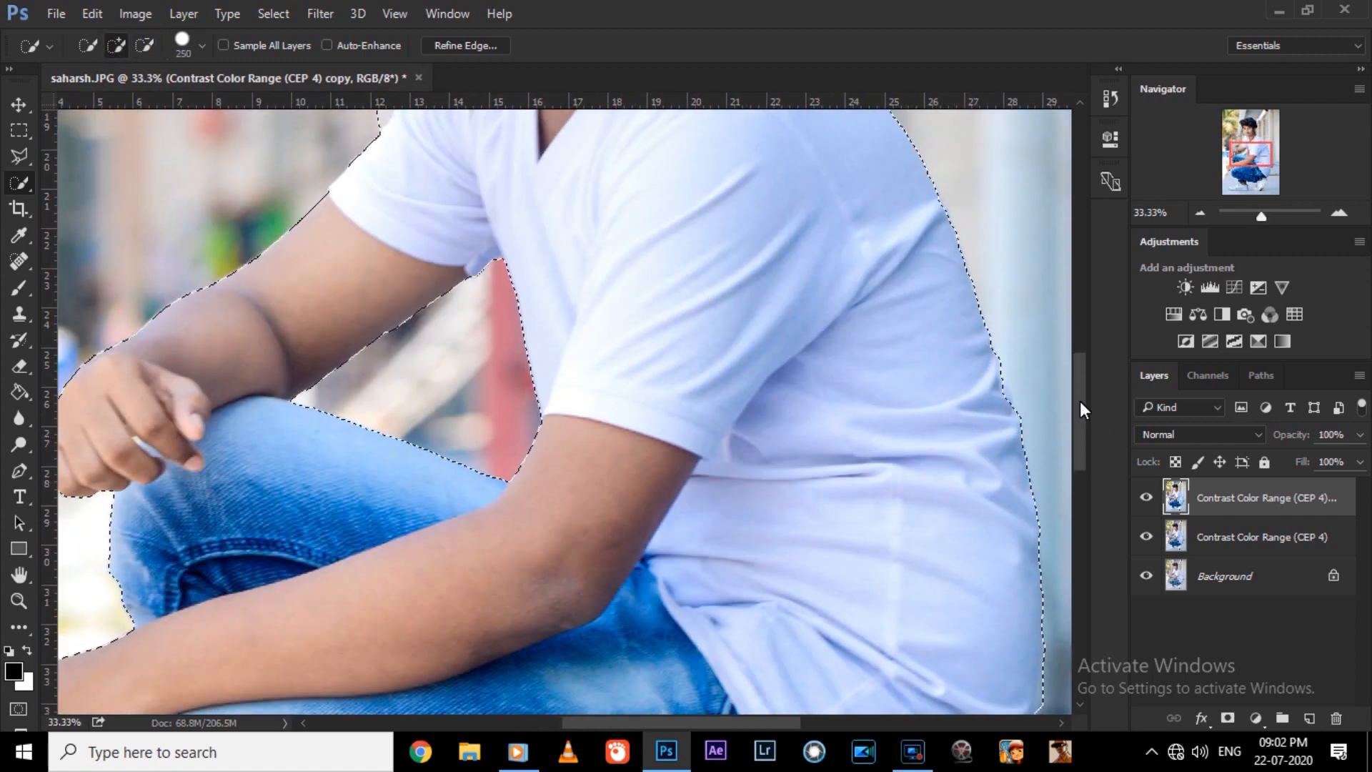
Remove the background patch between the man's chin and front shoulder from the selection.
left_click_drag(1083, 397, 1082, 325)
key("[")
key("[")
key("[")
key("[")
key("[")
key("[")
key("bracketright")
left_click_drag(503, 336, 450, 456)
key("ctrl+minus")
key("ctrl+minus")
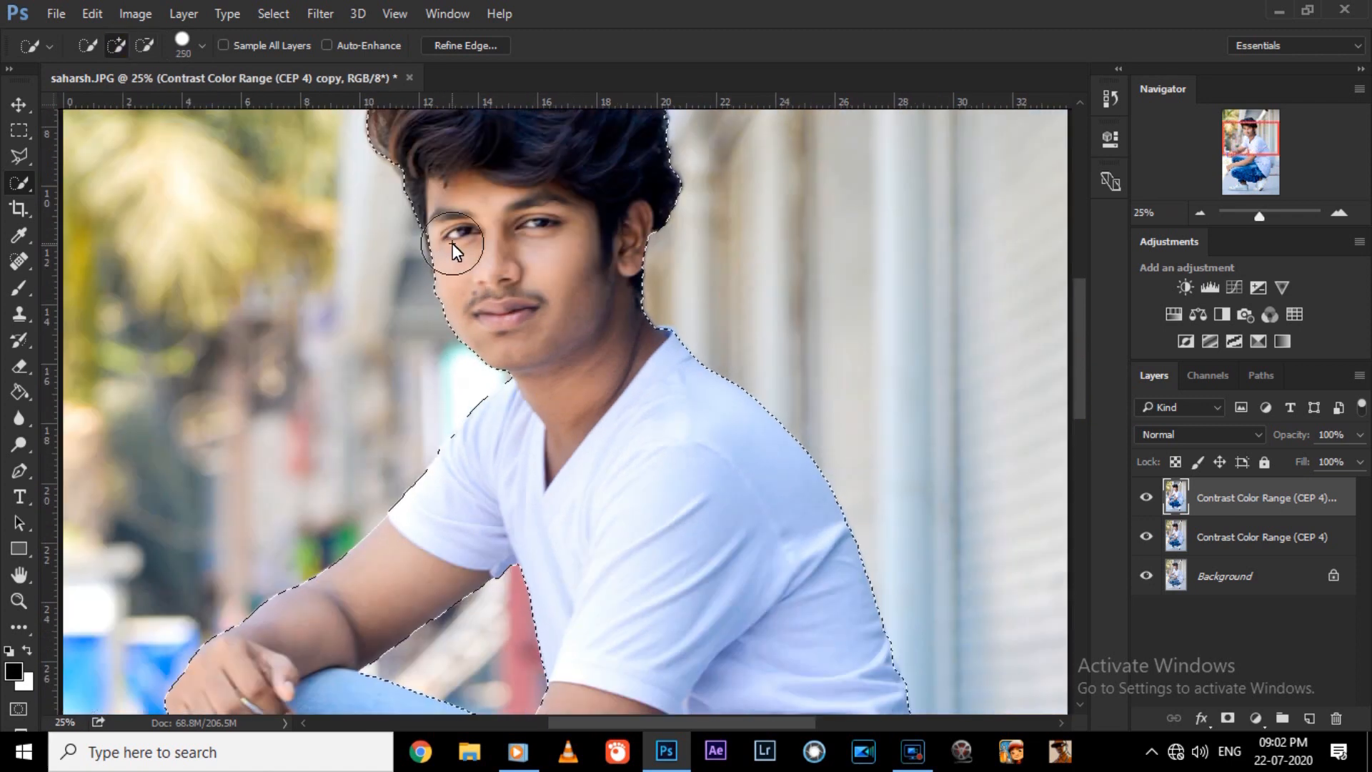
Preview the cutout in Refine Edge, accept it, and touch up the selection edge at the front shoulder.
left_click(465, 45)
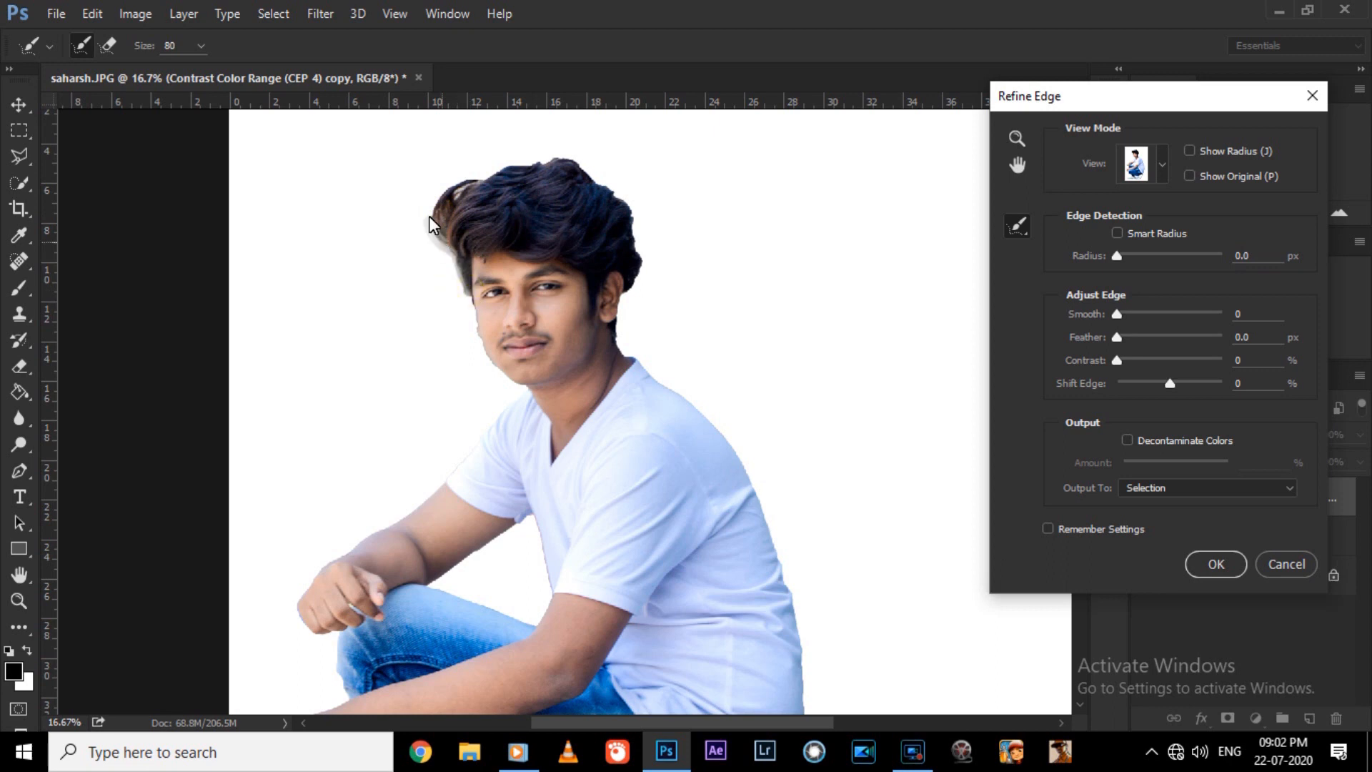
key("Return")
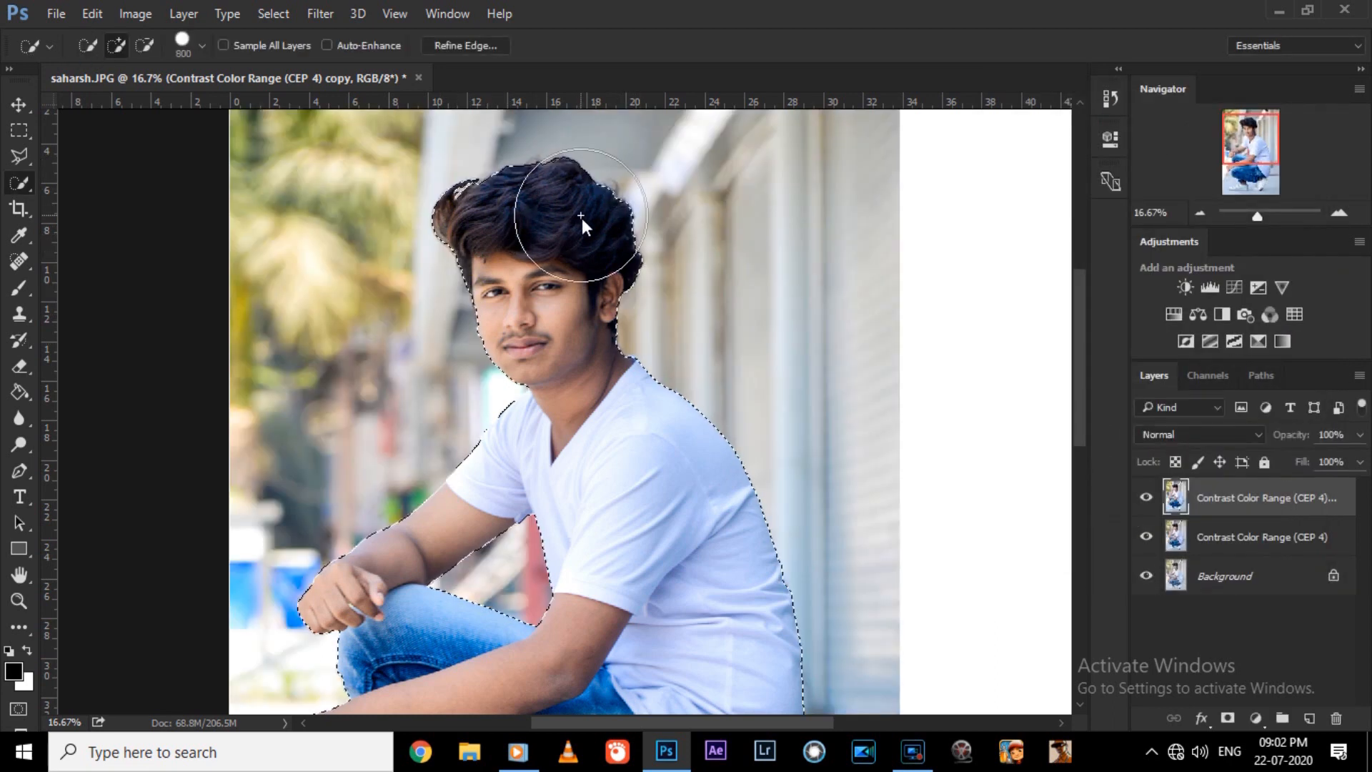
key("bracketright")
key("bracketright")
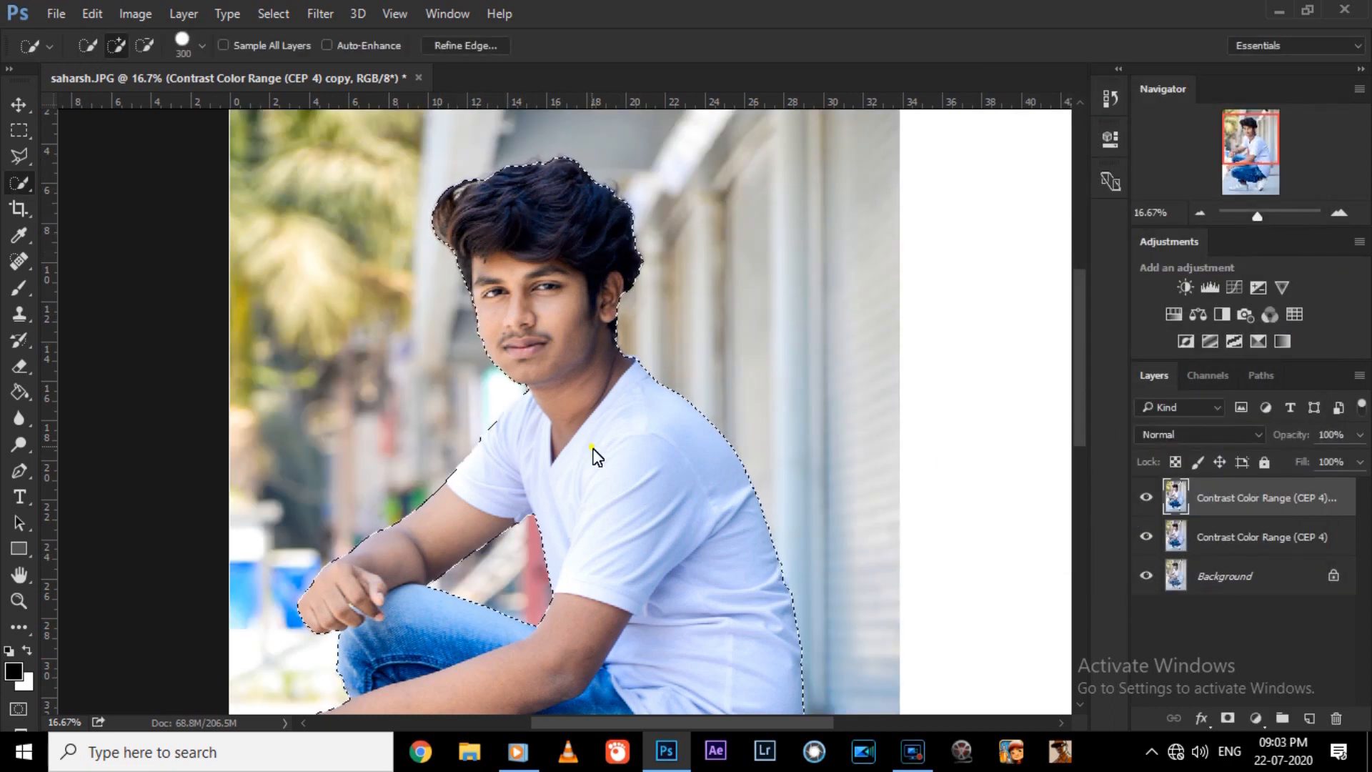
Extend the selection over the missed edge of the front knee and both shoes.
left_click_drag(1079, 383, 1079, 467)
key("bracketleft")
key("bracketleft")
key("bracketleft")
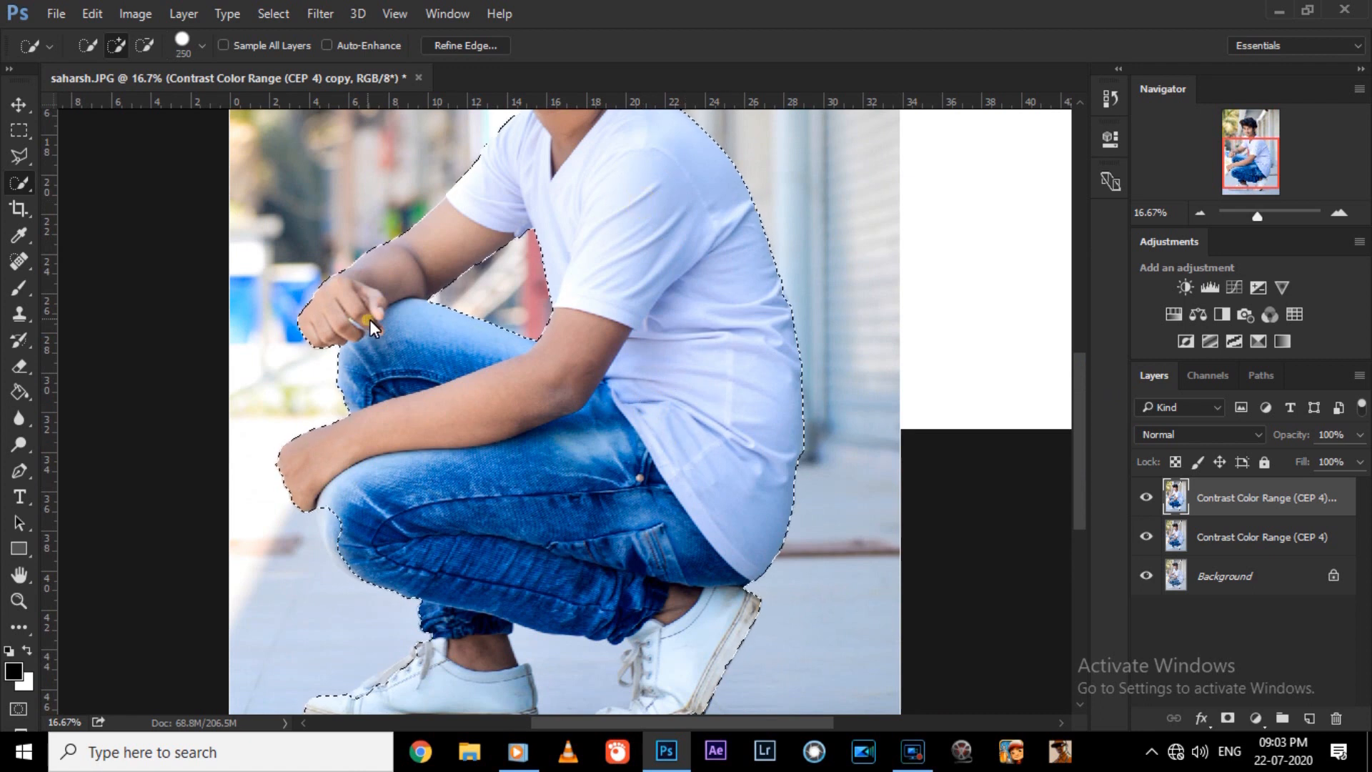
key("ctrl+minus")
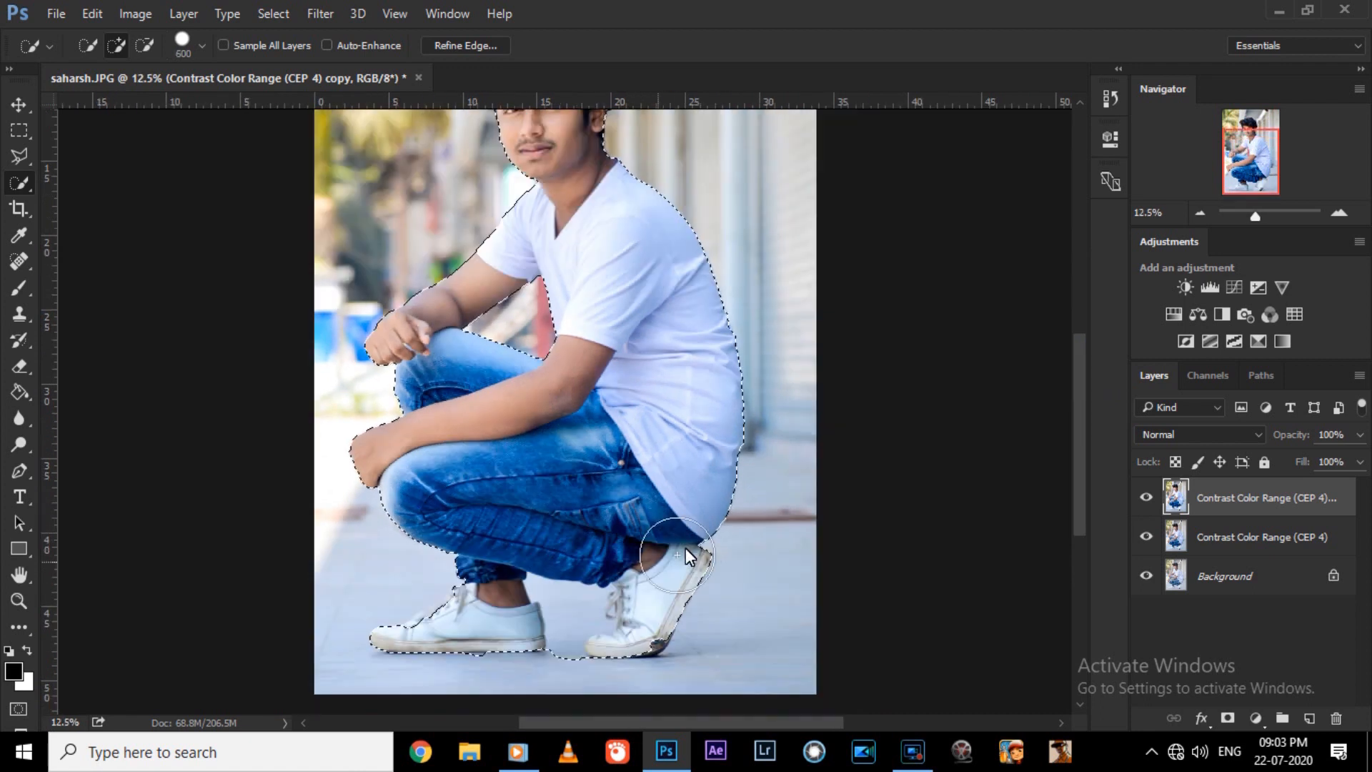
left_click_drag(453, 626, 410, 632)
Clean up the selection edge along the man's front arm and shoulder using a smaller brush.
scroll(606, 374, "up", 3)
key("ctrl+plus")
key("bracketleft")
key("bracketleft")
key("bracketleft")
key("bracketleft")
key("ctrl+minus")
key("ctrl+plus")
key("ctrl+plus")
left_click_drag(1077, 395, 1077, 345)
key("bracketleft")
key("bracketleft")
key("ctrl+minus")
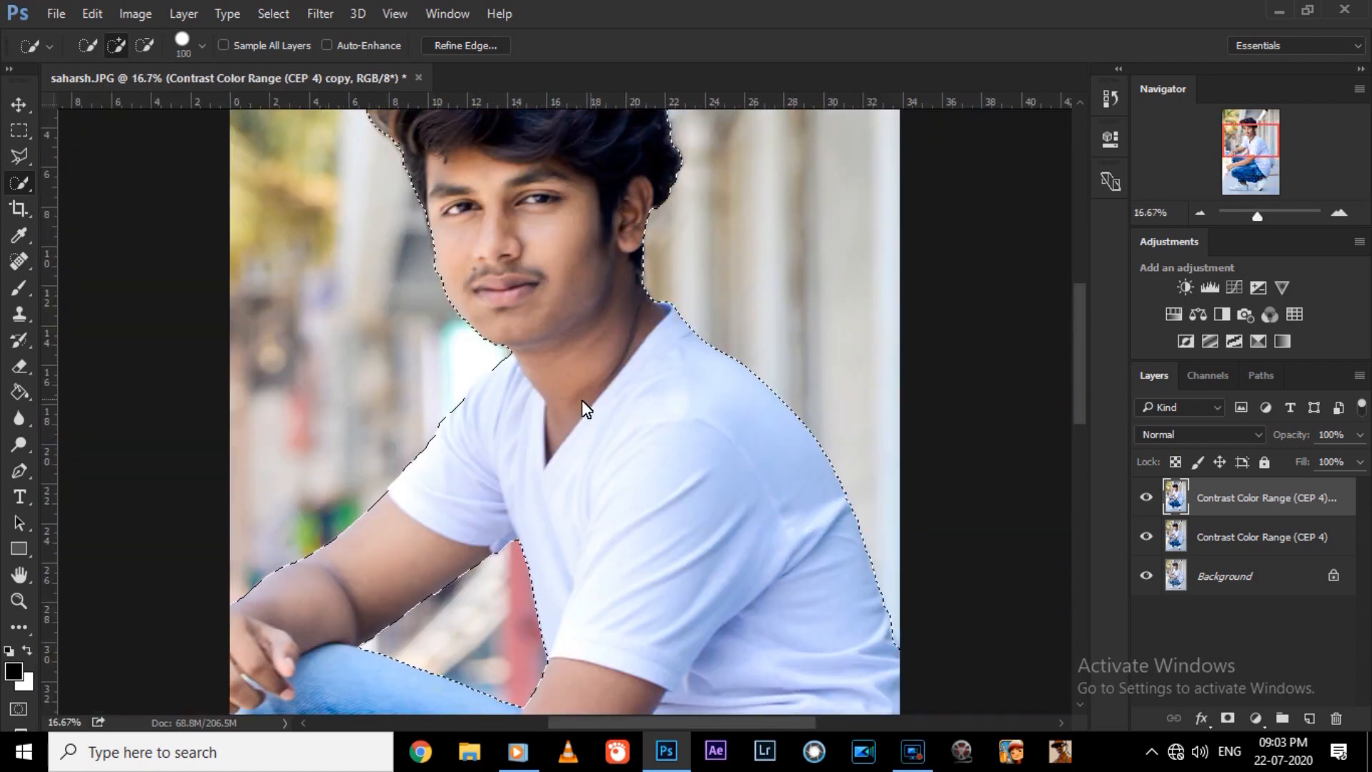
Invert the selection so that it covers the background instead of the man.
key("ctrl+0")
right_click(612, 366)
left_click(659, 346)
Apply a Tilt-Shift blur of 16 px to the selected background, with the blur centre line placed across the man's lower body.
left_click(320, 14)
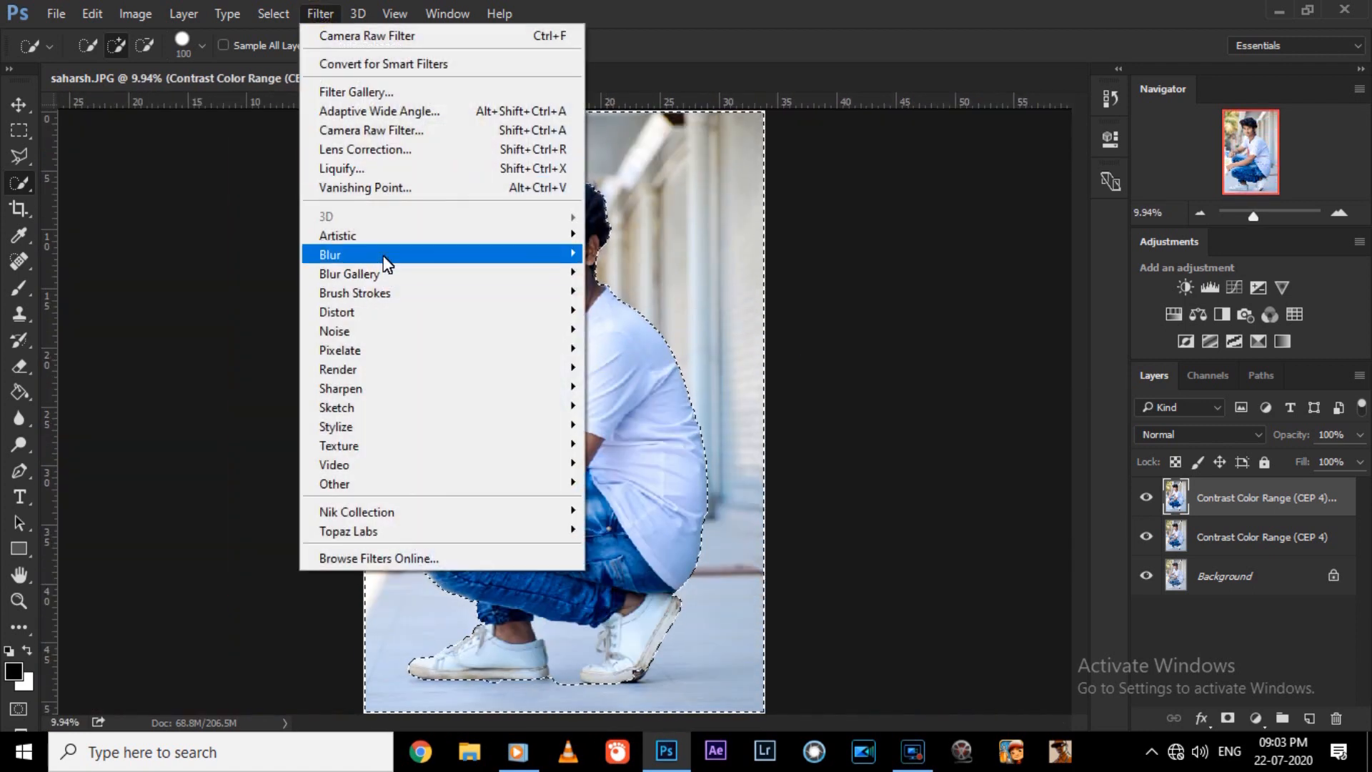
mouse_move(509, 275)
left_click(650, 310)
left_click_drag(628, 420, 641, 720)
mouse_move(1222, 206)
left_mouse_down()
mouse_move(1238, 205)
mouse_move(1226, 205)
left_mouse_up()
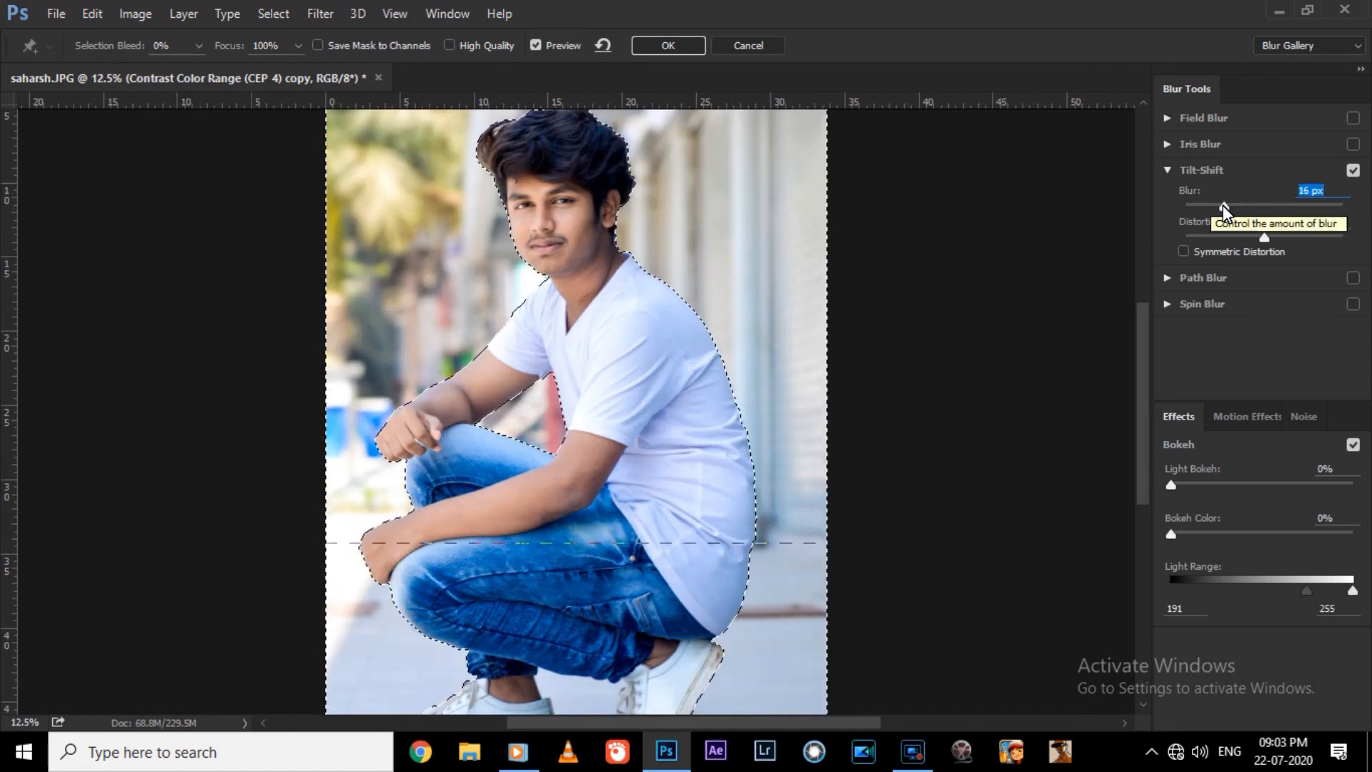
left_click(654, 45)
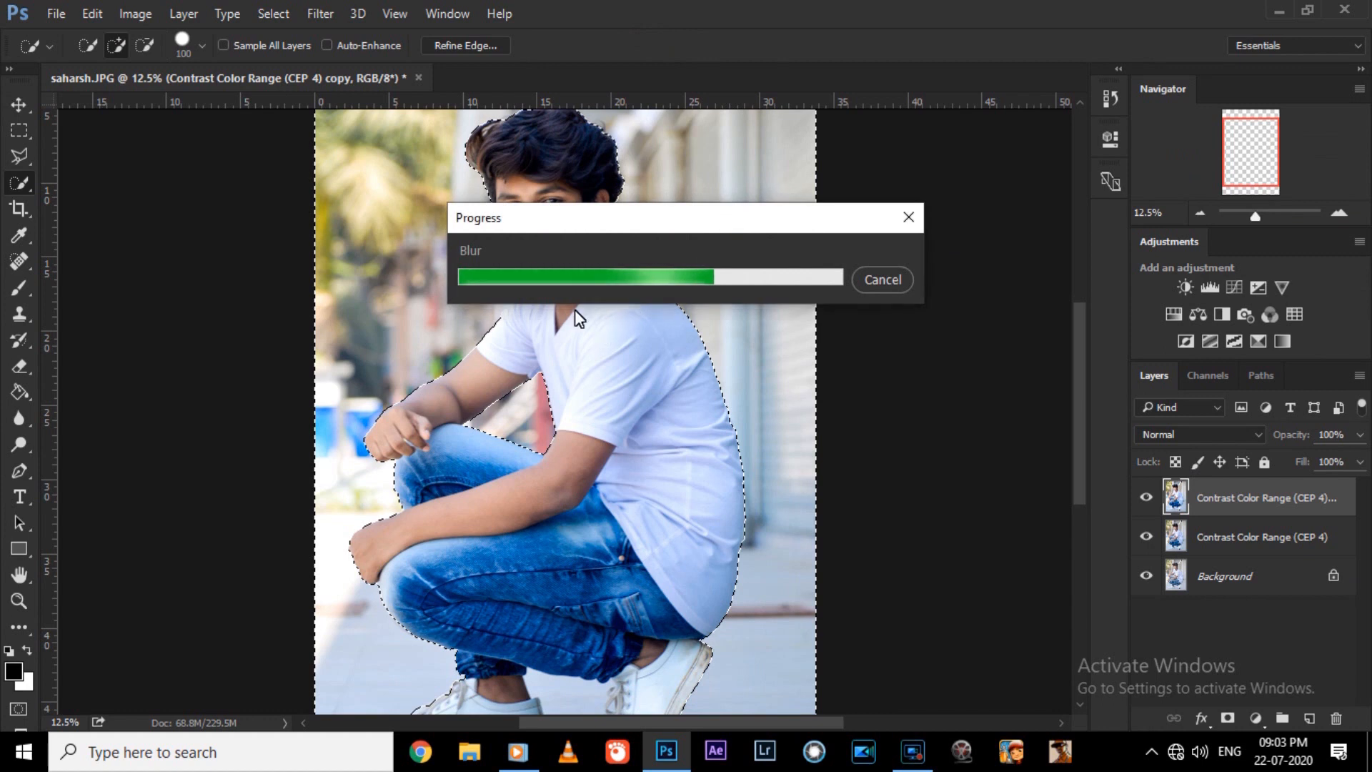
Clear the background selection by subtracting the whole selected area with an enlarged brush.
key("ctrl+0")
left_click(139, 42)
key("bracketright")
key("bracketright")
key("bracketright")
key("bracketright")
key("bracketright")
key("bracketright")
key("bracketright")
key("bracketright")
key("bracketright")
key("bracketright")
key("bracketright")
key("bracketright")
key("bracketright")
key("bracketright")
key("bracketright")
key("bracketright")
key("bracketright")
key("bracketright")
key("bracketright")
key("bracketright")
mouse_move(287, 233)
left_mouse_down()
mouse_move(621, 184)
mouse_move(200, 356)
mouse_move(624, 506)
mouse_move(649, 487)
left_mouse_up()
key("bracketleft")
key("bracketleft")
key("bracketleft")
key("bracketleft")
key("bracketleft")
key("bracketleft")
key("bracketleft")
key("bracketleft")
key("bracketleft")
key("bracketleft")
key("bracketleft")
key("bracketleft")
key("bracketleft")
key("bracketleft")
key("bracketleft")
key("bracketleft")
key("bracketleft")
key("bracketleft")
key("ctrl+minus")
Compare the photo with and without the blurred top layer.
left_click(1153, 497)
left_click(1153, 497)
key("ctrl+plus")
left_click(320, 13)
left_click(211, 431)
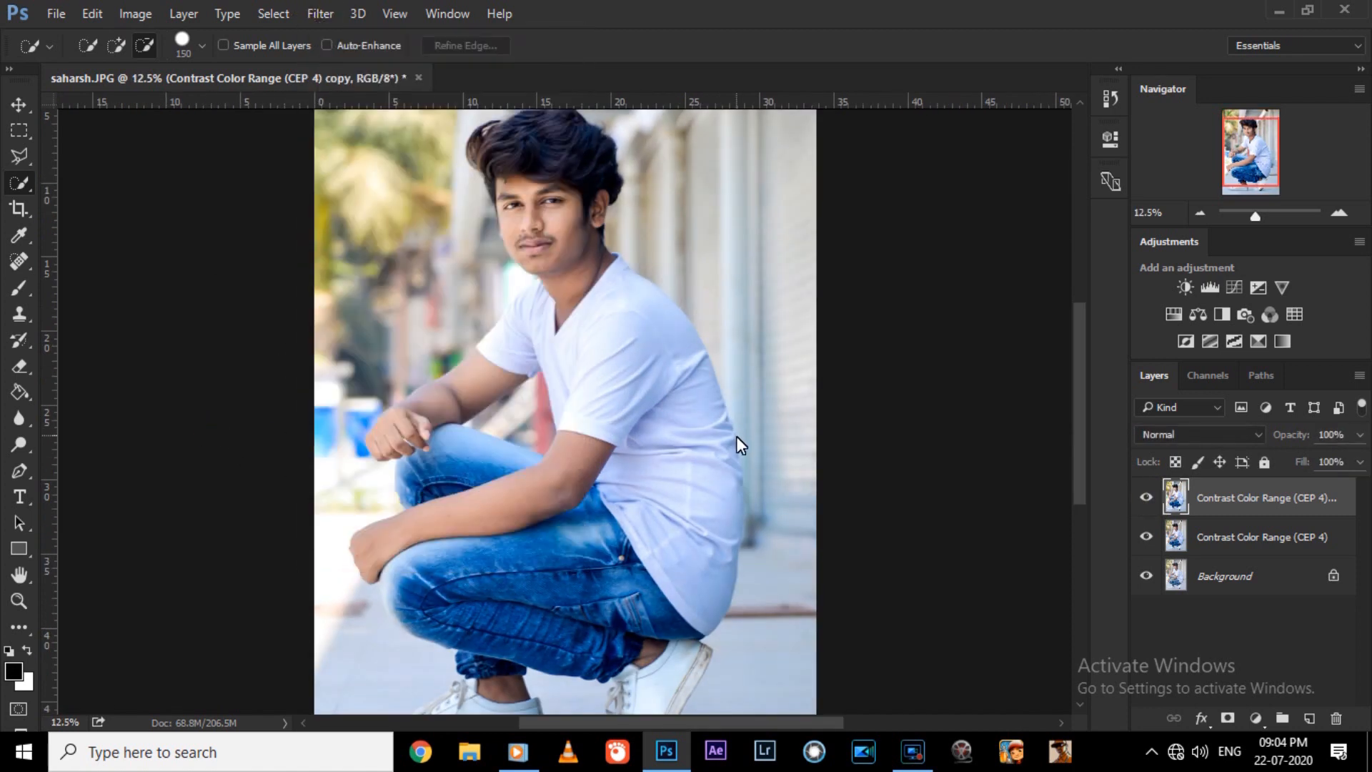
Switch to the Mixer Brush and set the foreground color to a light peach skin tone sampled from the face.
key("ctrl+plus")
key("ctrl+plus")
key("ctrl+plus")
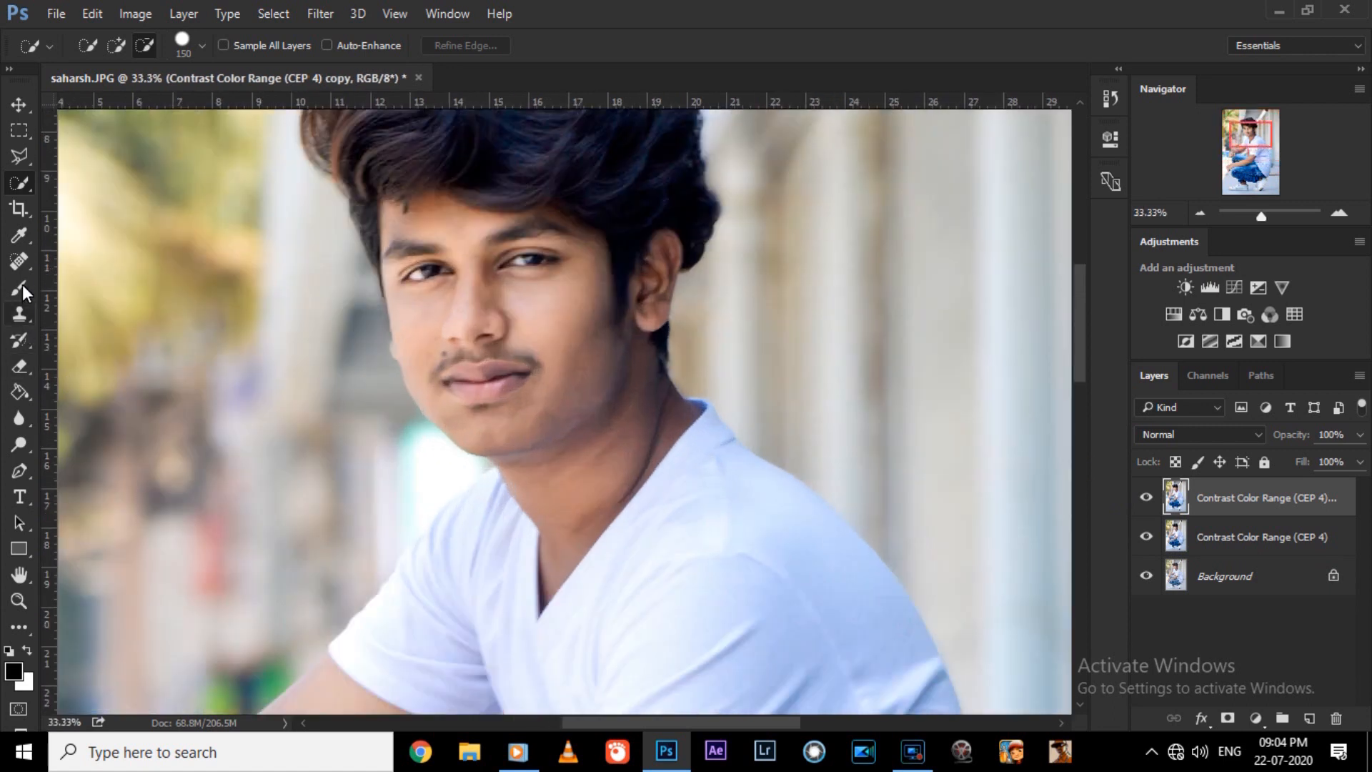
right_click(23, 284)
left_click(84, 340)
left_click(14, 672)
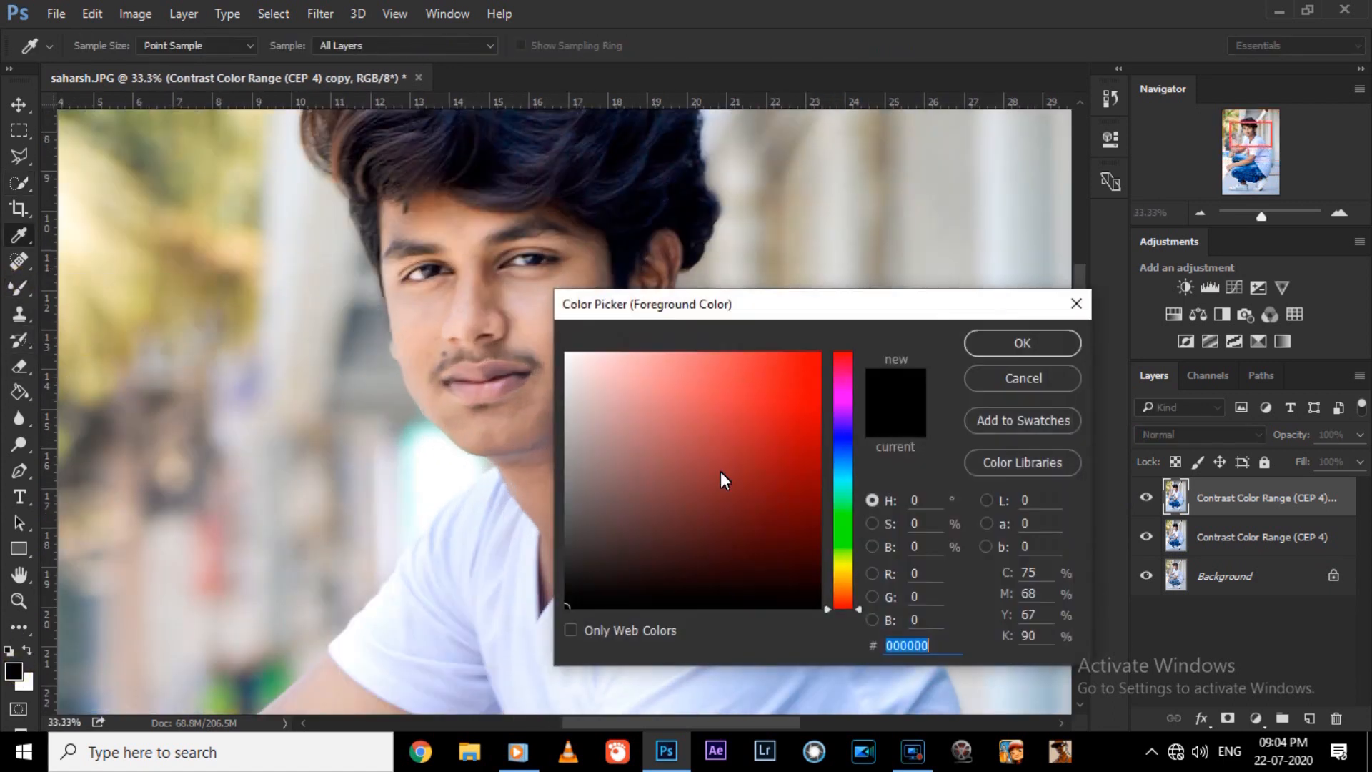
left_click(420, 307)
left_click_drag(627, 378, 643, 361)
left_click_drag(844, 595, 845, 593)
left_click(662, 354)
key("Return")
Smooth the forehead skin between the eyebrows and hairline with the Mixer Brush.
key("ctrl+plus")
left_click_drag(1083, 338, 1075, 313)
left_click_drag(733, 721, 704, 721)
key("ctrl+plus")
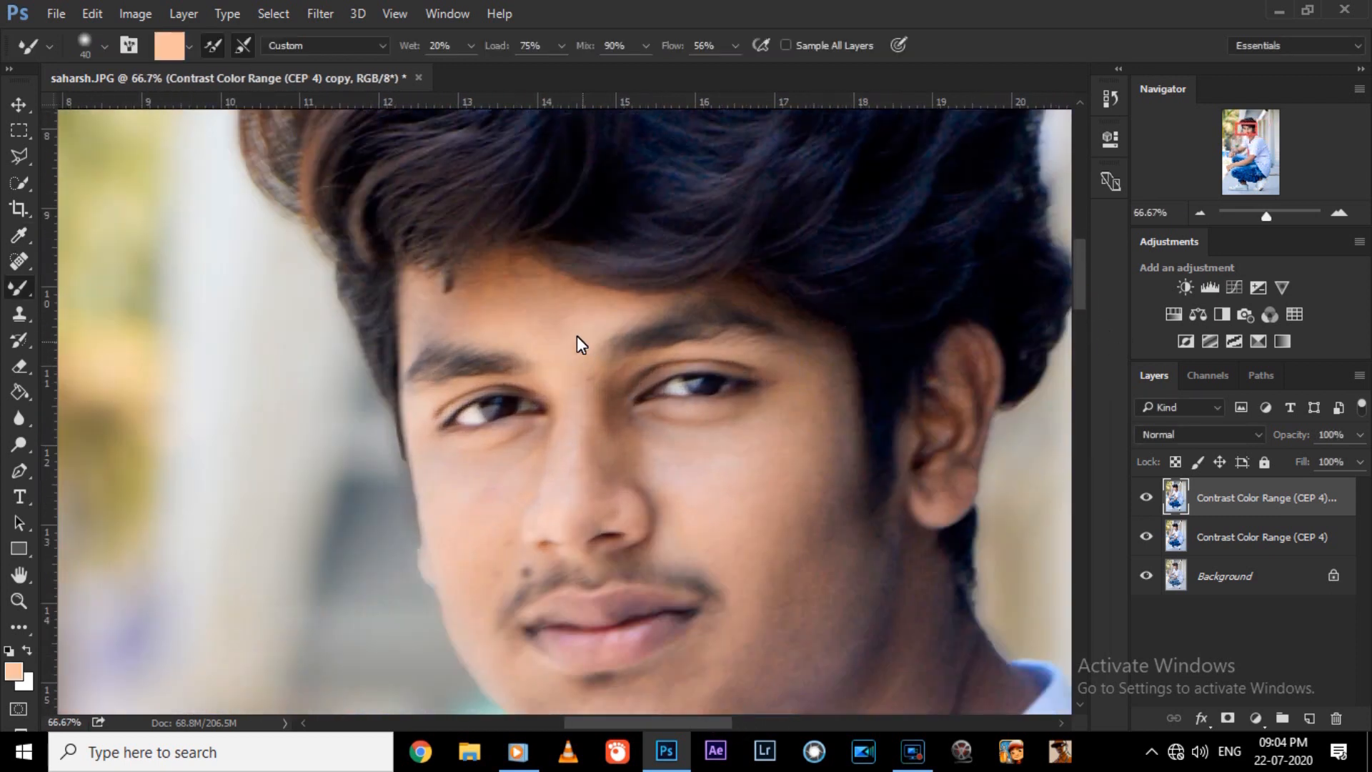
key("ctrl+plus")
key("bracketright")
key("bracketright")
key("bracketright")
key("bracketright")
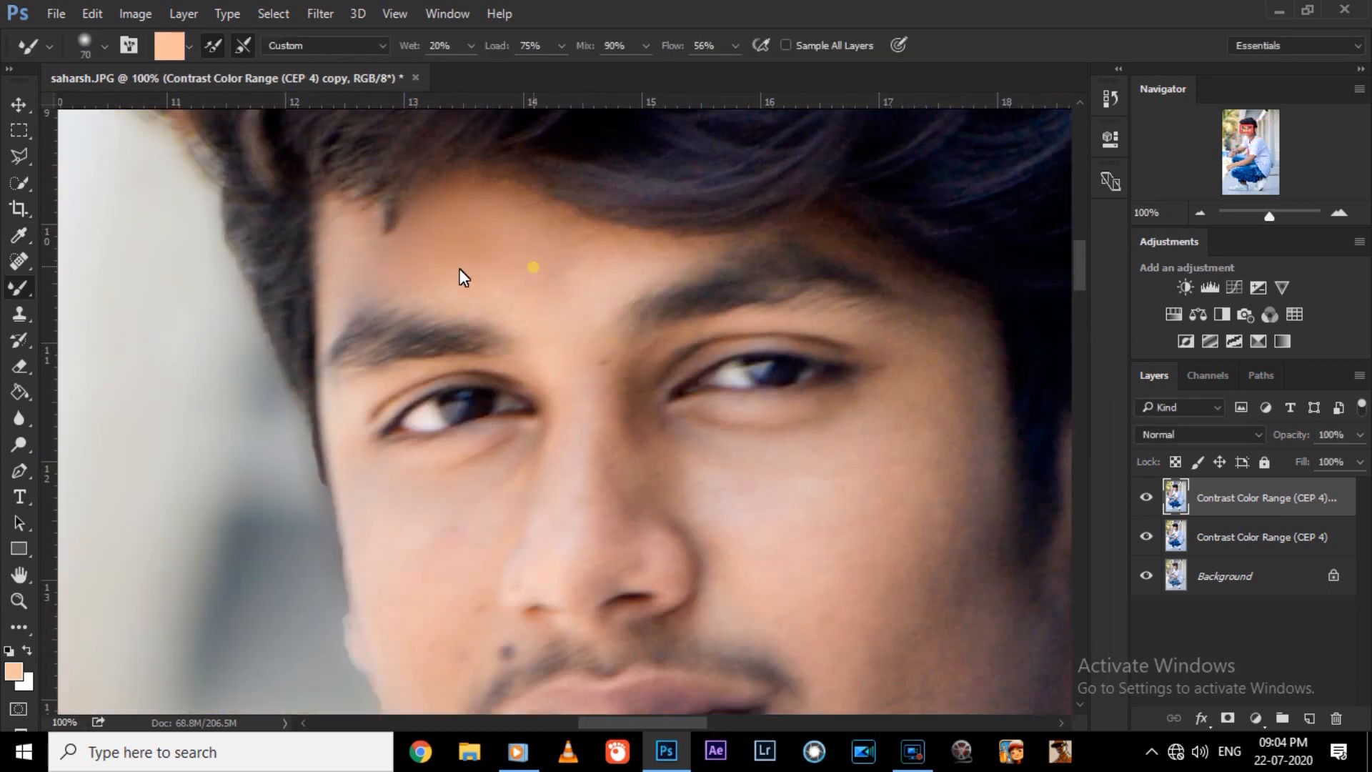
key("bracketleft")
Blend the skin on both cheeks, along the nose and under the eyes with the Mixer Brush.
scroll(397, 280, "down", 4)
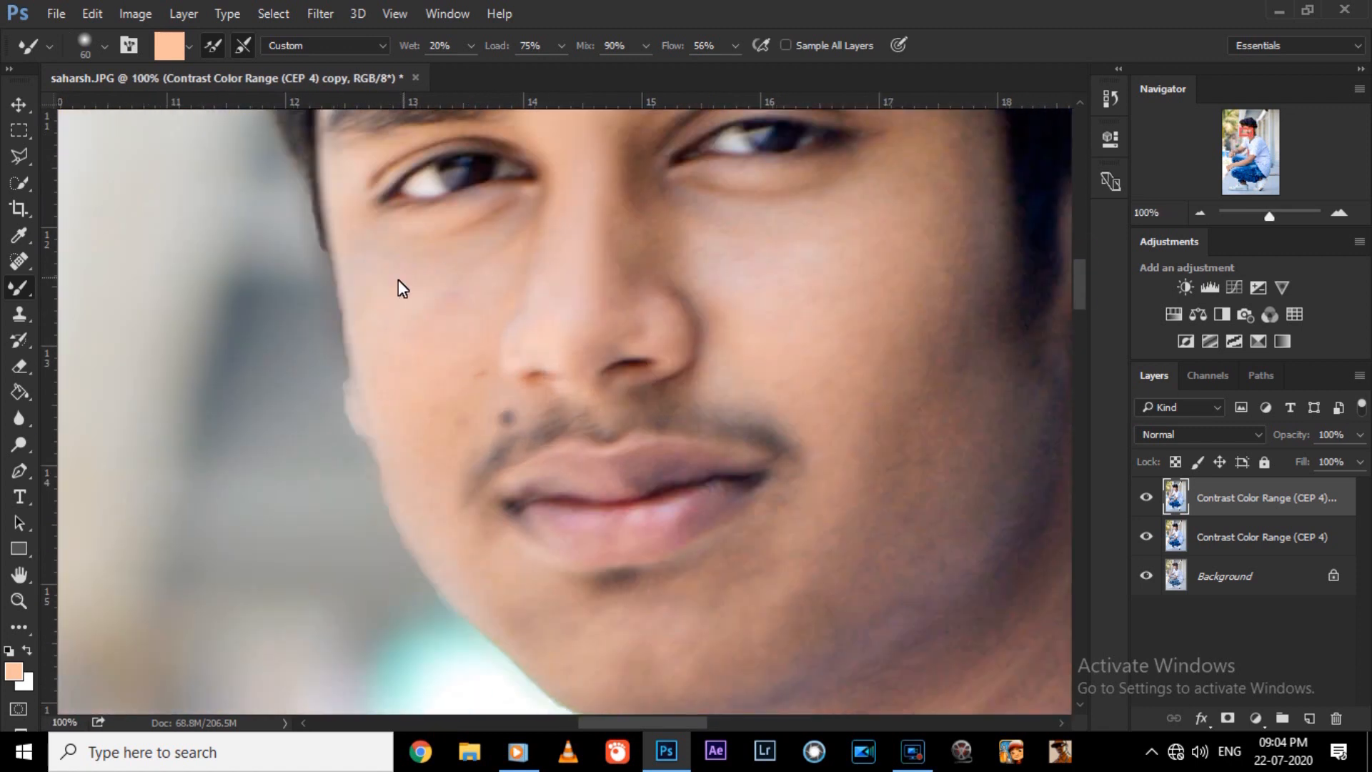
key("bracketleft")
key("ctrl+minus")
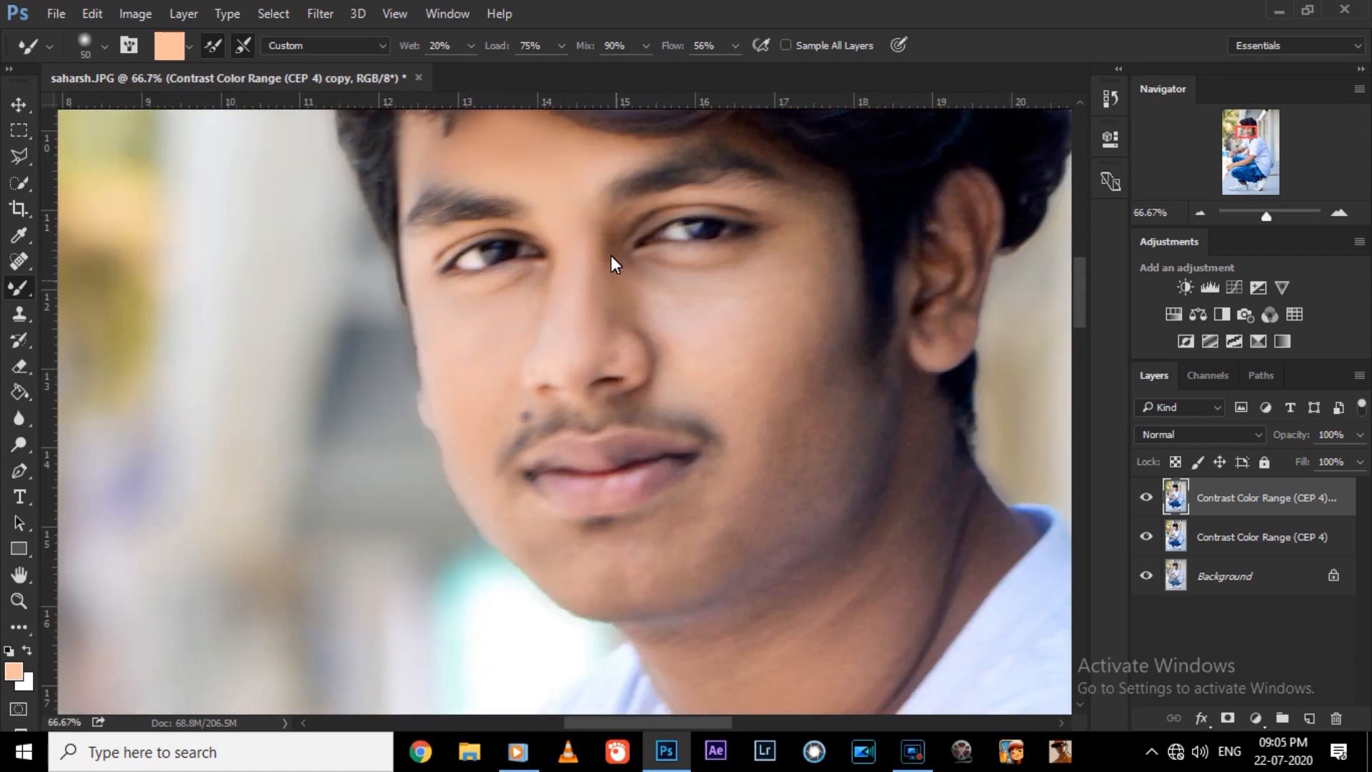
key("bracketleft")
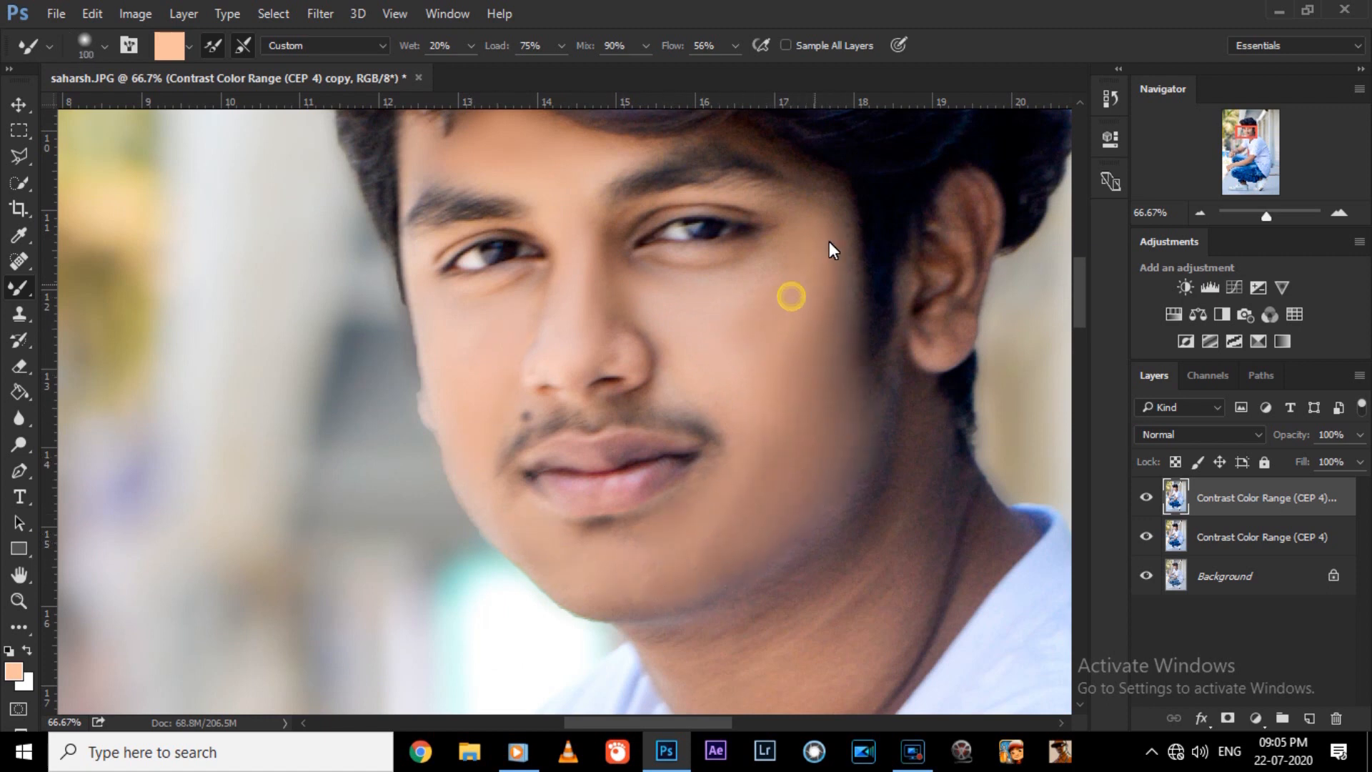
left_click_drag(829, 242, 821, 200)
Smooth the temple beside the ear-side eye and the skin between that eyebrow and the hairline.
left_click_drag(1077, 301, 1077, 281)
key("ctrl+plus")
key("bracketleft")
key("bracketleft")
key("bracketleft")
left_click_drag(949, 380, 879, 321)
left_click_drag(968, 401, 983, 575)
left_click_drag(958, 478, 953, 373)
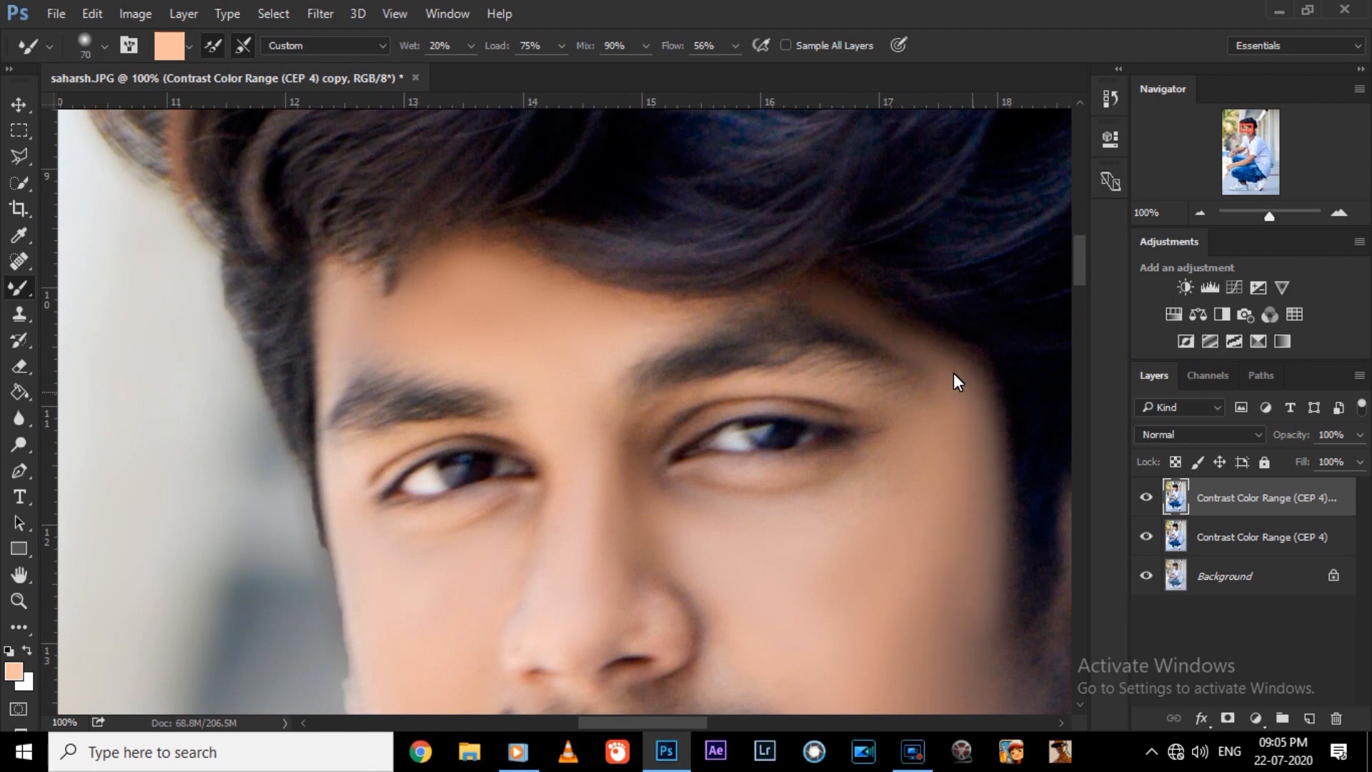
key("bracketleft")
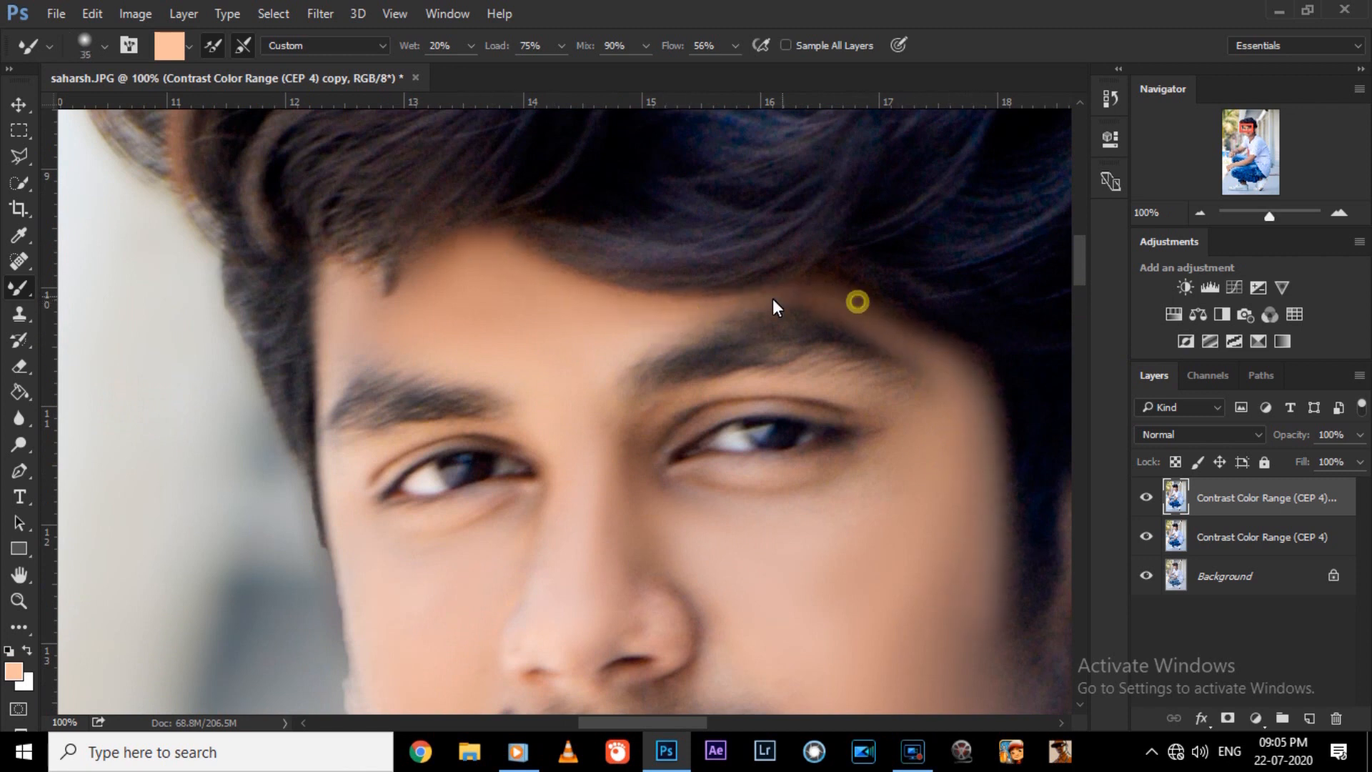
key("bracketleft")
Smooth the skin around the mouth and chin and blend the upper neck, enlarging the brush to 90.
left_click_drag(1083, 280, 1083, 314)
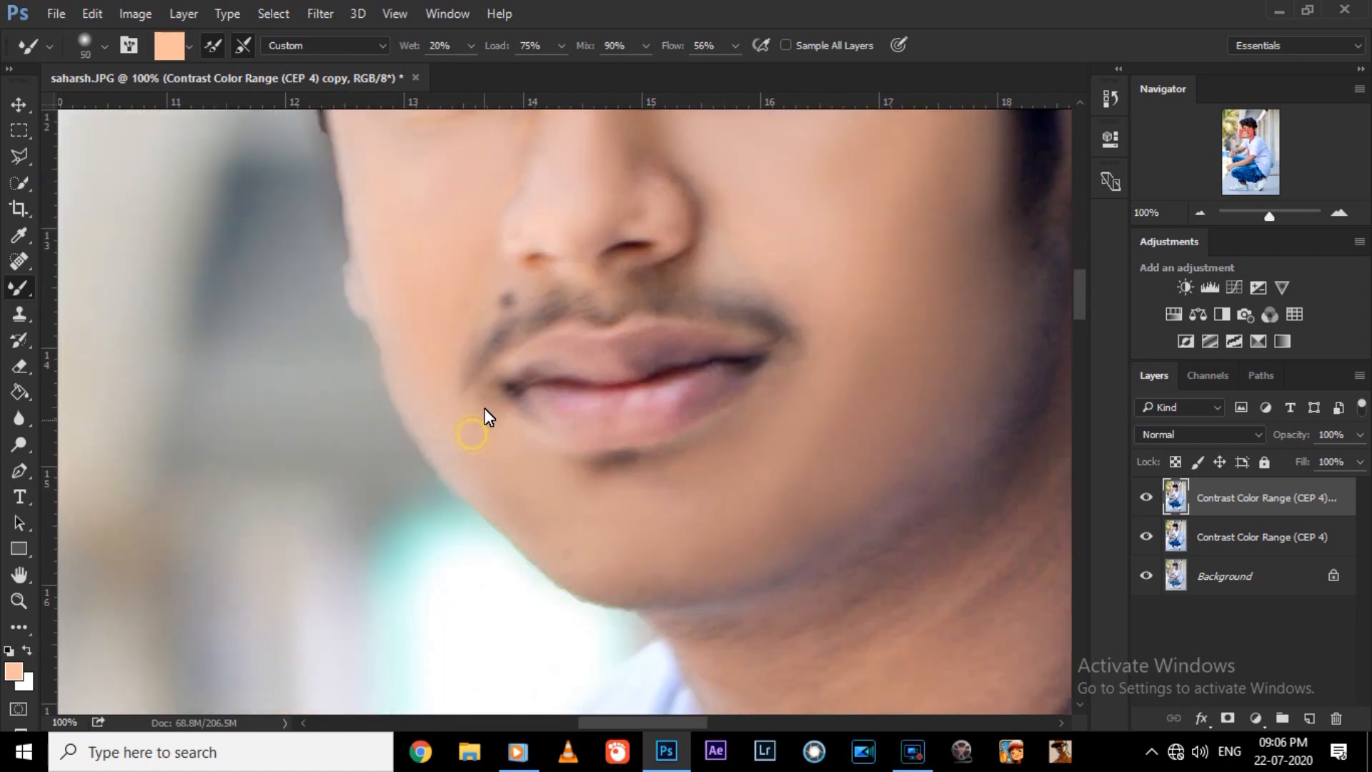
key("ctrl+minus")
key("ctrl+minus")
left_click_drag(739, 724, 769, 724)
left_click_drag(1079, 336, 1079, 352)
key("ctrl+plus")
key("bracketright")
key("bracketright")
key("bracketright")
key("bracketright")
key("bracketright")
key("bracketright")
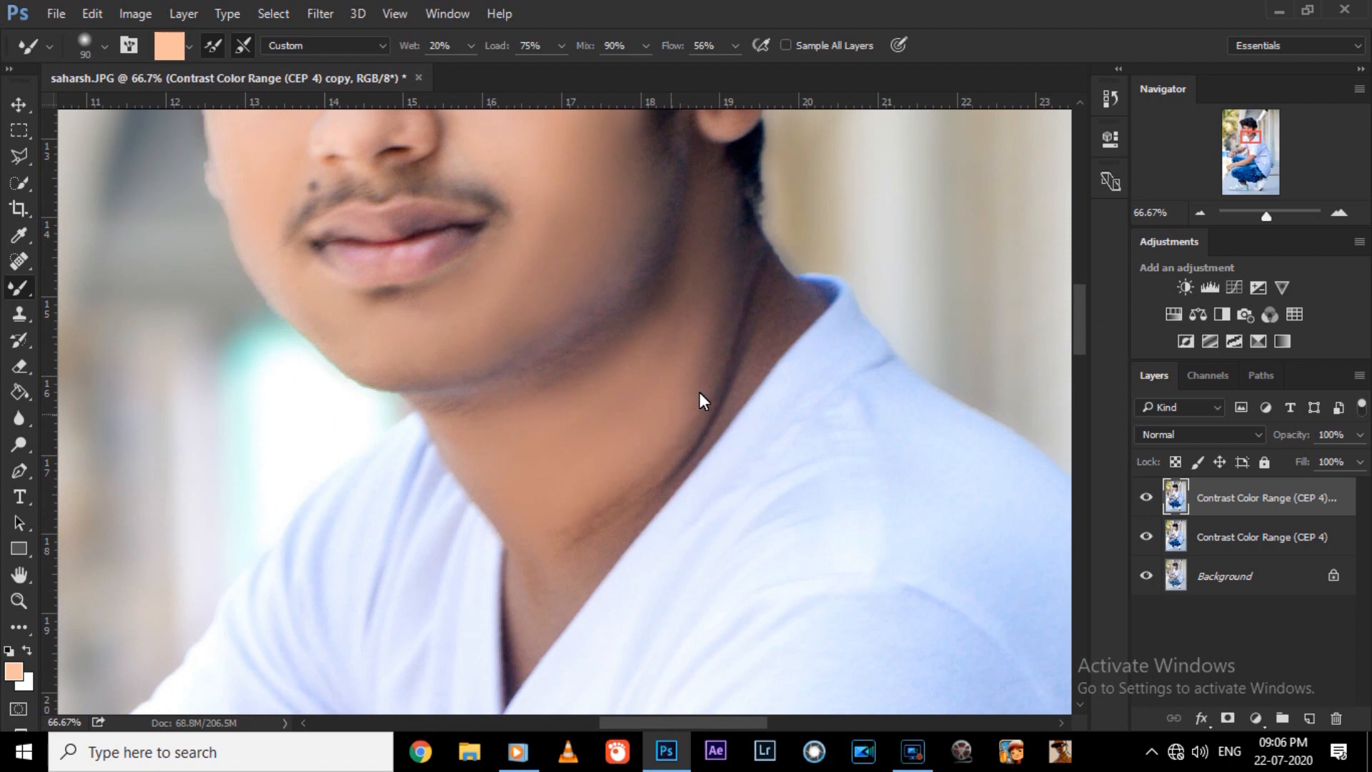
Blend the lower neck crease and the skin inside the shirt's V-neck with brush sizes around 60 to 70.
key("bracketleft")
key("bracketleft")
key("bracketleft")
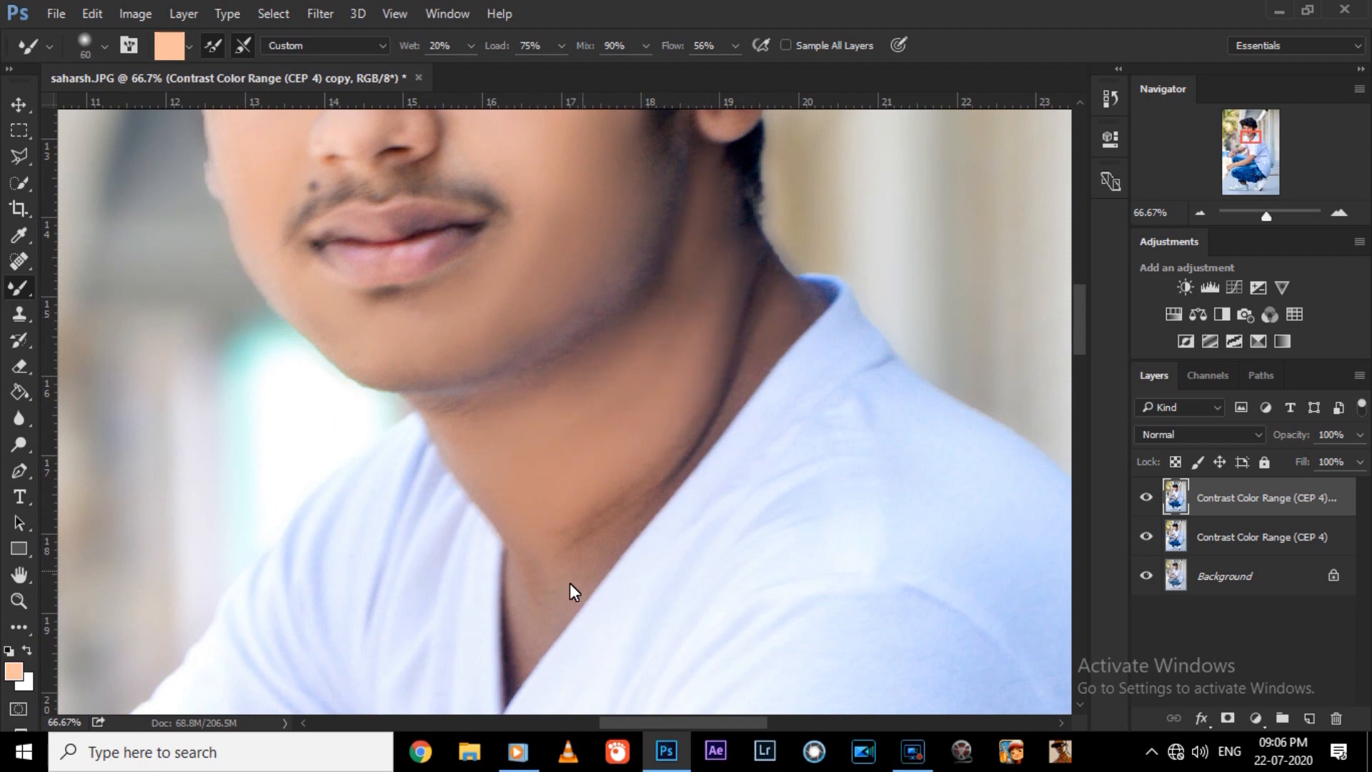
key("bracketright")
key("bracketright")
key("bracketright")
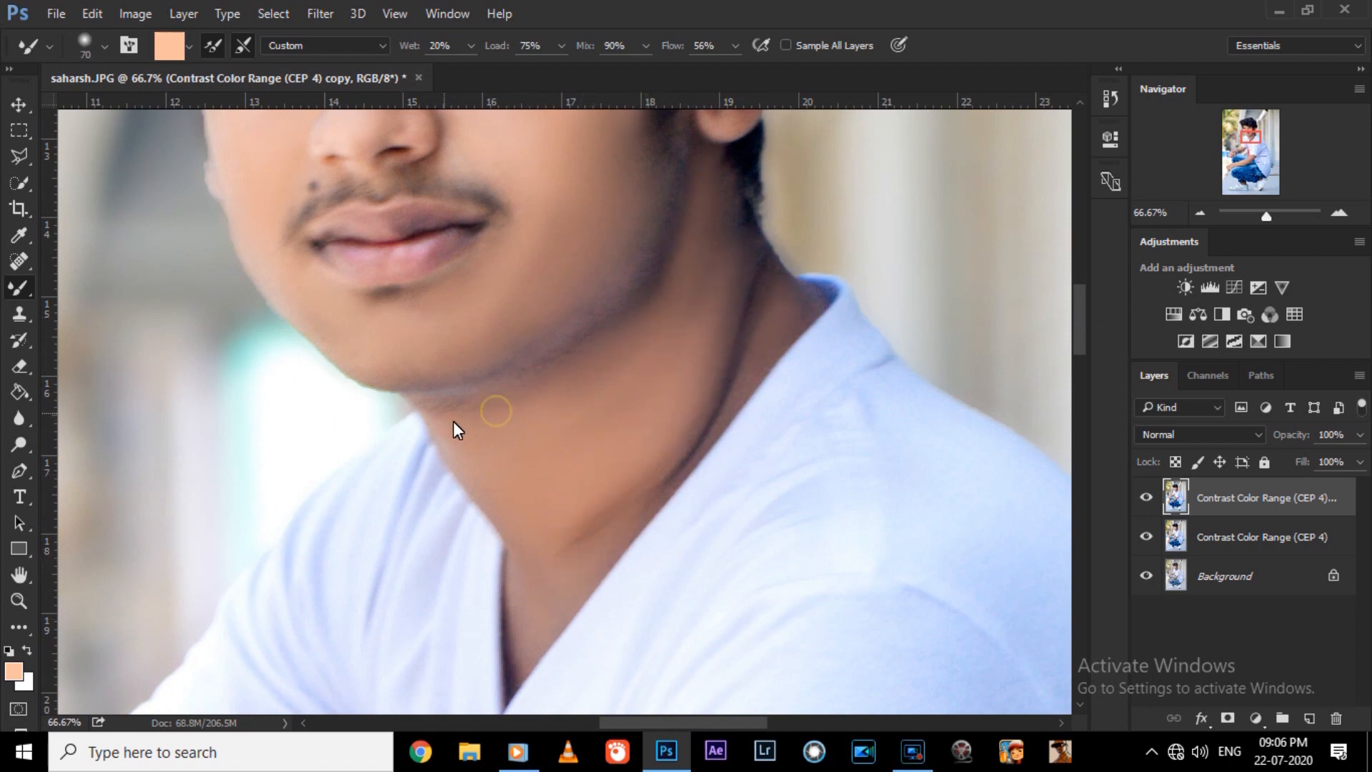
Compare the portrait with and without the skin-smoothed top layer.
key("ctrl+minus")
key("ctrl+minus")
key("ctrl+minus")
key("ctrl+minus")
key("ctrl+plus")
left_click(1145, 498)
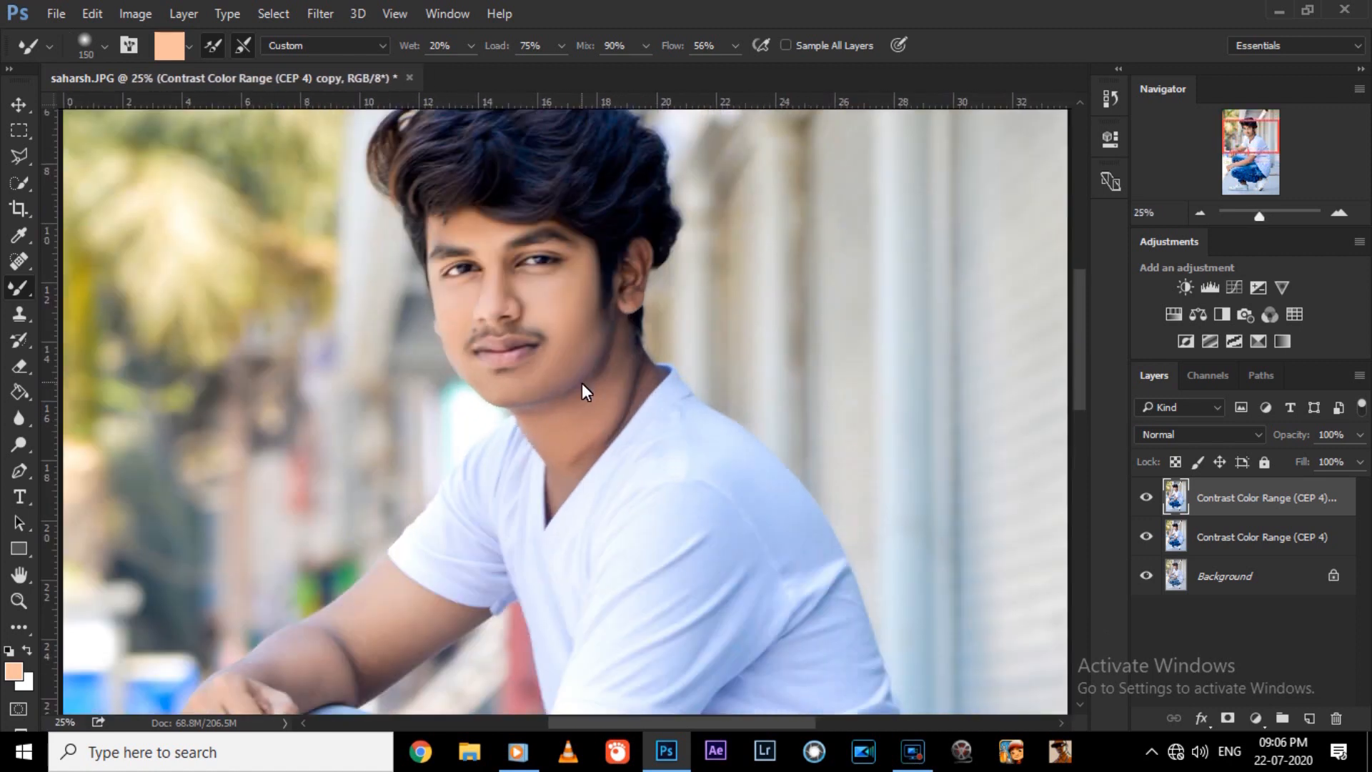
left_click(1145, 498)
Blend the neck skin beneath the jaw and below the ear with the Mixer Brush at size 80.
key("ctrl+plus")
key("ctrl+plus")
key("bracketright")
key("bracketleft")
left_click_drag(649, 353, 653, 346)
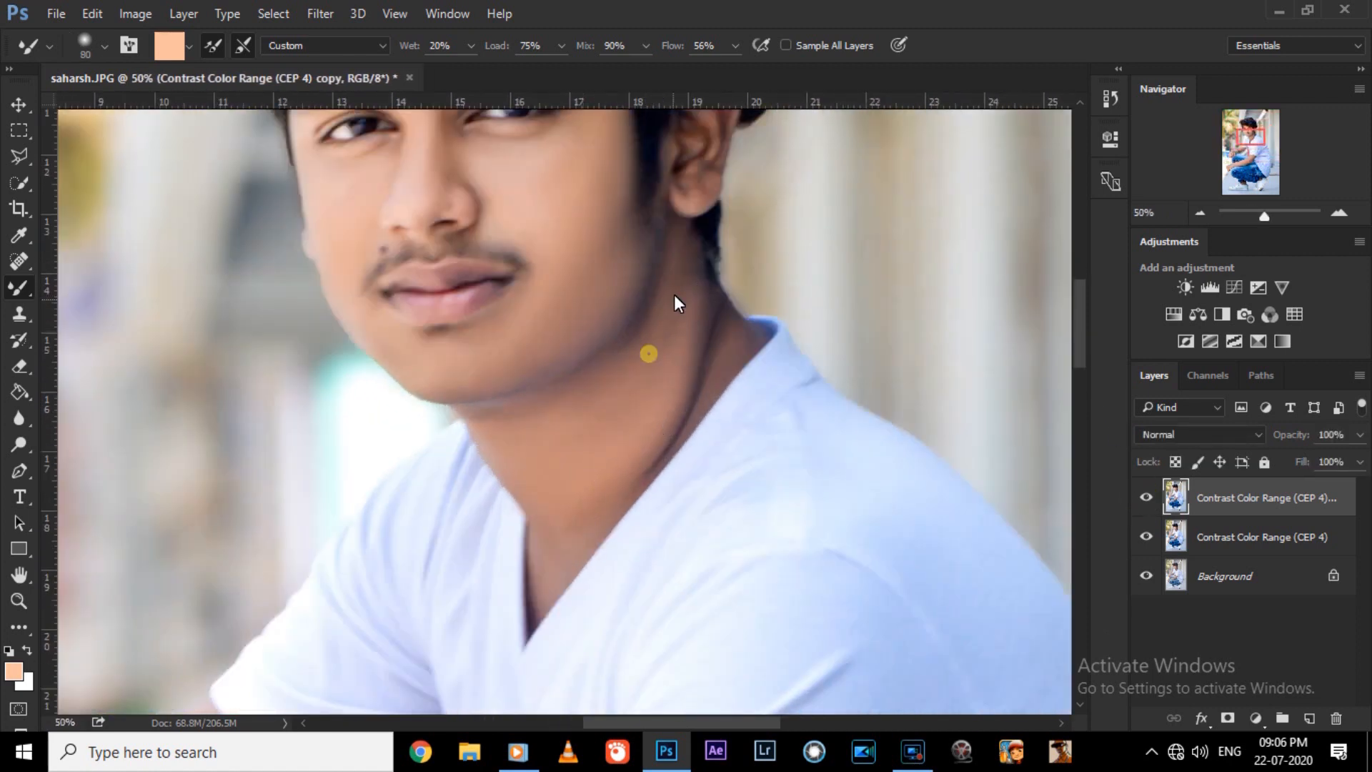
Smooth the ear with a size 45 brush and the nearby cheek and jawline with a size 70 brush.
left_click_drag(1084, 350, 1084, 324)
key("ctrl+plus")
key("bracketleft")
key("bracketleft")
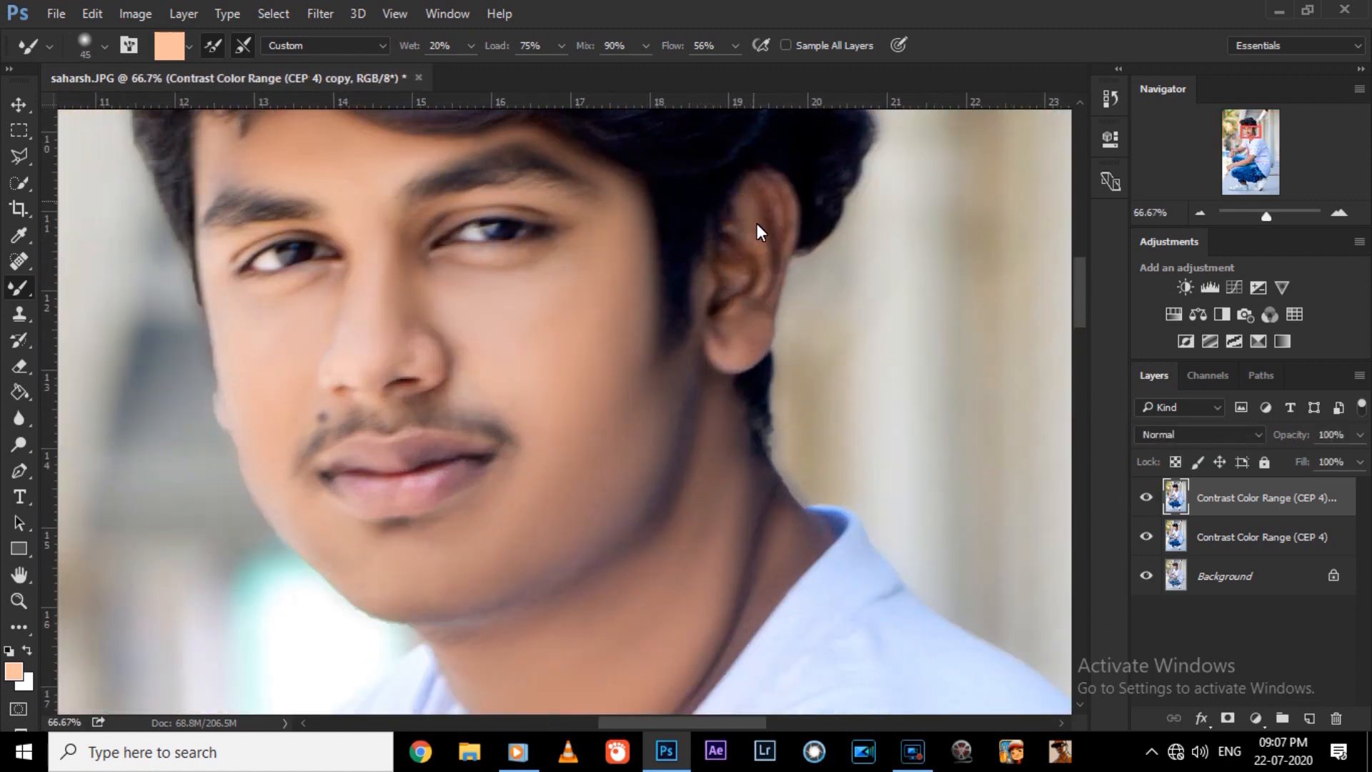
key("bracketright")
left_click_drag(620, 437, 646, 338)
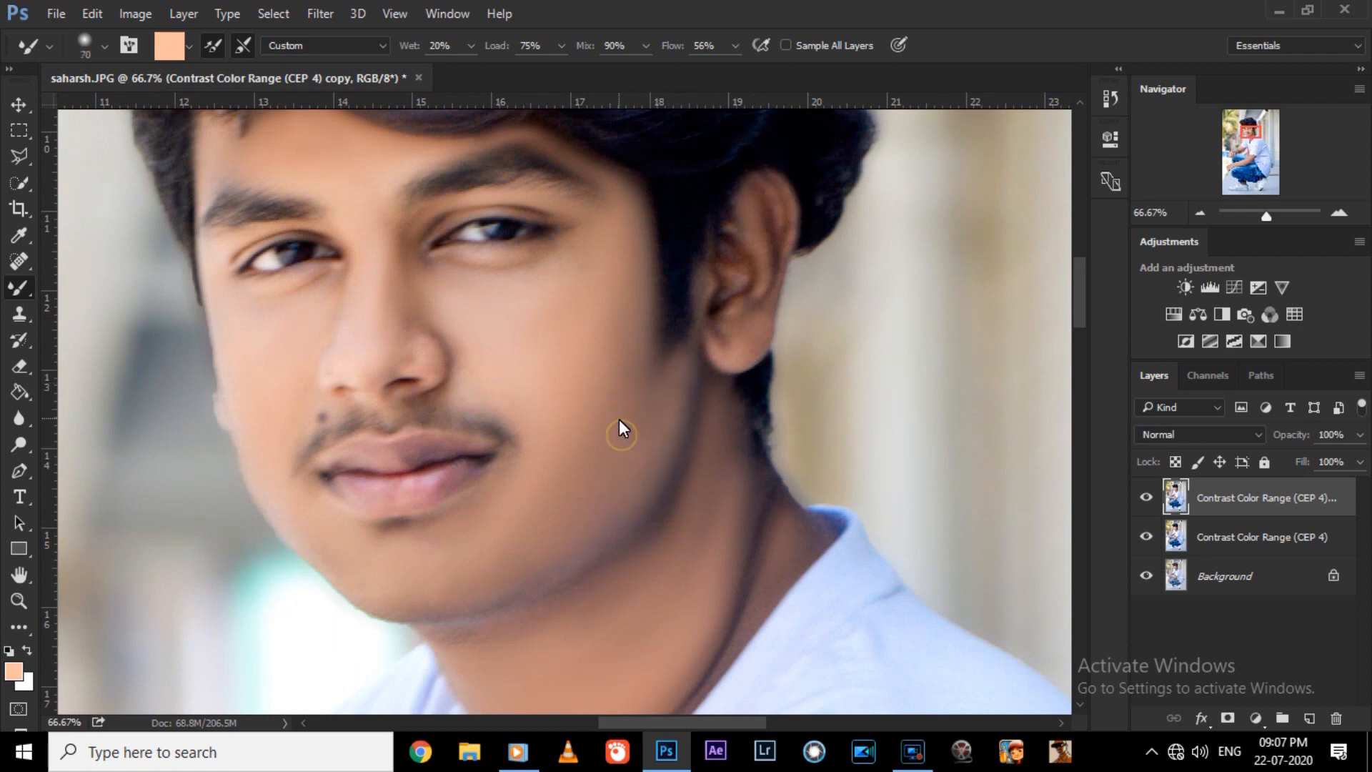
Reduce the retouched top layer's opacity to 82% and its fill to 84%, comparing the layer on and off.
key("ctrl+minus")
key("ctrl+minus")
key("ctrl+minus")
key("ctrl+minus")
left_click_drag(1077, 339, 1074, 357)
key("ctrl+plus")
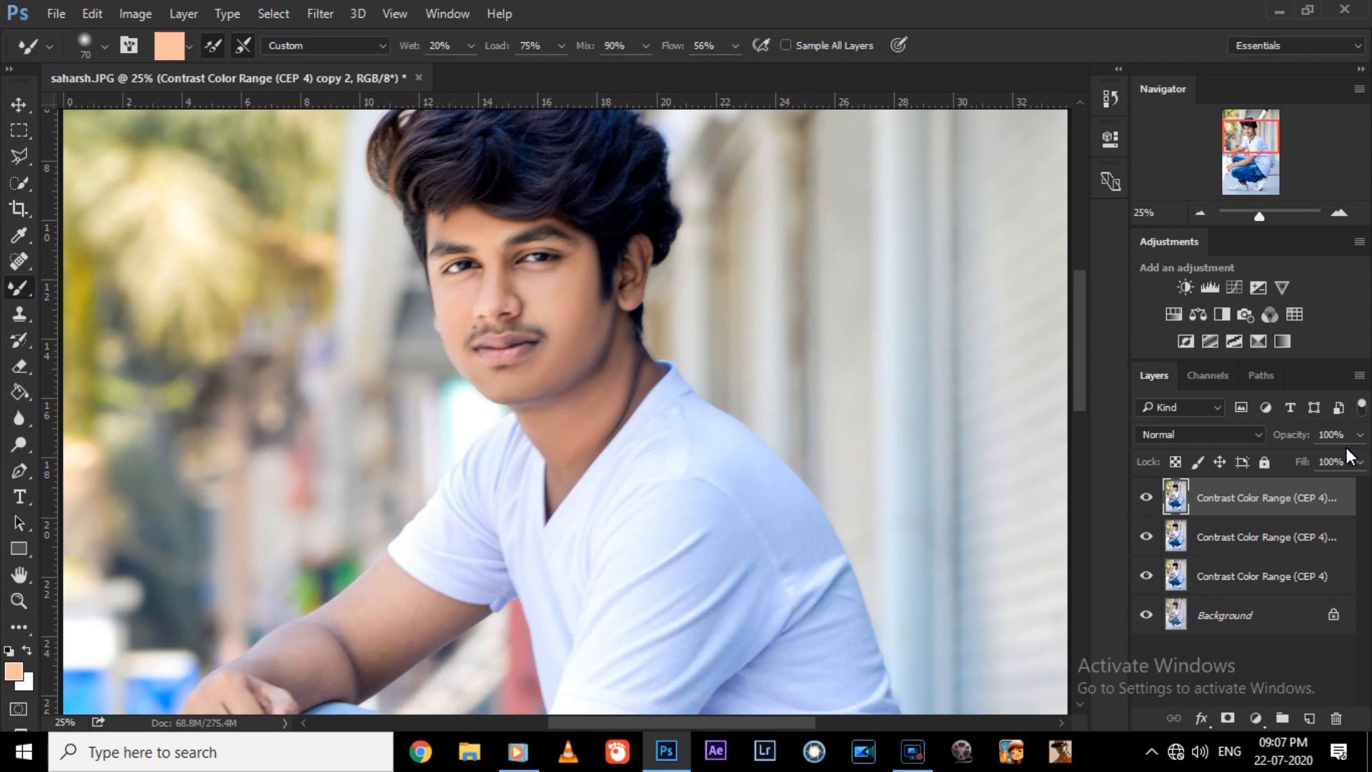
left_click(1326, 460)
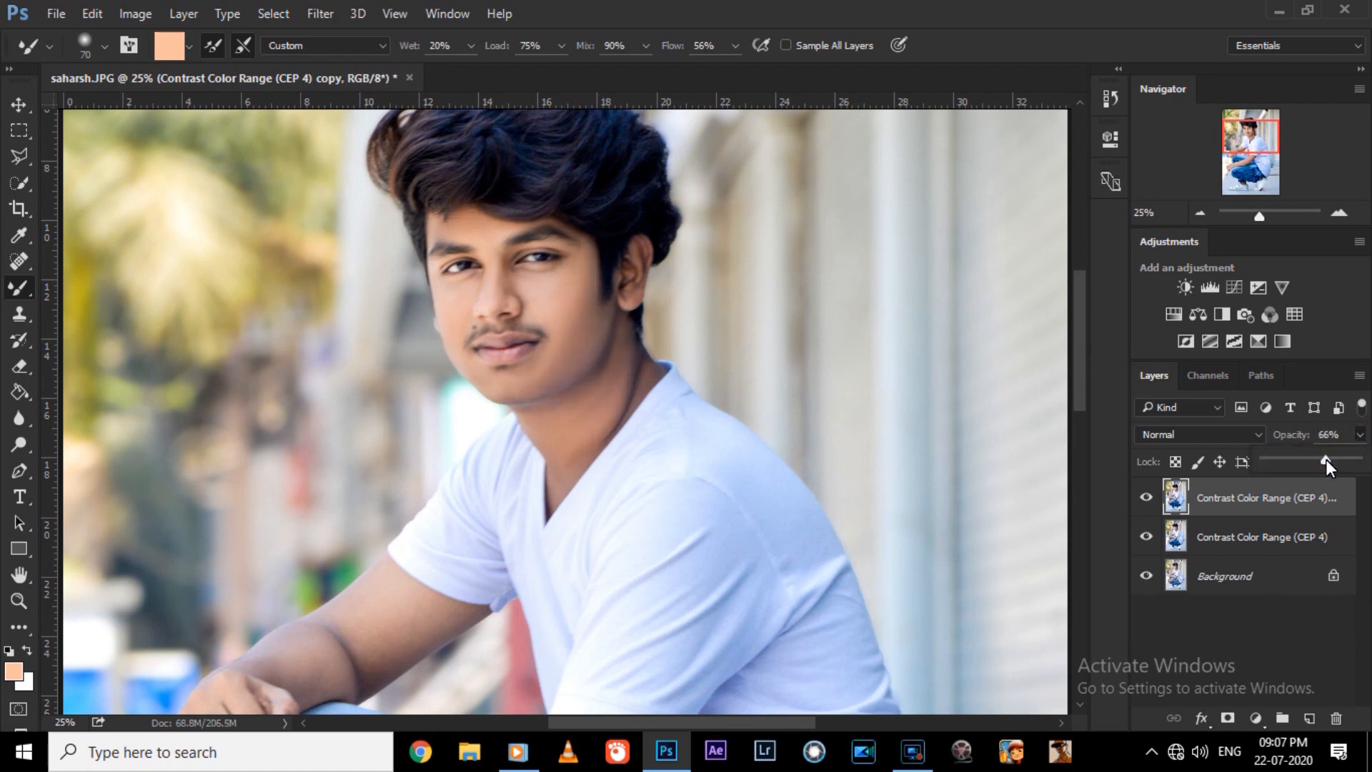
left_click(1148, 496)
left_click(1148, 496)
left_click(1358, 437)
left_click(1341, 460)
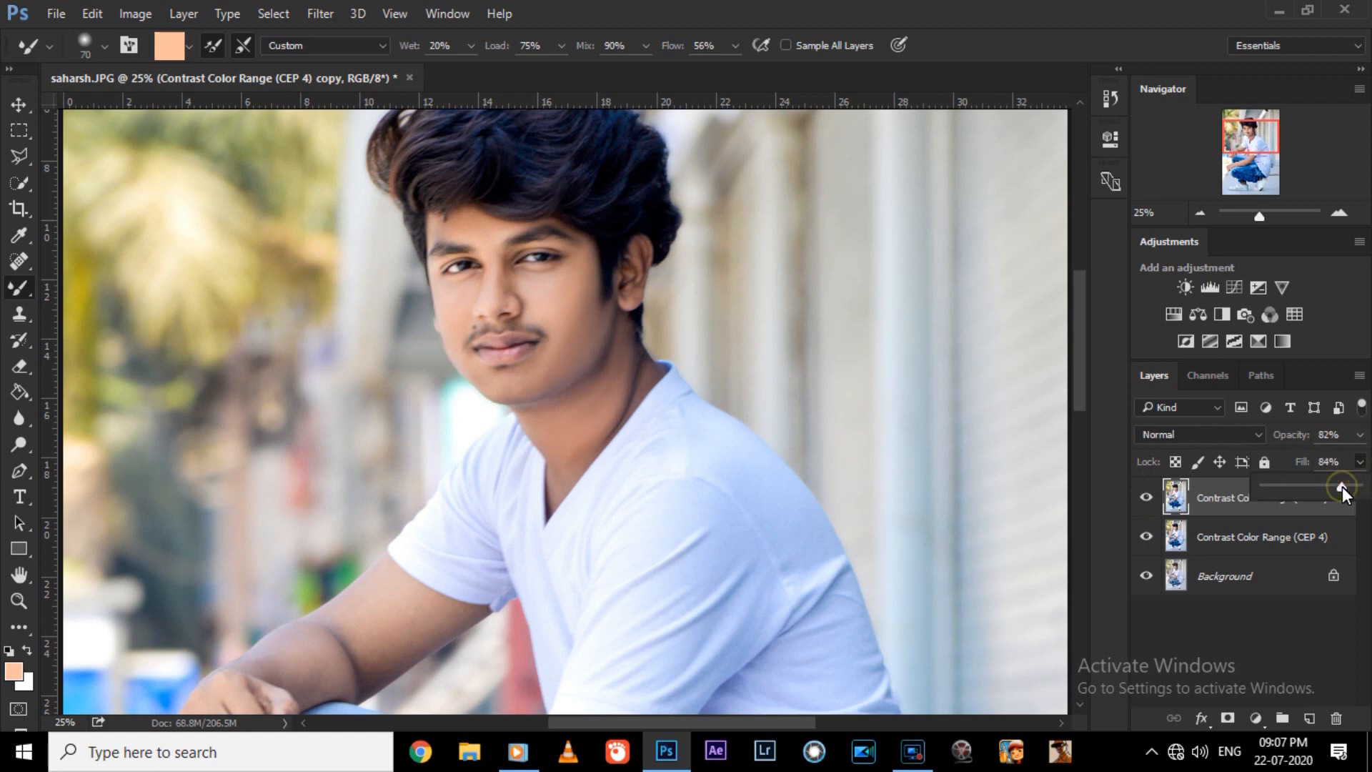
Duplicate the retouched top layer, set its fill to 80%, and merge the duplicate back down.
right_click(1286, 505)
left_click(956, 200)
key("Return")
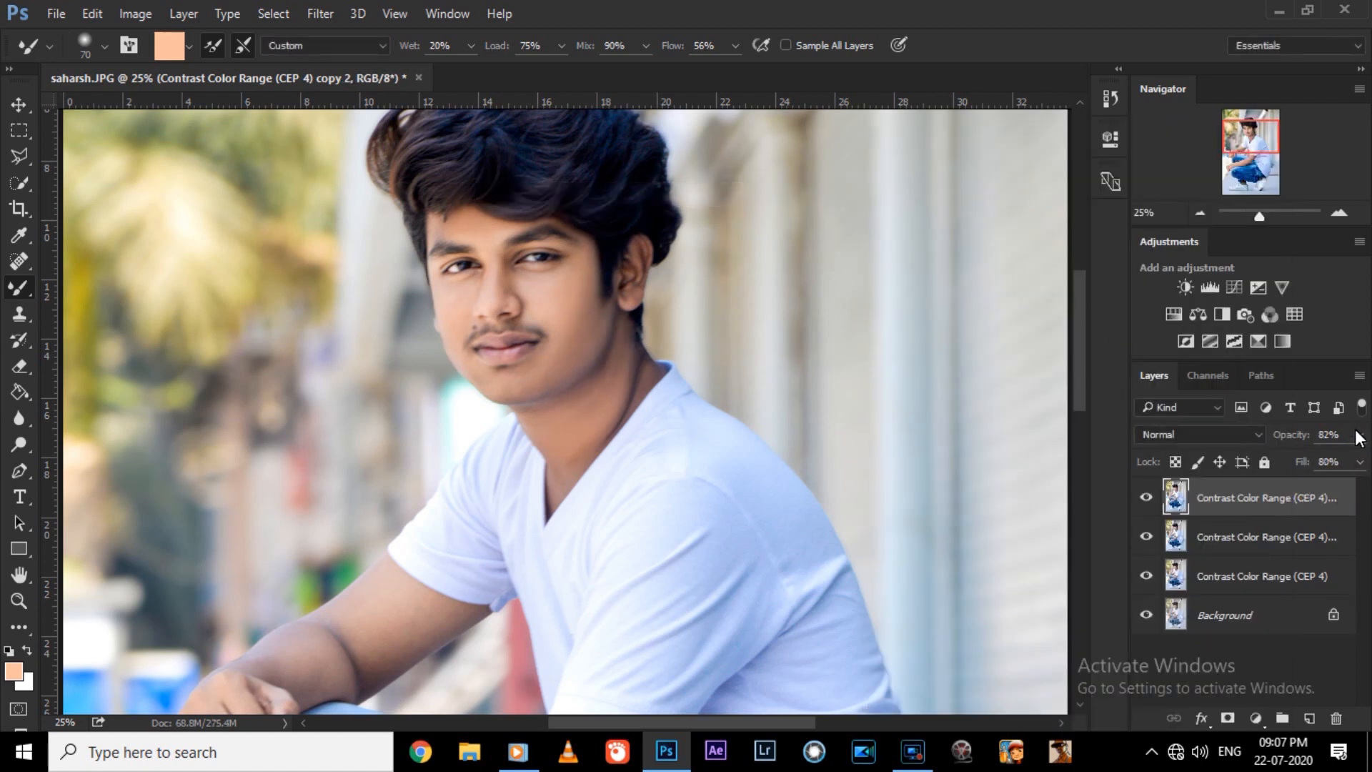
left_click(1305, 457)
left_click(1149, 498)
key("Delete")
right_click(1217, 503)
left_click(967, 196)
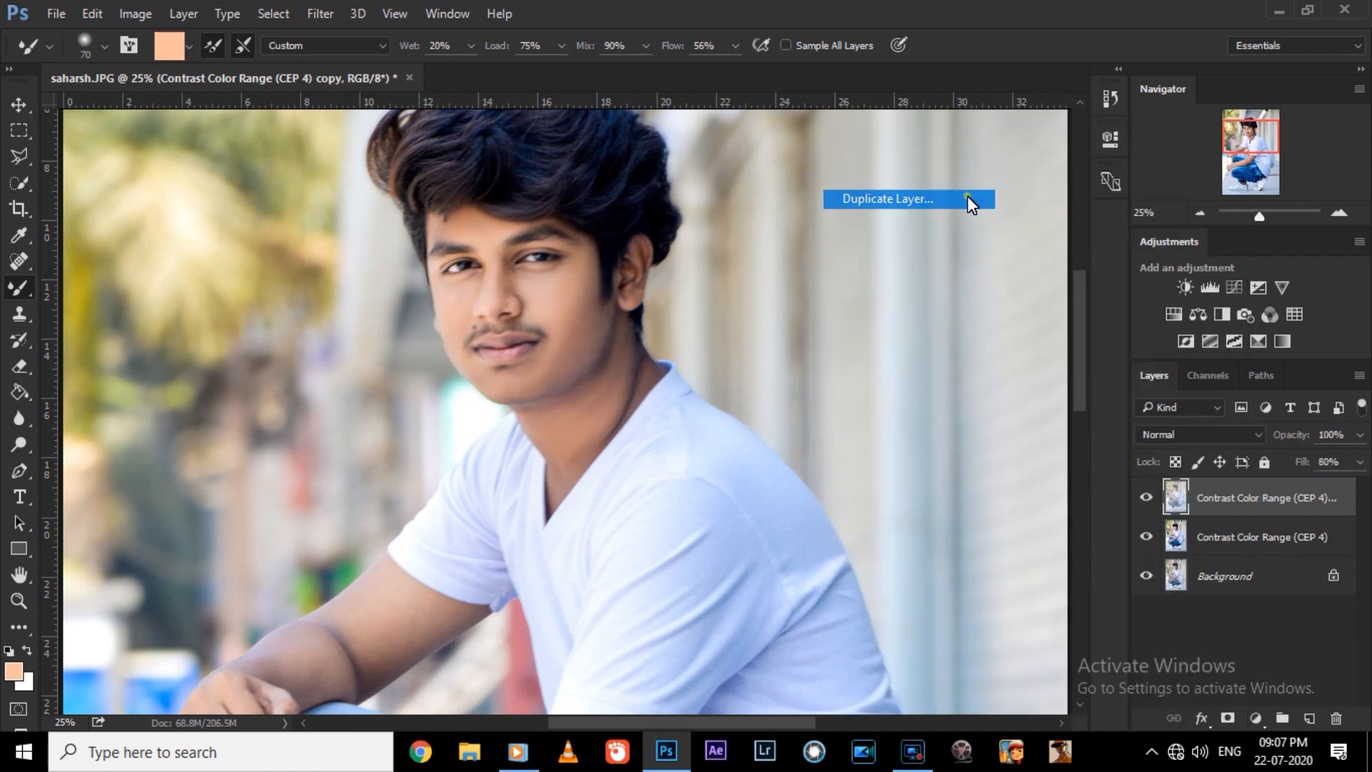
left_click(883, 270)
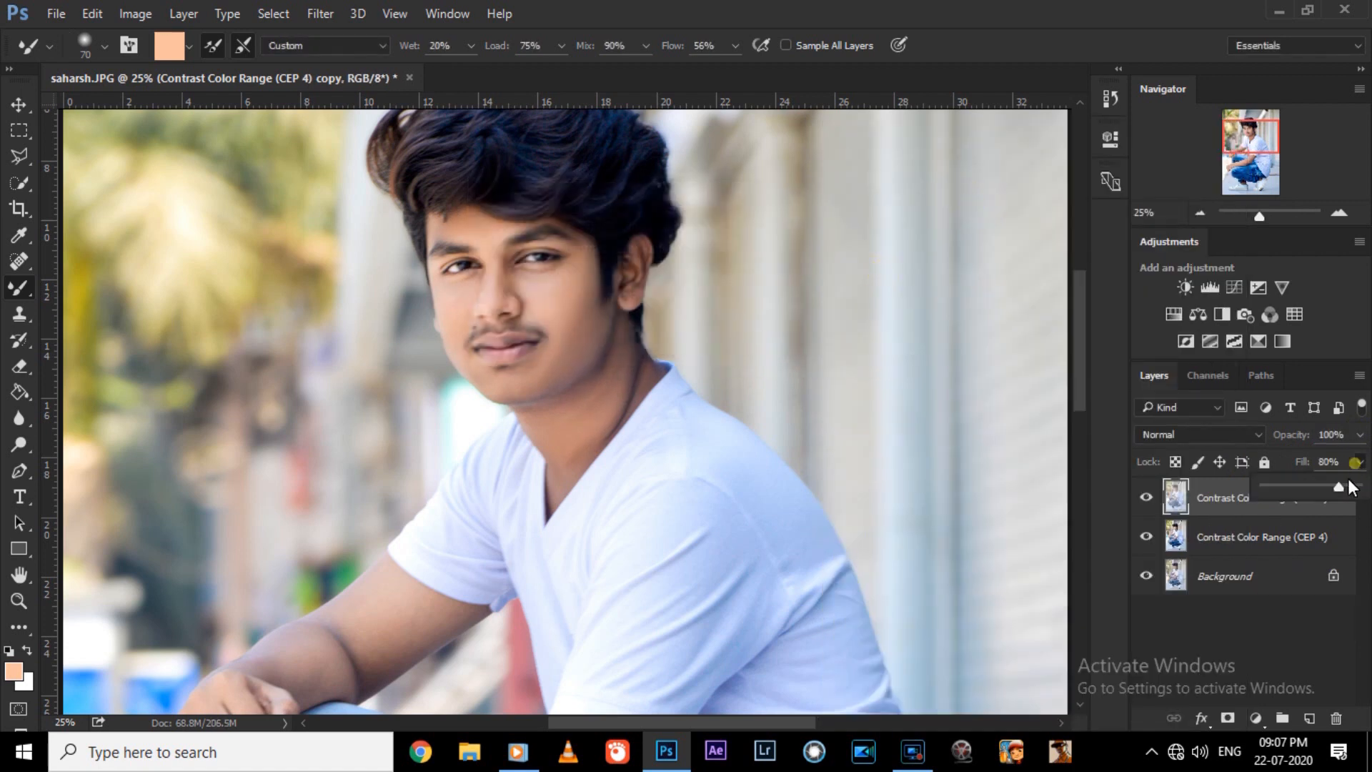
Merge the retouched layers above the Background into one layer and duplicate the merged layer for further smoothing.
right_click(1210, 494)
left_click(943, 196)
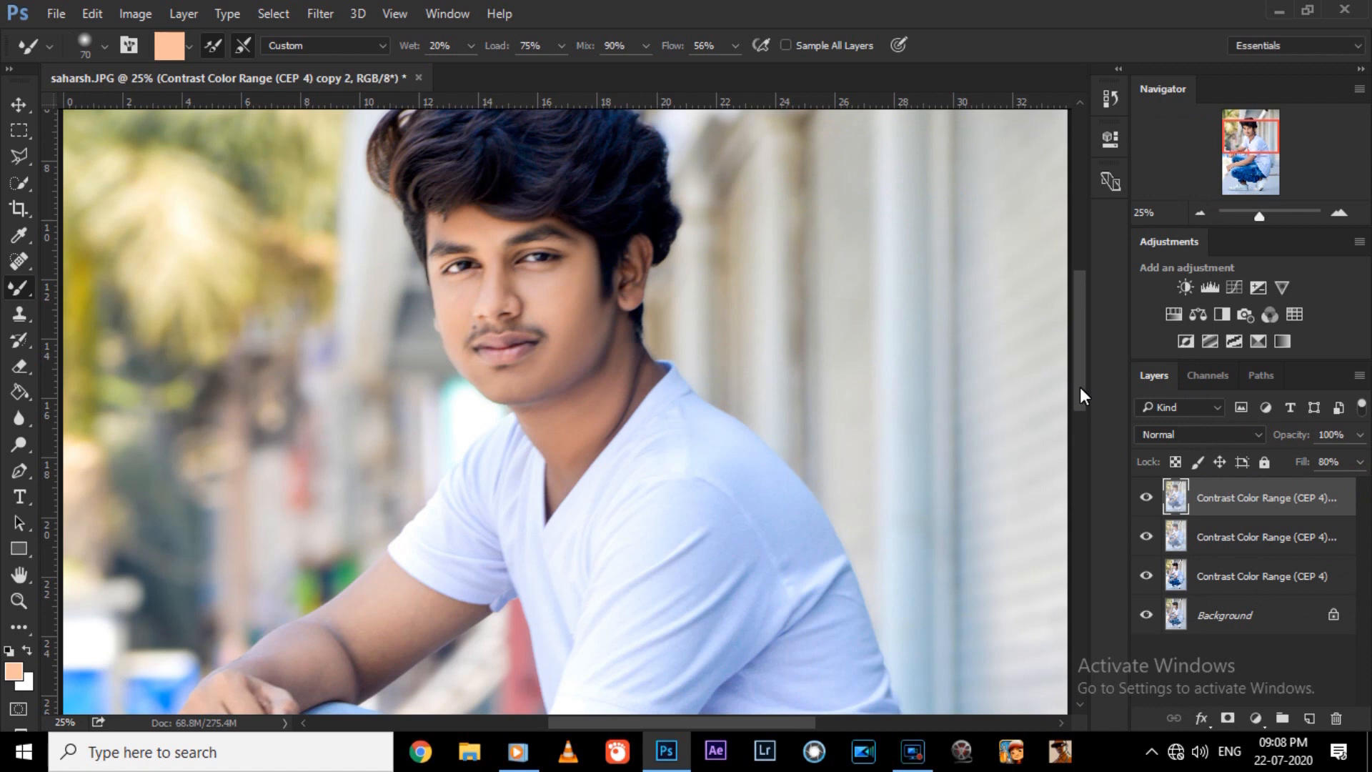
scroll(1081, 392, "down", 8)
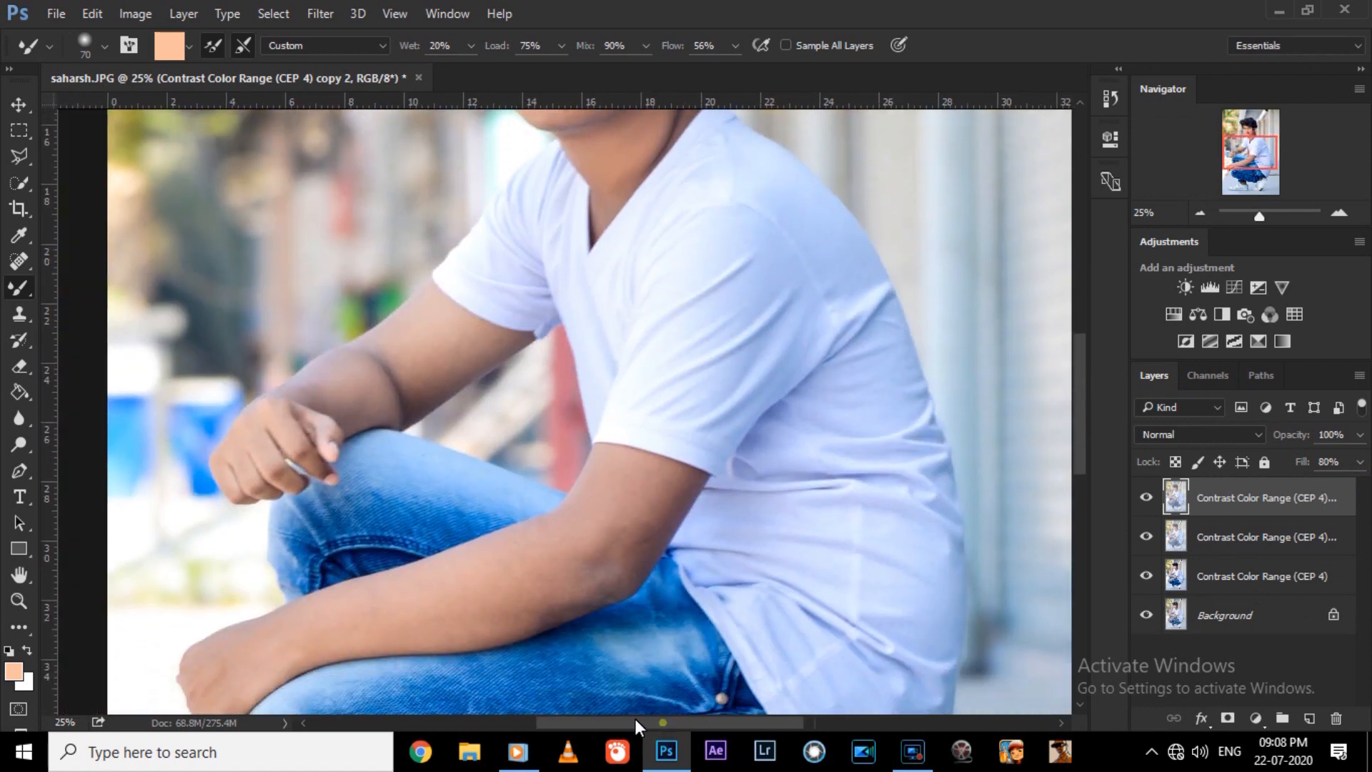
left_click_drag(635, 721, 615, 721)
left_click(1240, 543, "ctrl")
left_click(1242, 580, "ctrl")
right_click(1244, 580)
left_click(931, 673)
key("ctrl+j")
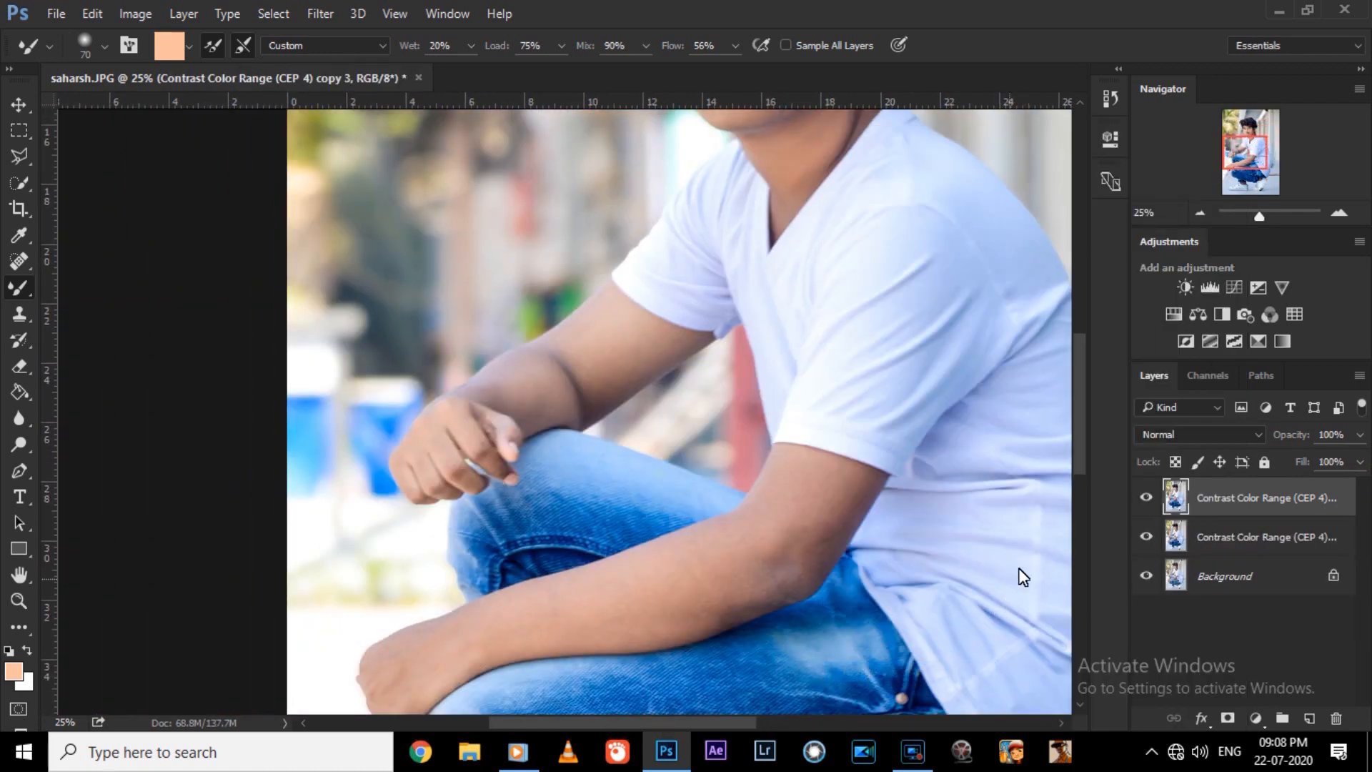
Smooth the far upper arm between the sleeve and elbow crease with the Mixer Brush, using sizes 125 and 80.
scroll(1019, 569, "up", 2)
key("ctrl+plus")
key("ctrl+plus")
key("bracketright")
key("bracketright")
key("bracketright")
key("bracketright")
mouse_move(642, 446)
left_mouse_down()
mouse_move(767, 401)
mouse_move(629, 443)
mouse_move(676, 495)
left_mouse_up()
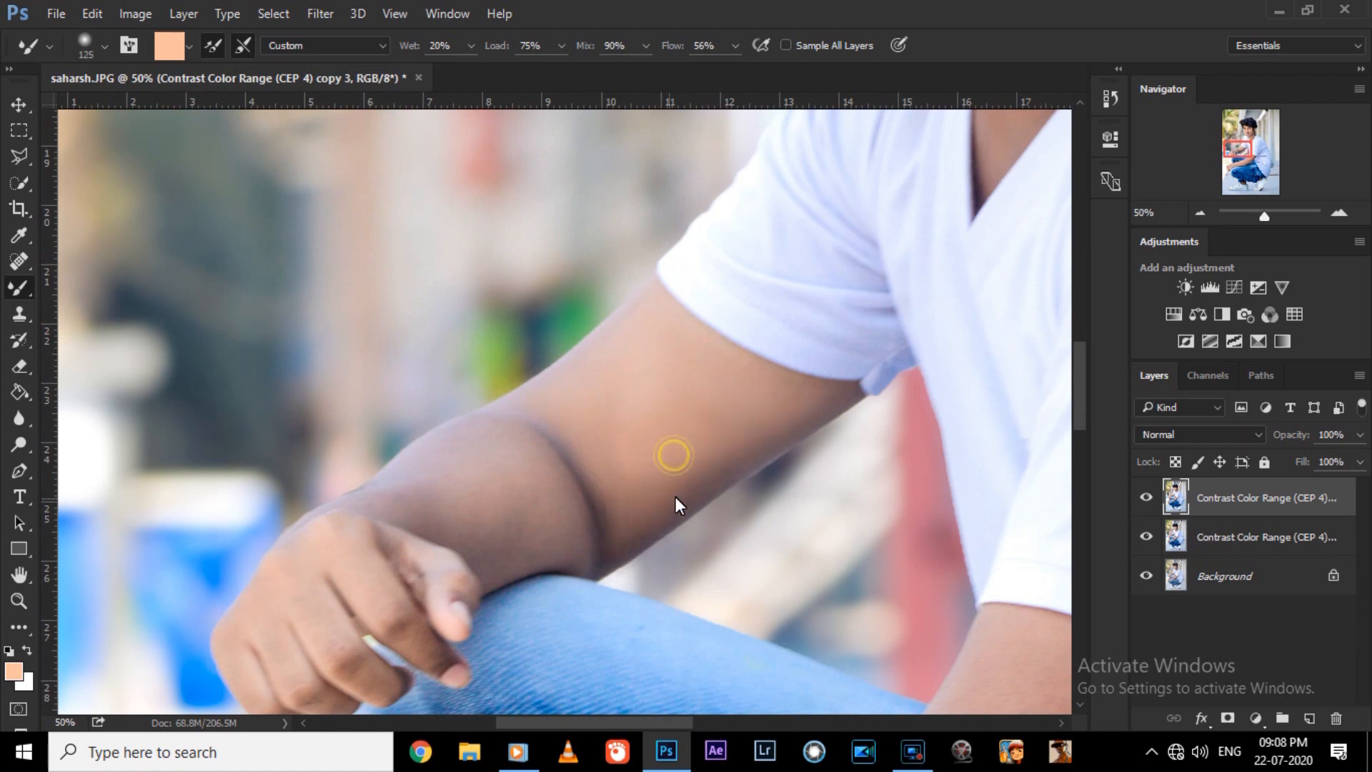
key("bracketleft")
left_click_drag(572, 413, 651, 493)
left_click_drag(708, 457, 833, 400)
left_click_drag(652, 508, 621, 550)
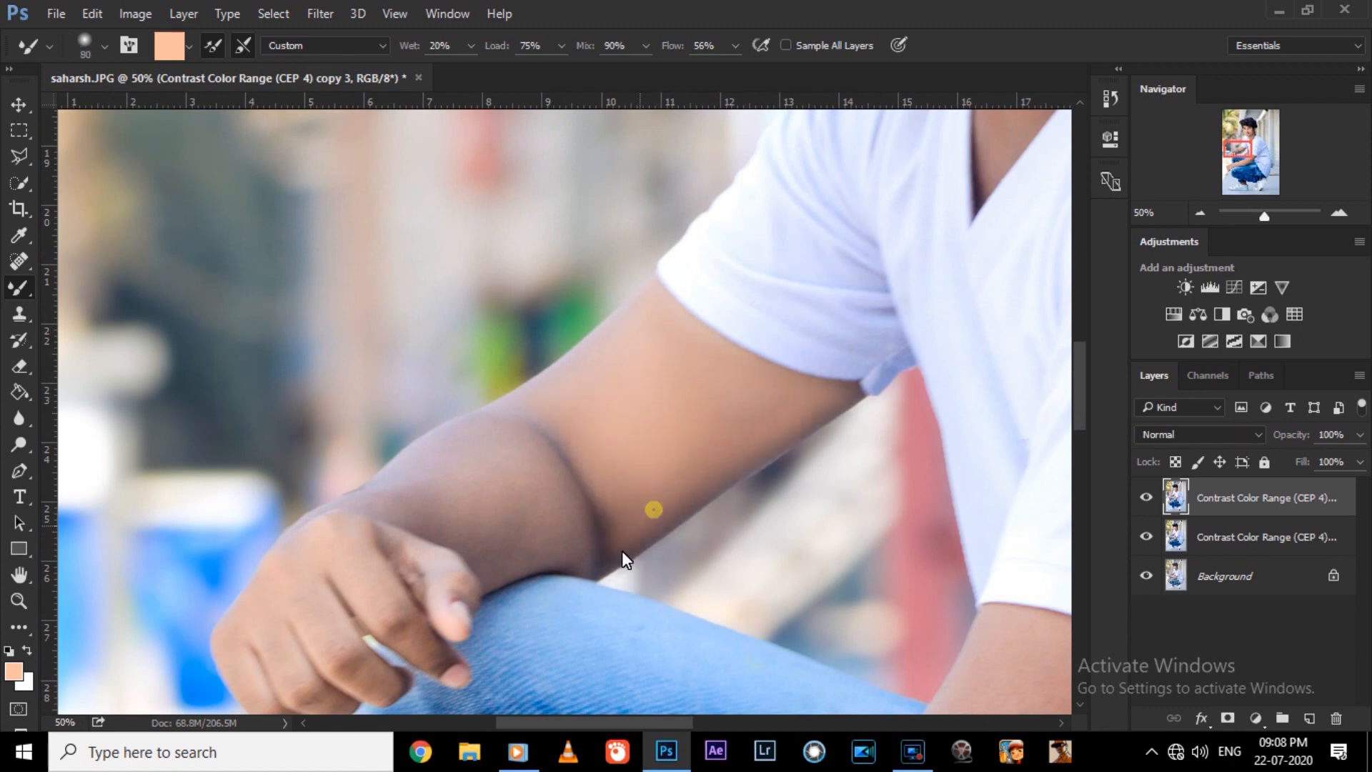
Blend the far forearm, elbow crease and skin along the sleeve edge with a size 100 brush.
key("bracketleft")
left_click_drag(530, 515, 461, 502)
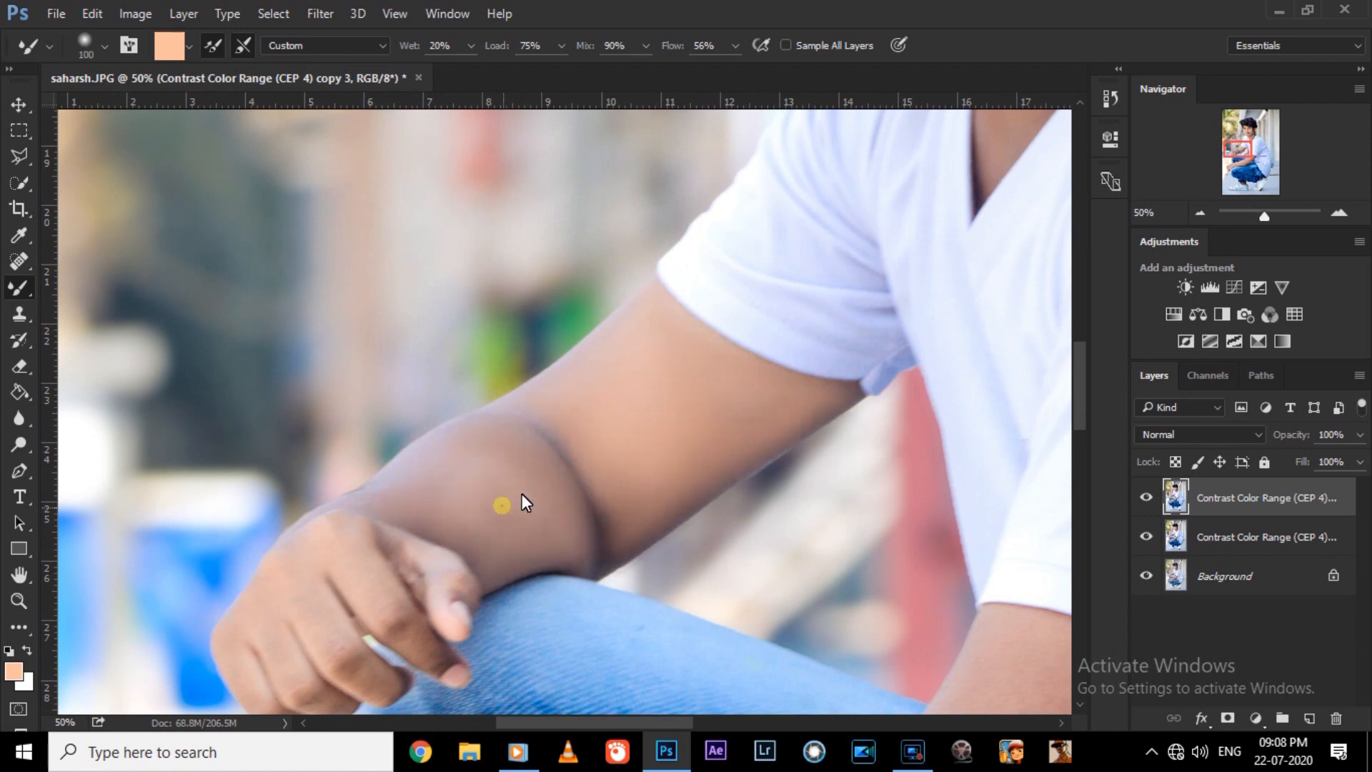
left_click_drag(597, 500, 606, 547)
left_click_drag(854, 386, 827, 399)
Smooth the fingers and back of the hand resting on the knee with a size 80 brush.
left_click_drag(1082, 421, 1081, 436)
left_click_drag(602, 723, 562, 722)
key("ctrl+plus")
key("bracketright")
left_click_drag(574, 555, 661, 613)
left_click_drag(537, 575, 570, 635)
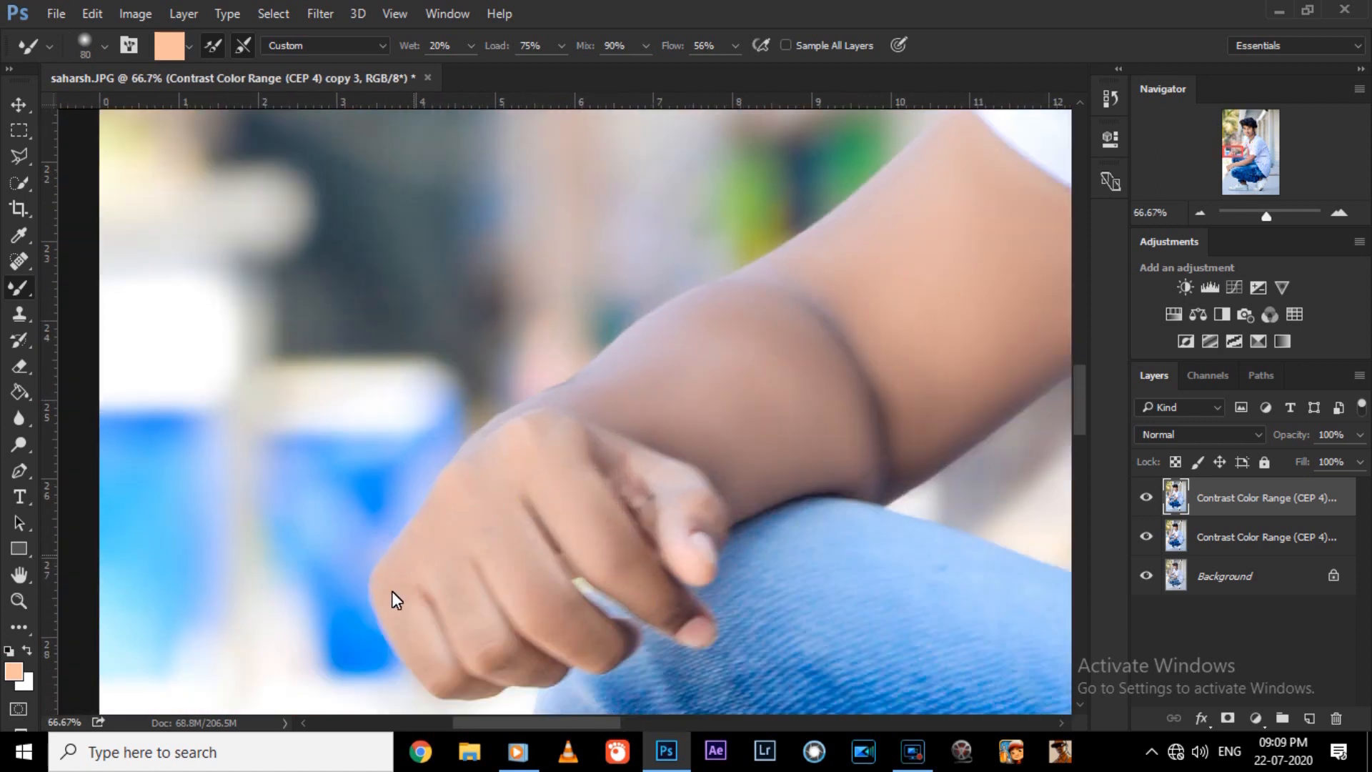
Smooth the near upper arm below the sleeve with a larger Mixer Brush.
key("ctrl+minus")
key("ctrl+minus")
left_click_drag(670, 723, 736, 723)
left_click_drag(1080, 401, 1080, 443)
key("ctrl+plus")
key("bracketright")
key("bracketright")
key("bracketright")
key("bracketright")
key("bracketright")
left_click_drag(849, 277, 917, 335)
left_click_drag(865, 220, 829, 284)
left_click_drag(944, 243, 912, 294)
left_click_drag(818, 375, 764, 400)
Blend the near elbow and adjoining forearm with the Mixer Brush, finishing at size 125.
key("bracketright")
left_click_drag(710, 342, 828, 389)
left_click_drag(903, 315, 849, 388)
right_click(807, 258)
scroll(650, 415, "down", 10)
left_click(663, 376)
left_click_drag(741, 463, 663, 502)
key("bracketleft")
left_click_drag(890, 344, 851, 374)
left_click_drag(734, 492, 665, 522)
left_click_drag(757, 458, 658, 505)
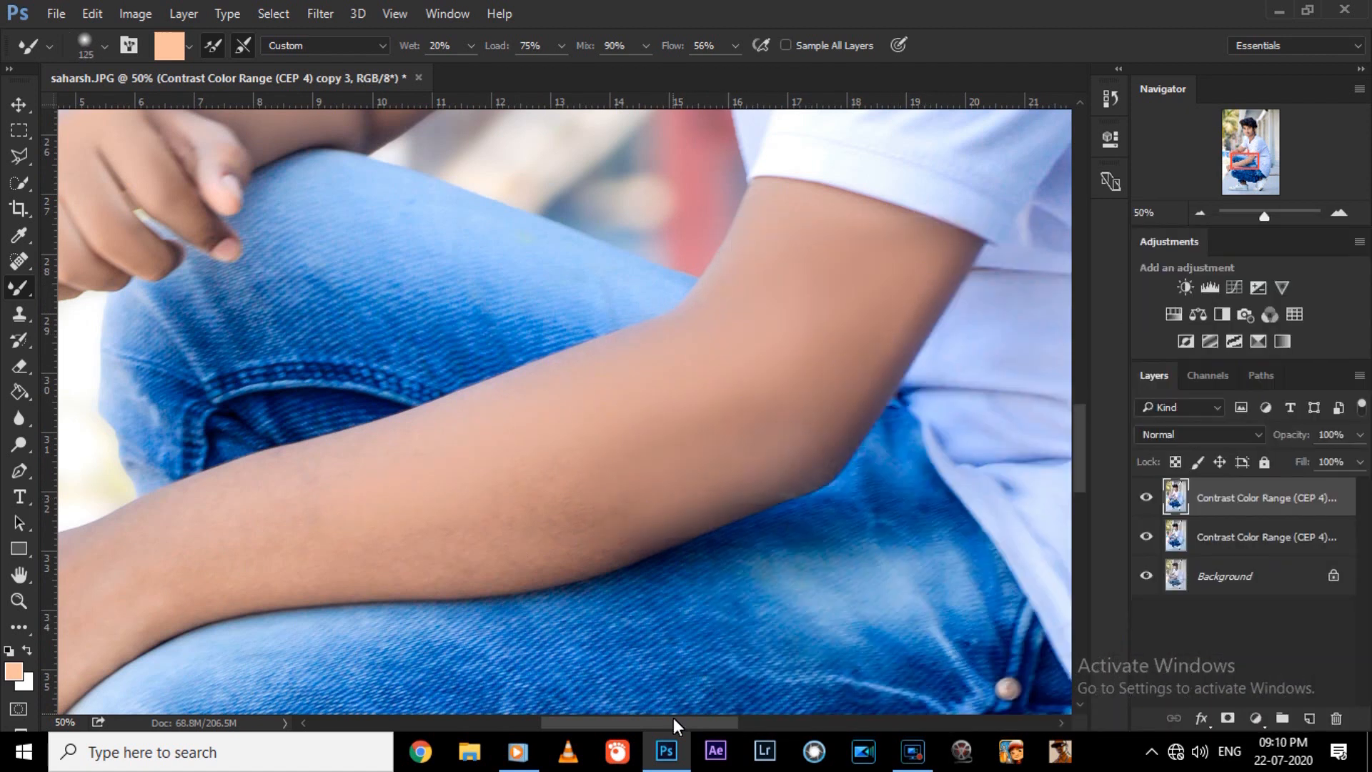
Smooth the near forearm toward the wrist and the back edge of the elbow, finishing at size 90.
left_click_drag(679, 723, 634, 724)
left_click_drag(1079, 449, 1080, 465)
key("bracketright")
key("bracketright")
key("bracketright")
mouse_move(405, 486)
left_mouse_down()
mouse_move(842, 401)
mouse_move(555, 410)
left_mouse_up()
key("ctrl+minus")
key("bracketright")
left_click_drag(836, 379, 921, 305)
key("bracketleft")
key("bracketleft")
left_click_drag(863, 396, 922, 305)
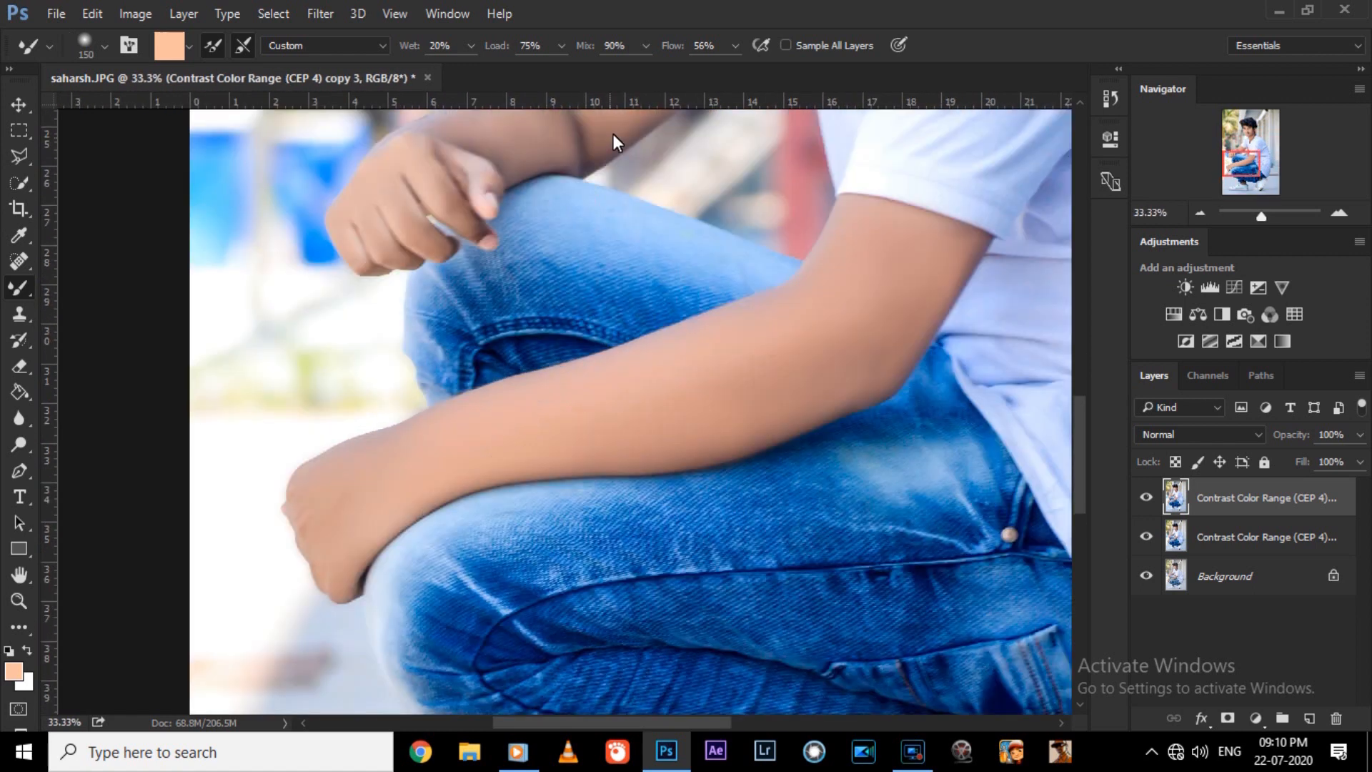
Touch up the remaining uneven arm skin with a smaller Mixer Brush.
key("ctrl+plus")
scroll(613, 134, "up", 5)
key("bracketleft")
key("bracketleft")
key("bracketleft")
key("bracketleft")
left_click_drag(839, 242, 601, 417)
Smooth the exposed ankle skin between the jeans and the white shoe with the Mixer Brush.
key("ctrl+minus")
key("ctrl+minus")
left_click_drag(1079, 449, 1078, 612)
key("ctrl+plus")
key("ctrl+plus")
key("ctrl+plus")
mouse_move(775, 394)
left_mouse_down()
mouse_move(860, 427)
mouse_move(892, 398)
left_mouse_up()
mouse_move(817, 453)
left_mouse_down()
mouse_move(931, 441)
mouse_move(851, 423)
mouse_move(895, 409)
left_mouse_up()
key("bracketright")
key("bracketright")
key("ctrl+minus")
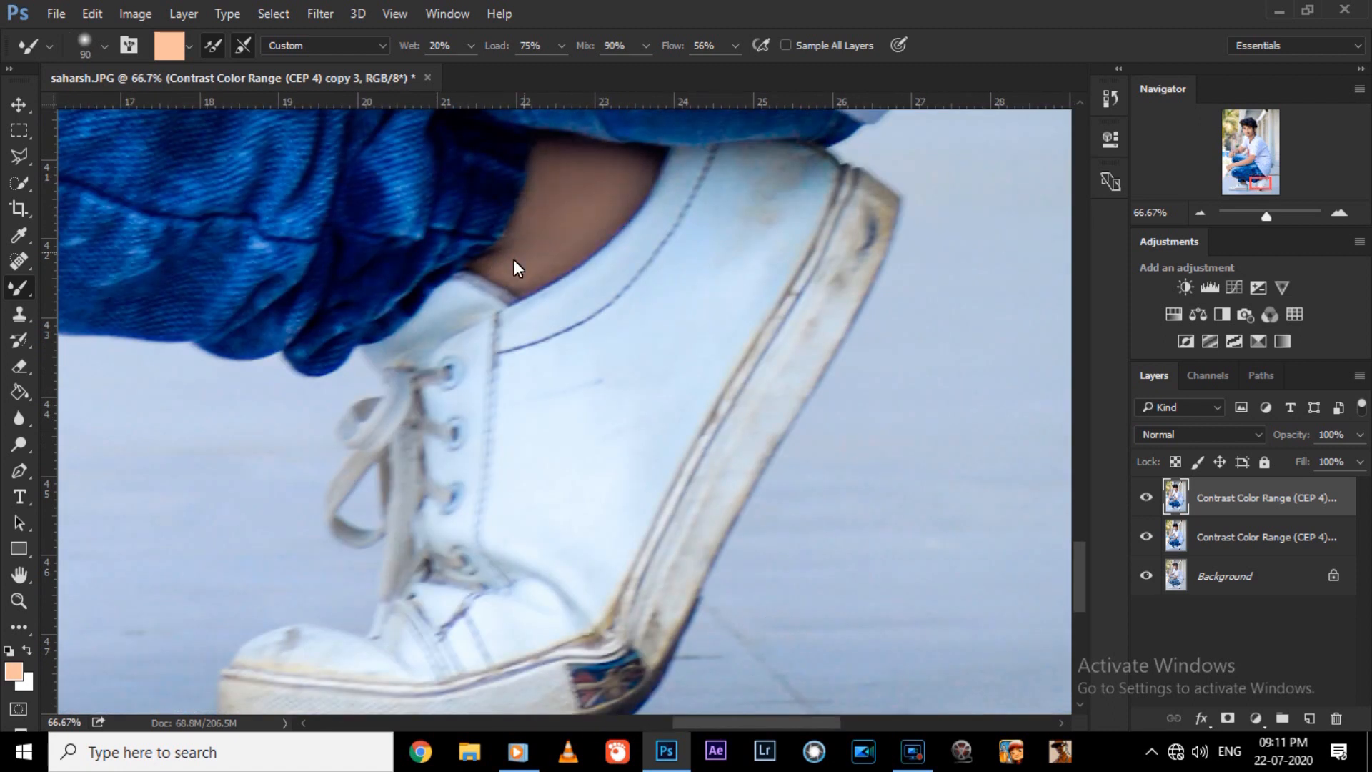
Reduce the smoothed top layer's opacity to 77% and its fill to 84%, comparing the layer on and off.
key("ctrl+0")
key("bracketleft")
left_click(1151, 494)
left_click(1145, 498)
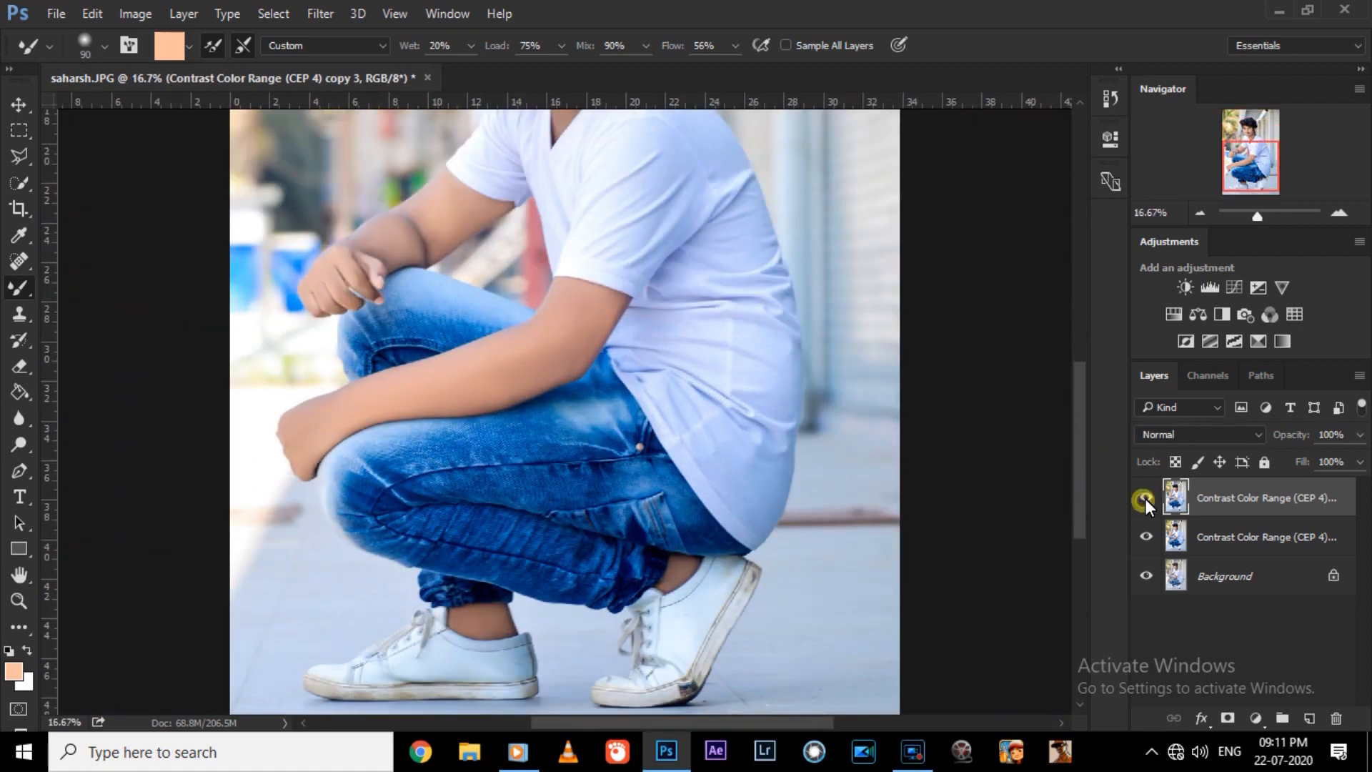
left_click(1358, 436)
left_click(1336, 459)
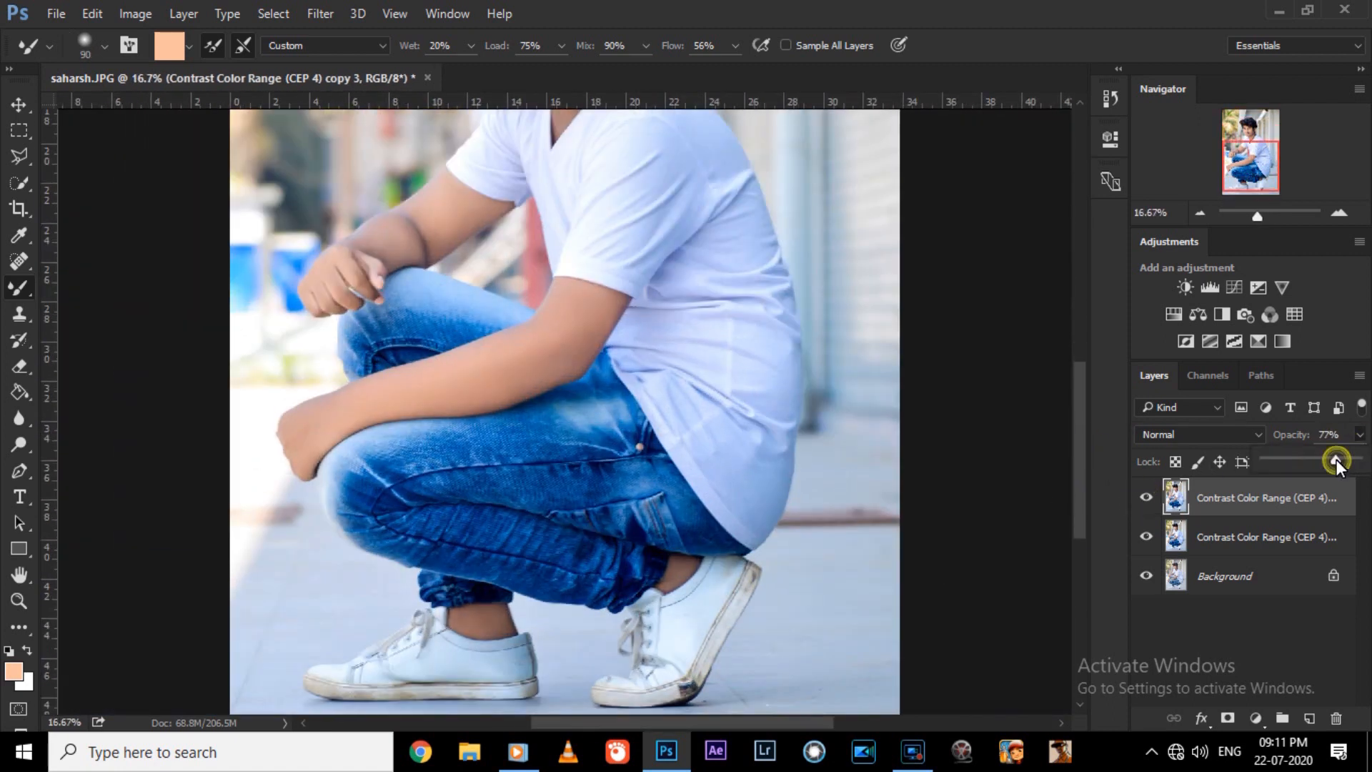
left_click(1358, 463)
left_click_drag(1353, 486, 1336, 486)
left_click(1146, 498)
left_click(1145, 498)
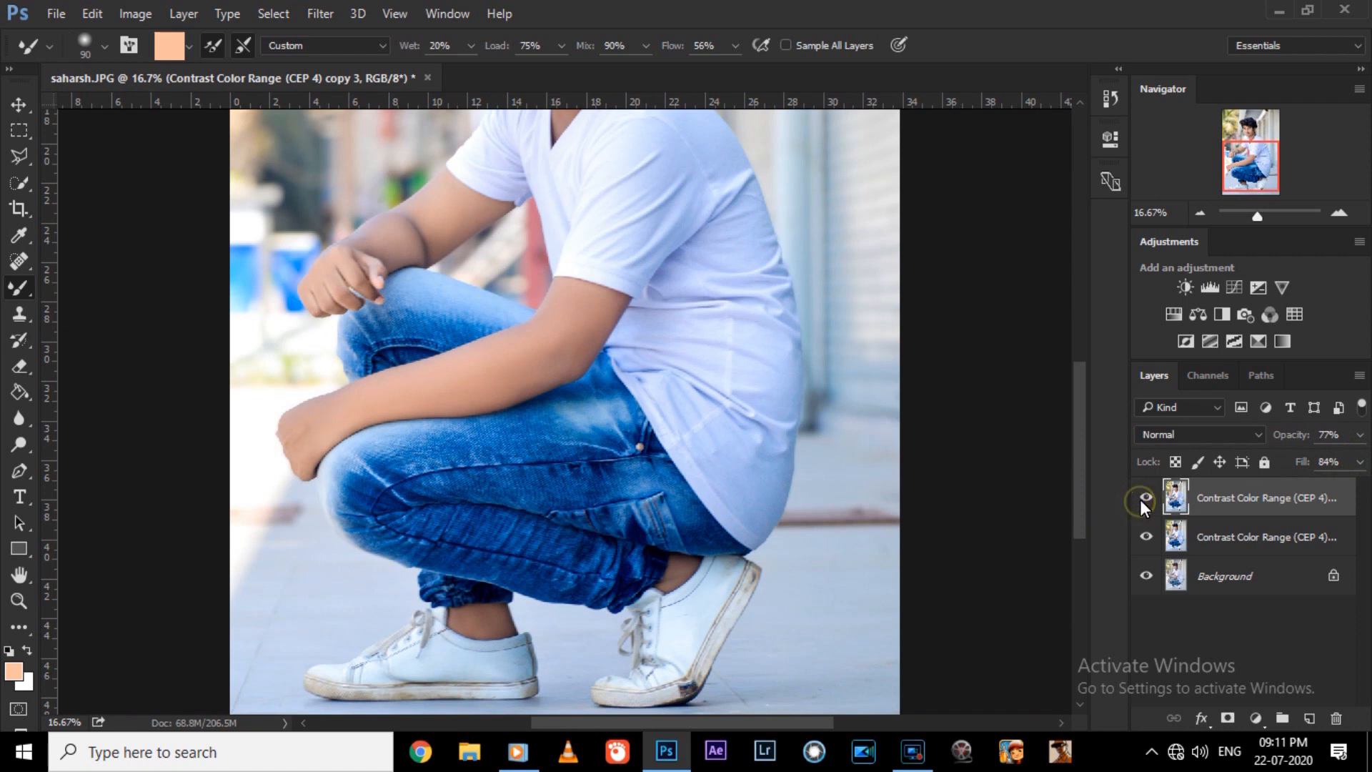
Merge the smoothed top layer down and compare the portrait with and without the merged layer.
key("ctrl+0")
key("ctrl+plus")
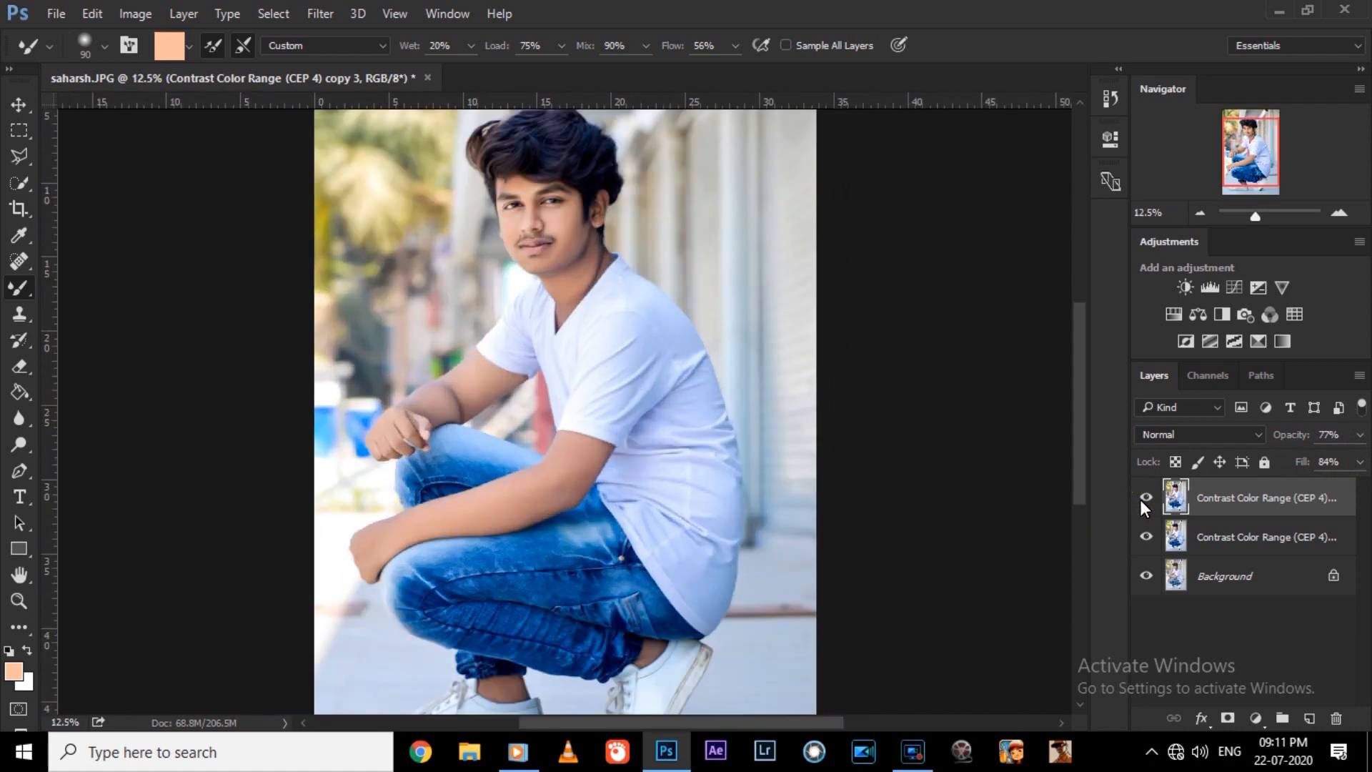
key("Delete")
left_click(1145, 493)
left_click(1145, 493)
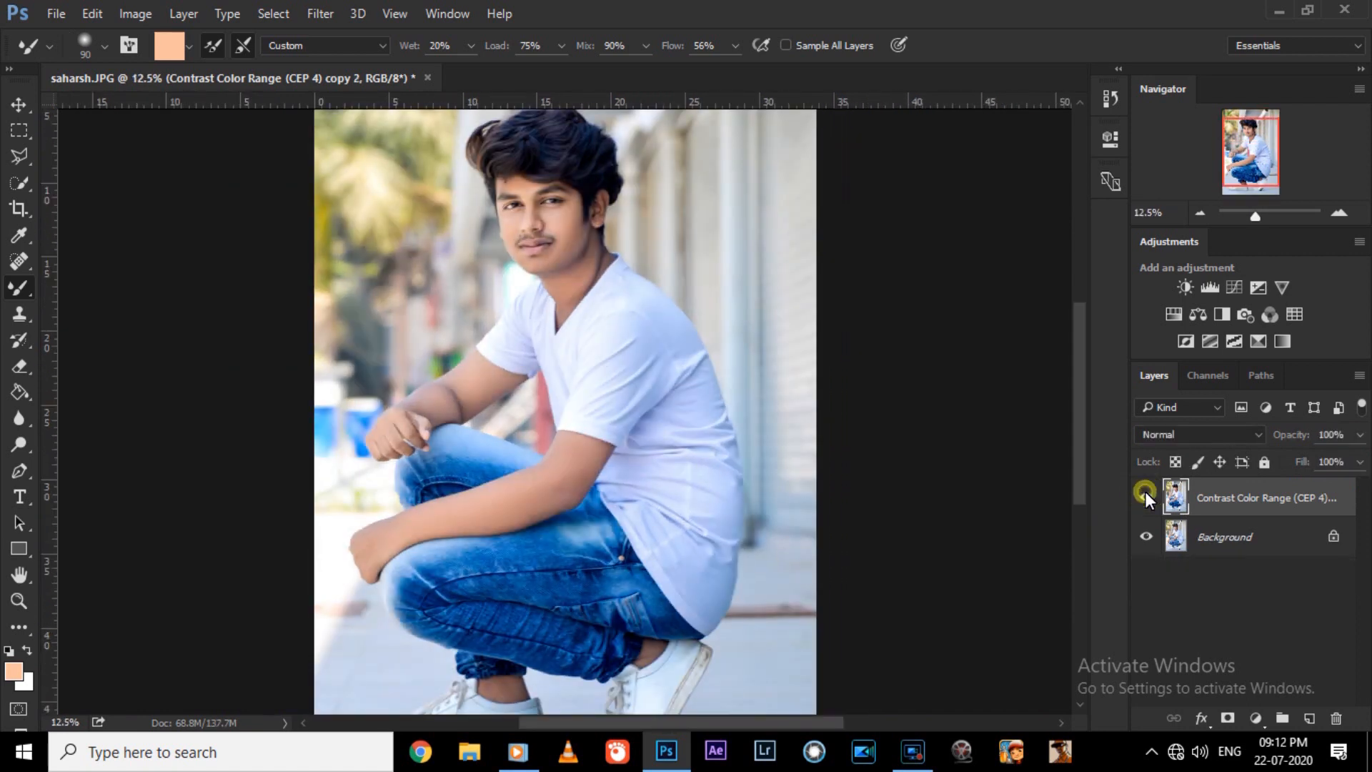
Apply the Color Efex Pro 4 Contrast Color Range filter with color contrast 11% and contrast 4%.
key("ctrl+0")
left_click(320, 13)
mouse_move(543, 512)
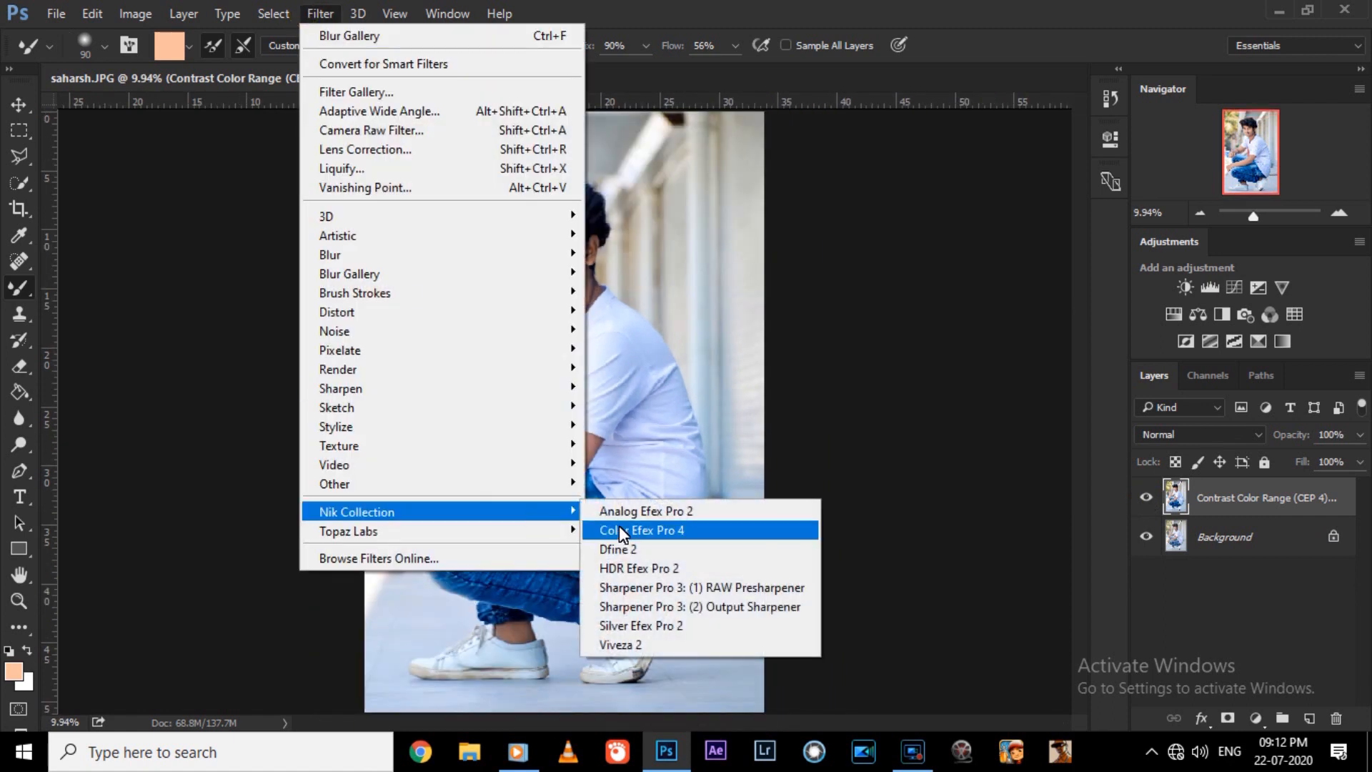
left_click(621, 528)
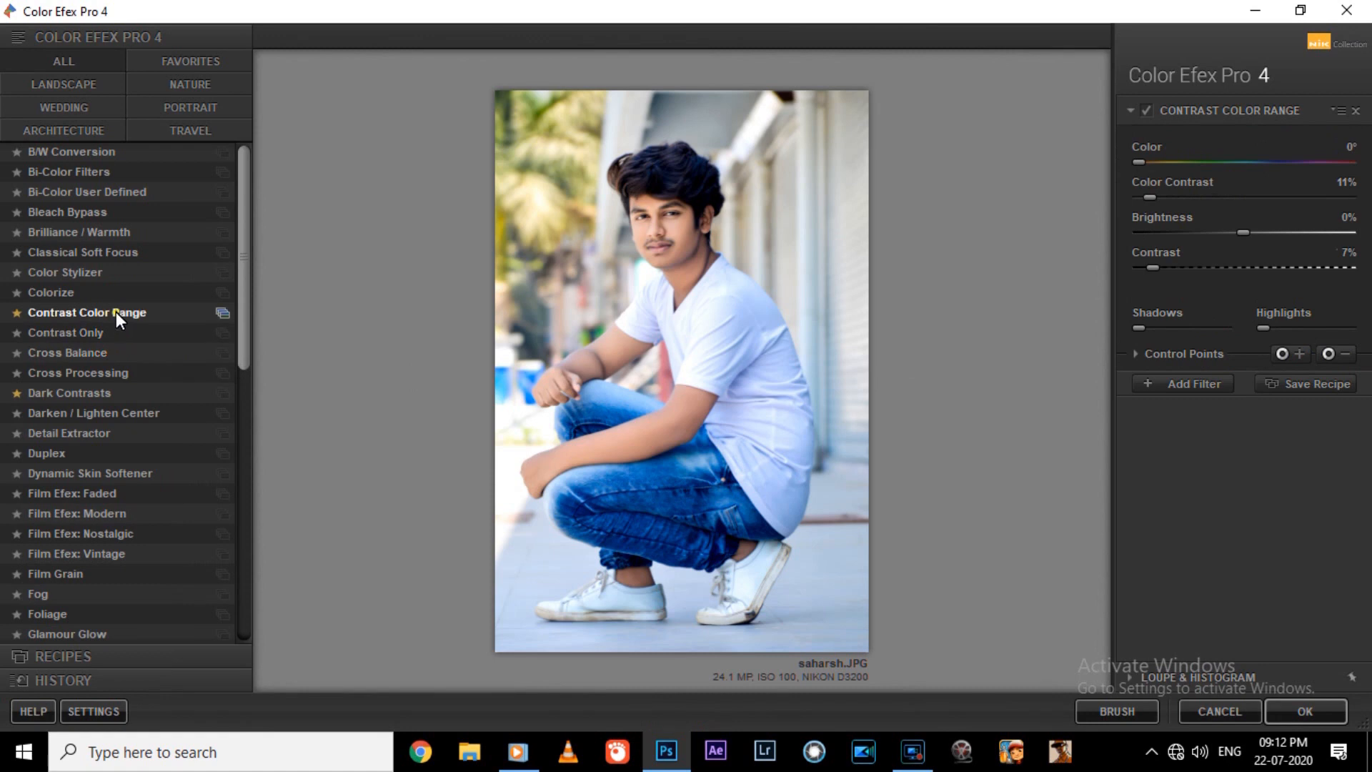
left_click(115, 312)
left_click(1149, 197)
left_click(1147, 266)
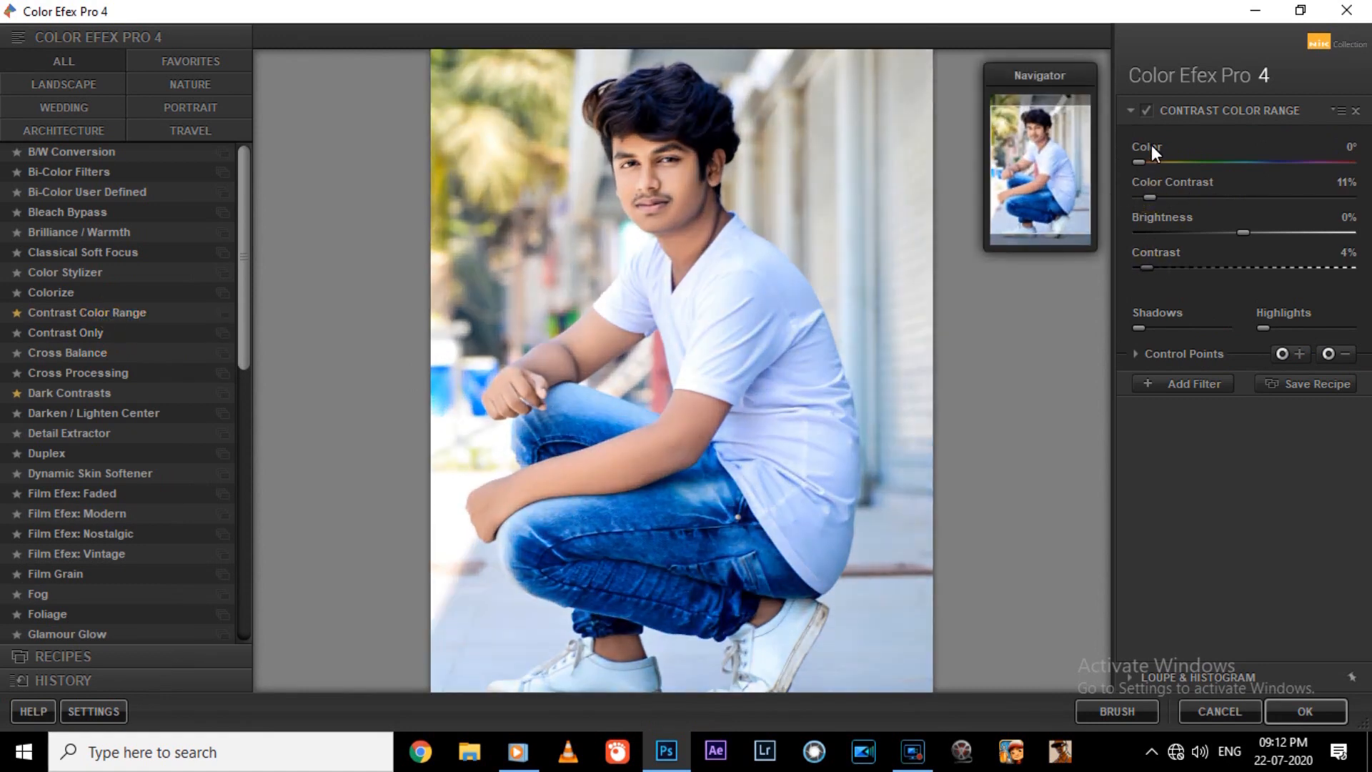
key("Return")
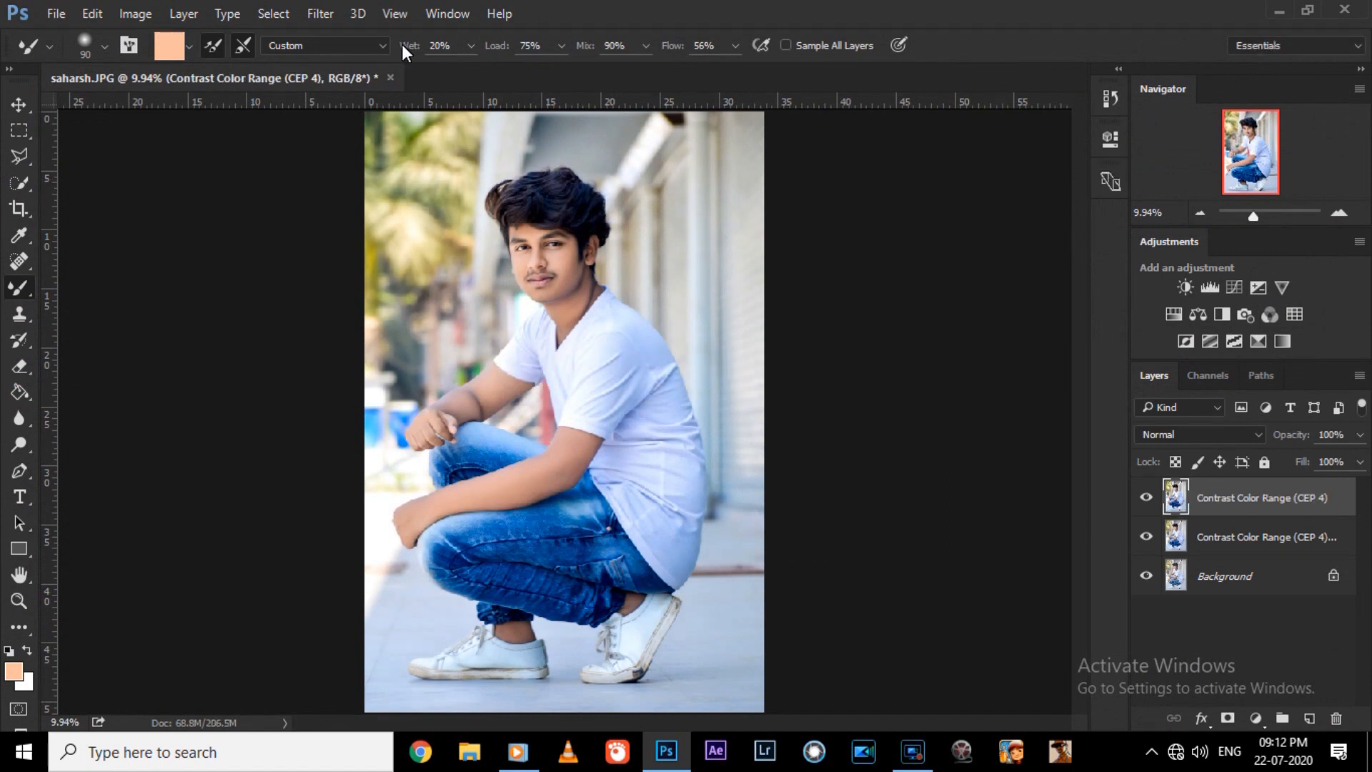
In the Camera Raw Filter, set Blacks +20, Whites -15, Highlights -7, Contrast +24, Shadows +6 and Clarity -2.
key("ctrl+plus")
left_click(329, 13)
left_click(352, 133)
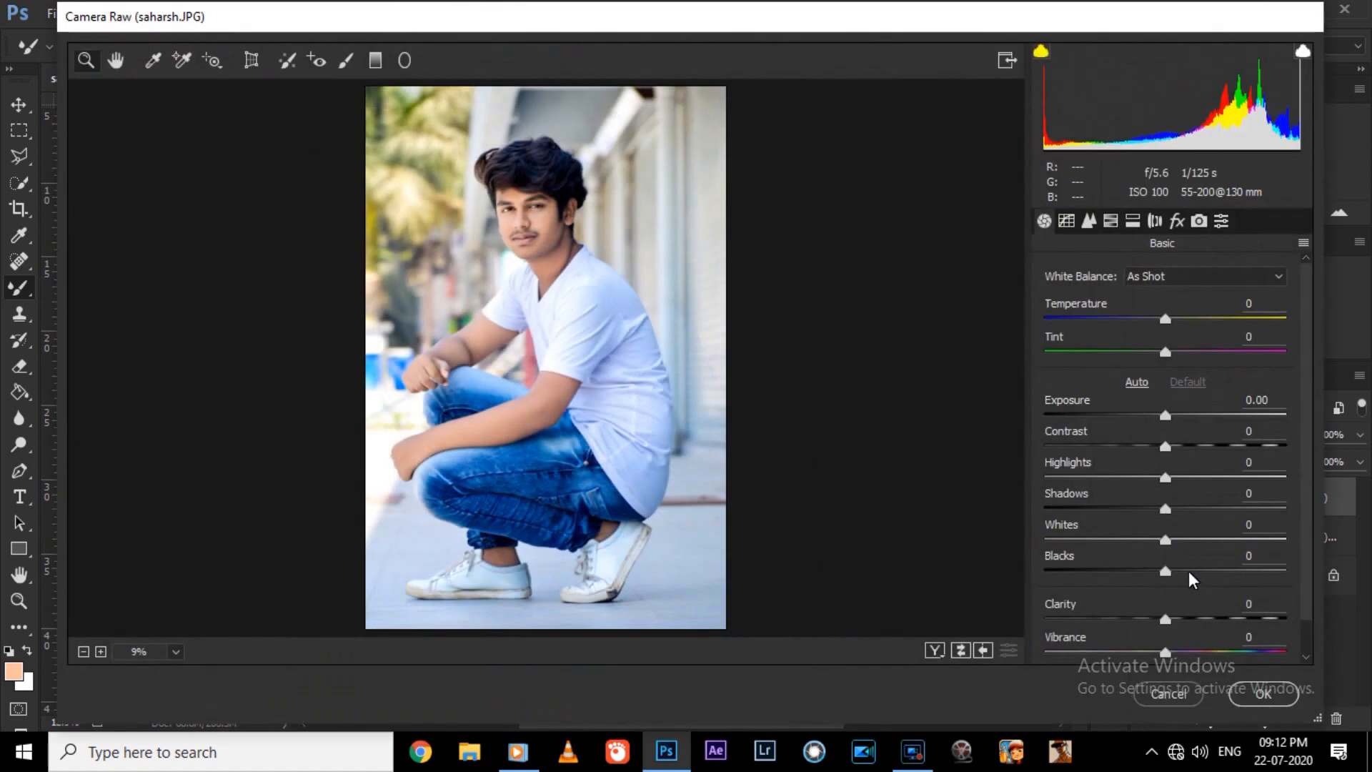
left_click(1190, 570)
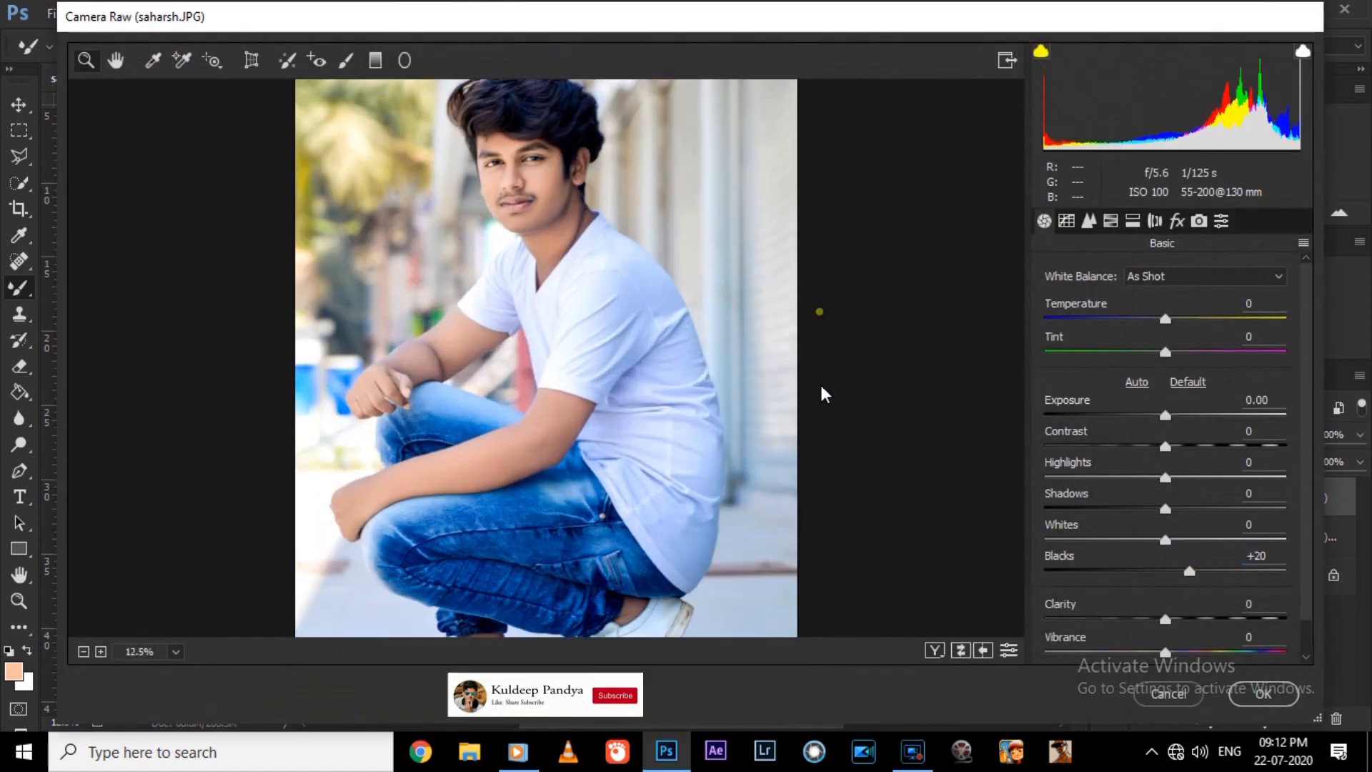
left_click(1145, 539)
left_click(1164, 476)
left_click(1158, 477)
left_click(1181, 445)
left_click(1194, 446)
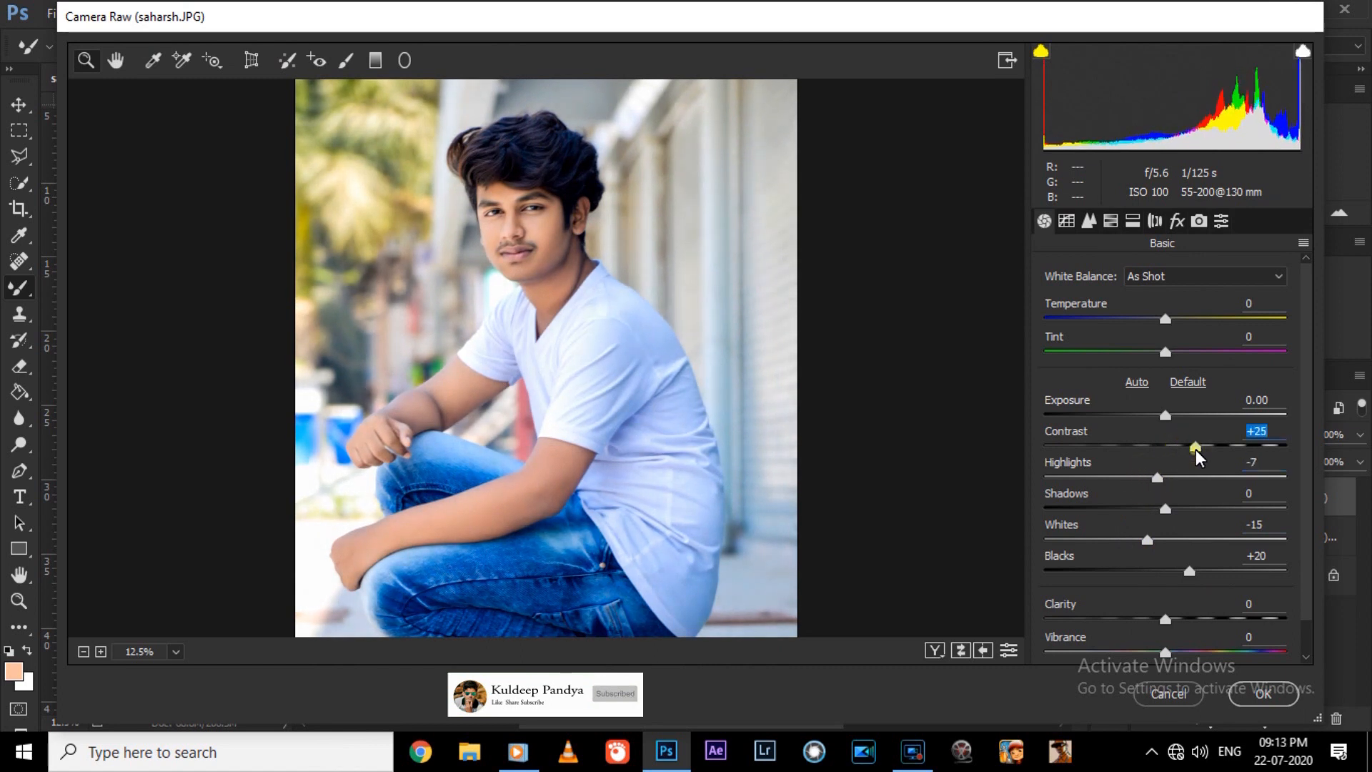
left_click(1172, 508)
left_click(1168, 619)
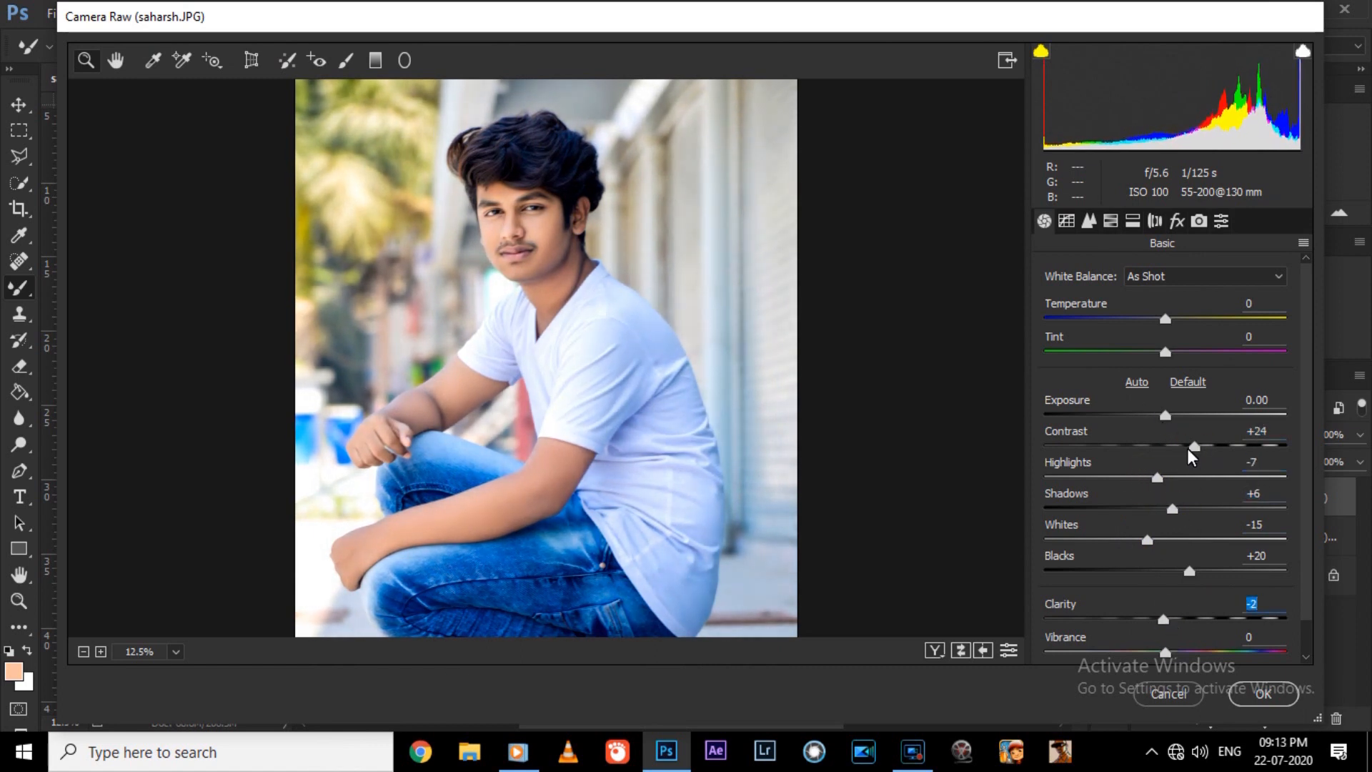
Try hue and saturation changes on the blues in HSL, settling on a Blues saturation of +4.
left_click(1088, 220)
left_click(1110, 220)
mouse_move(1171, 543)
left_mouse_down()
mouse_move(1145, 545)
mouse_move(1183, 544)
left_mouse_up()
left_click(1114, 304)
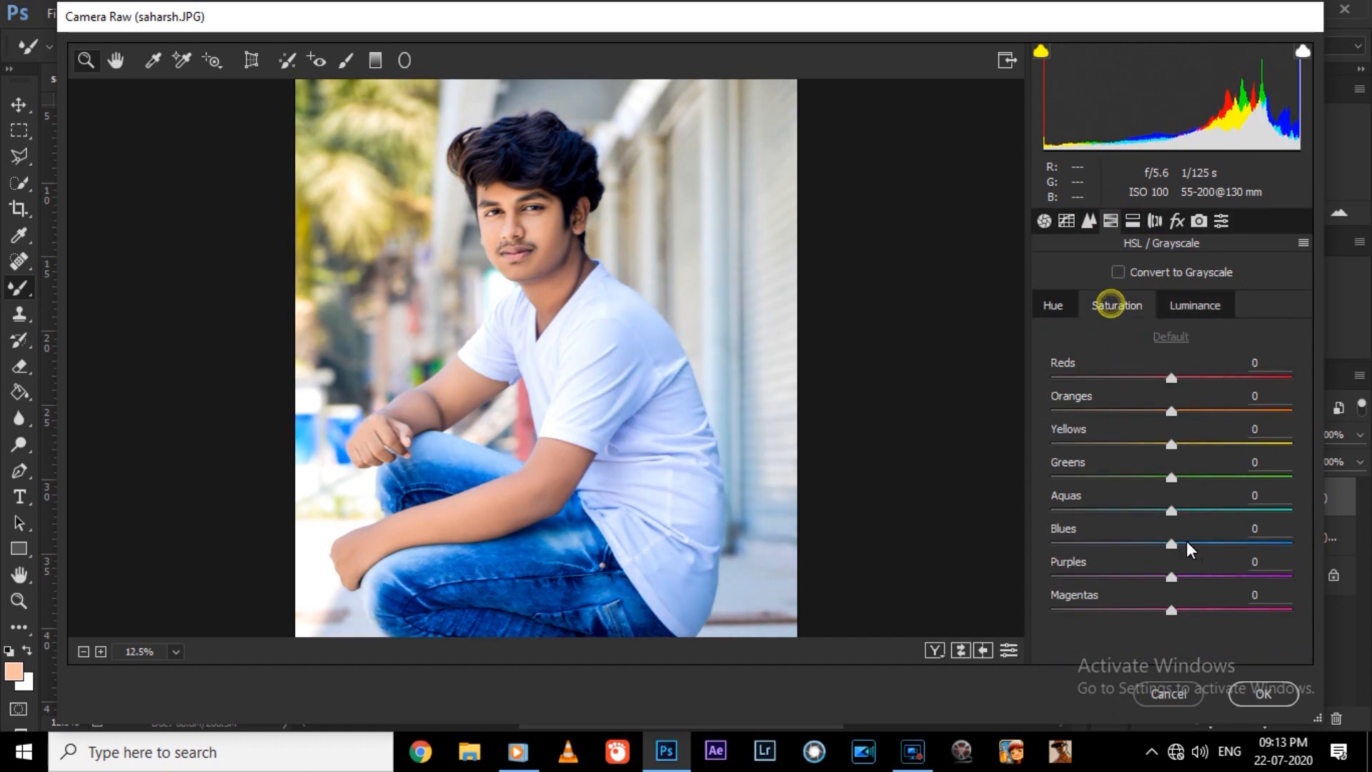
left_click_drag(1172, 545, 1144, 546)
left_click(1054, 305)
key("ctrl+z")
left_click(1117, 305)
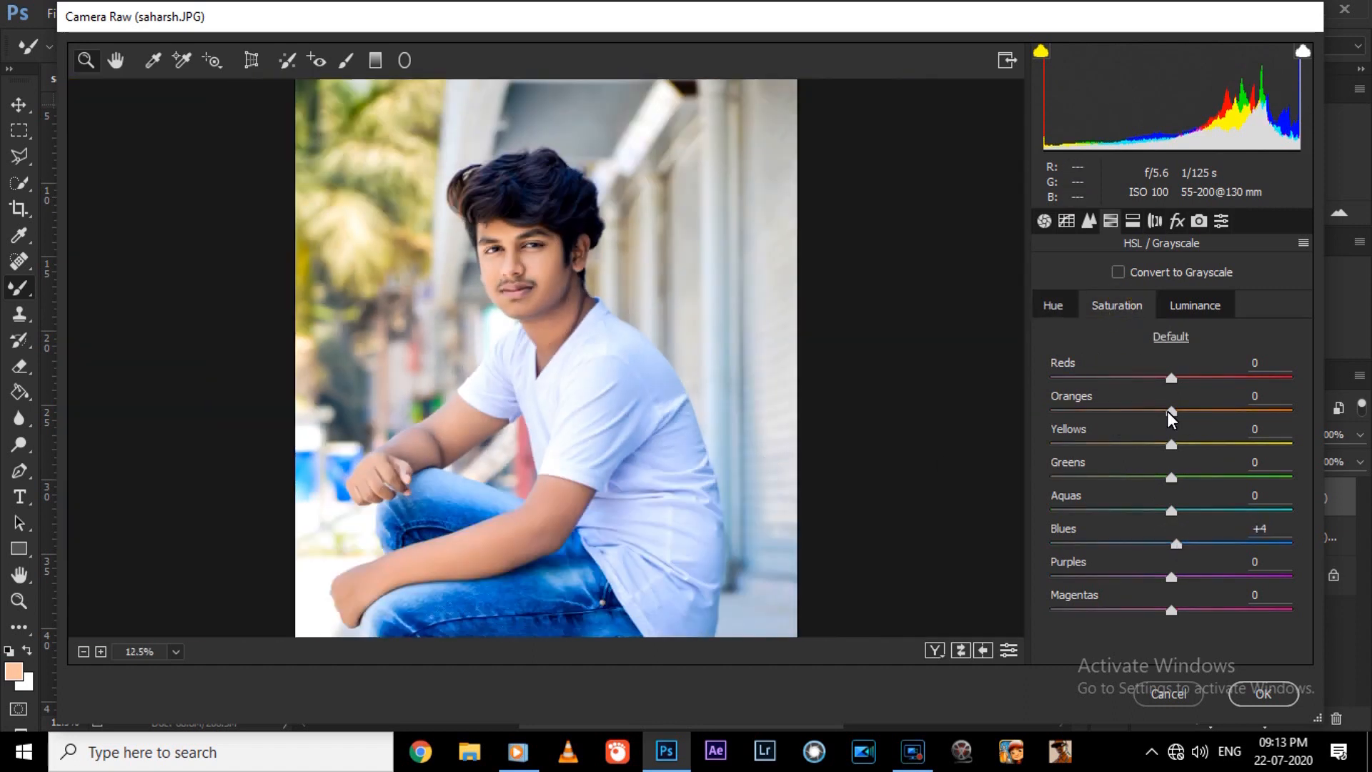
Set the Oranges and Blues luminance to +6 and apply the Camera Raw adjustments.
left_click_drag(1171, 412, 1182, 413)
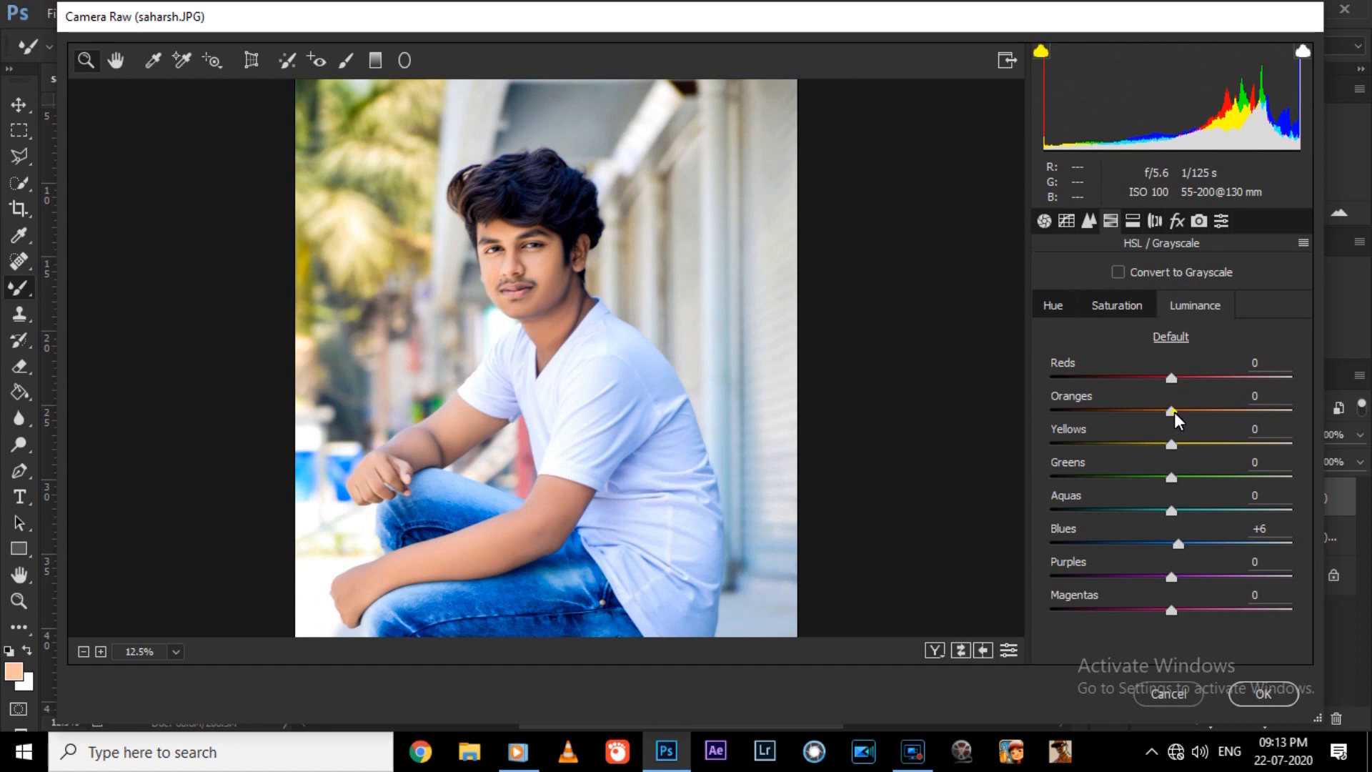
left_click_drag(1173, 411, 1187, 411)
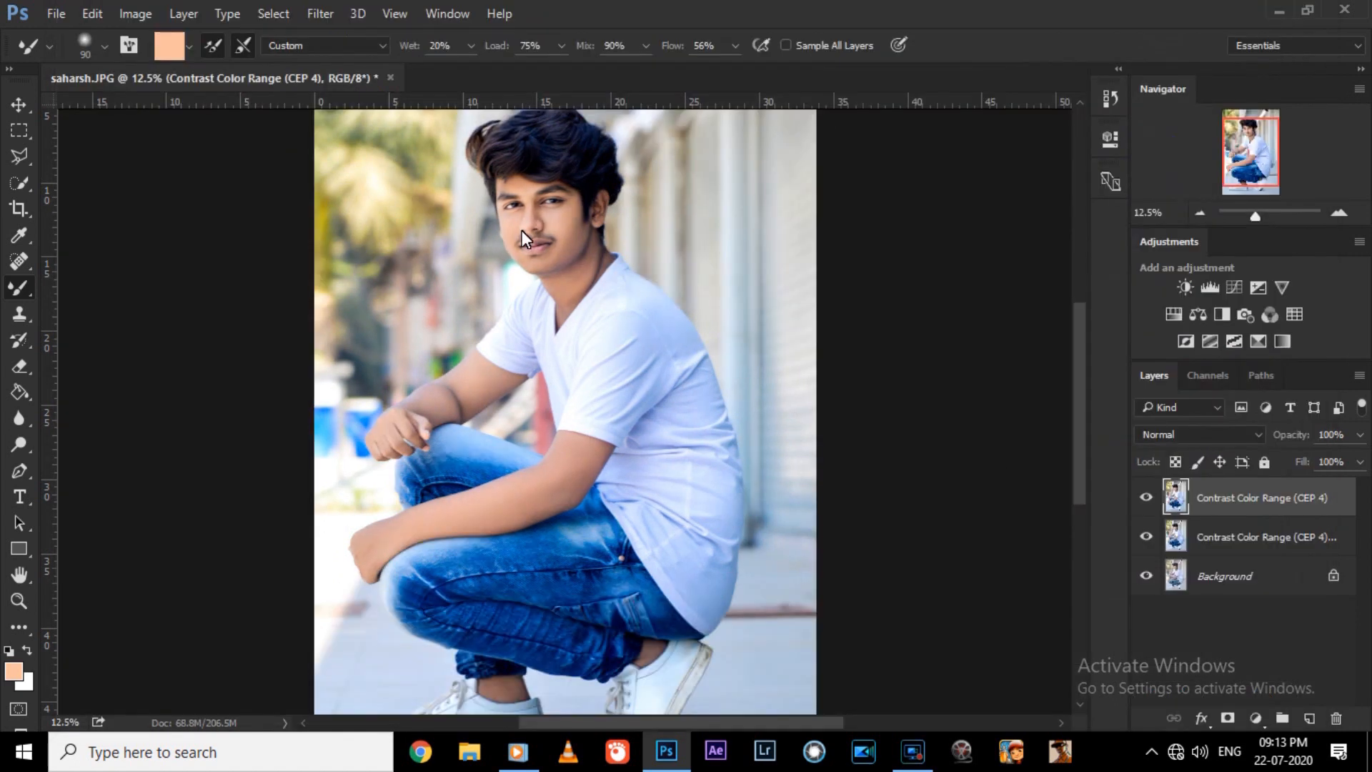
key("ctrl+0")
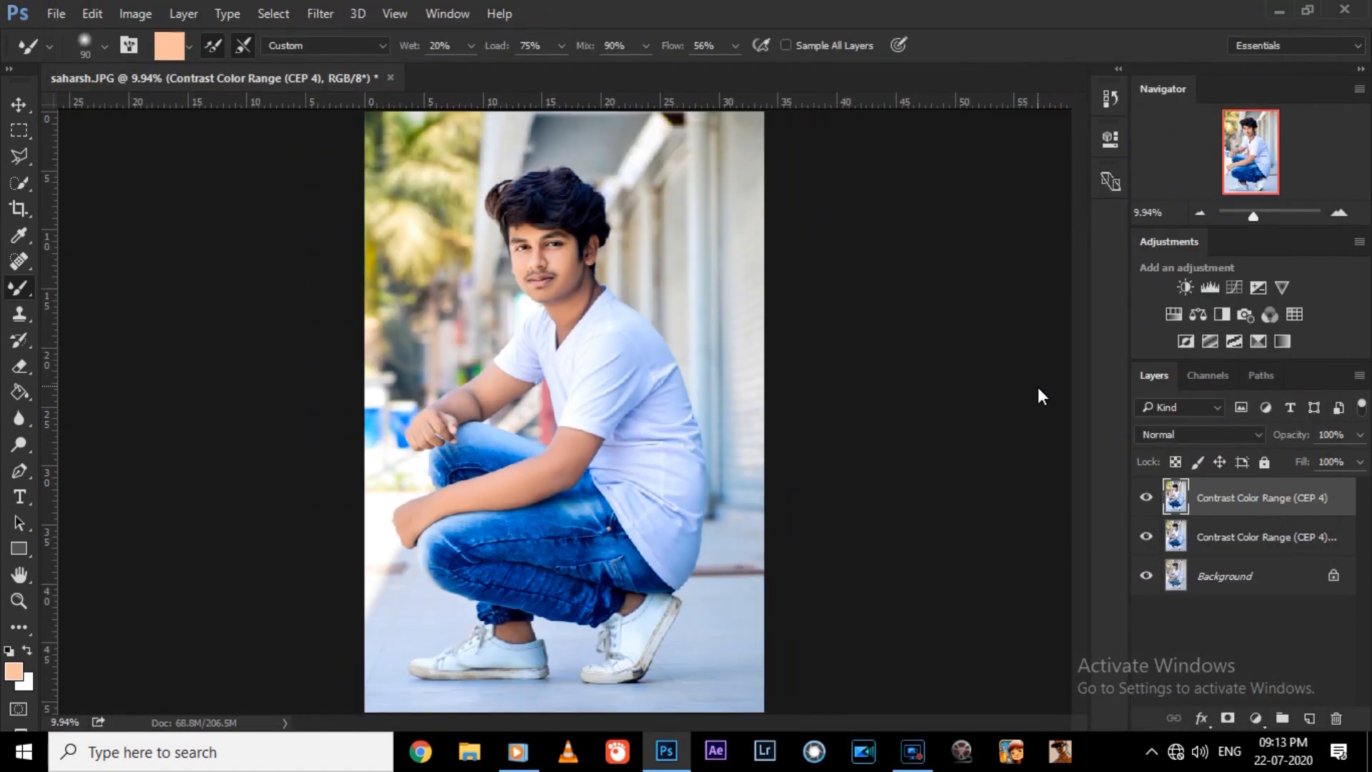
Merge the graded layer into the one beneath and open the result in Topaz Clarity.
key("ctrl+e")
left_click(320, 14)
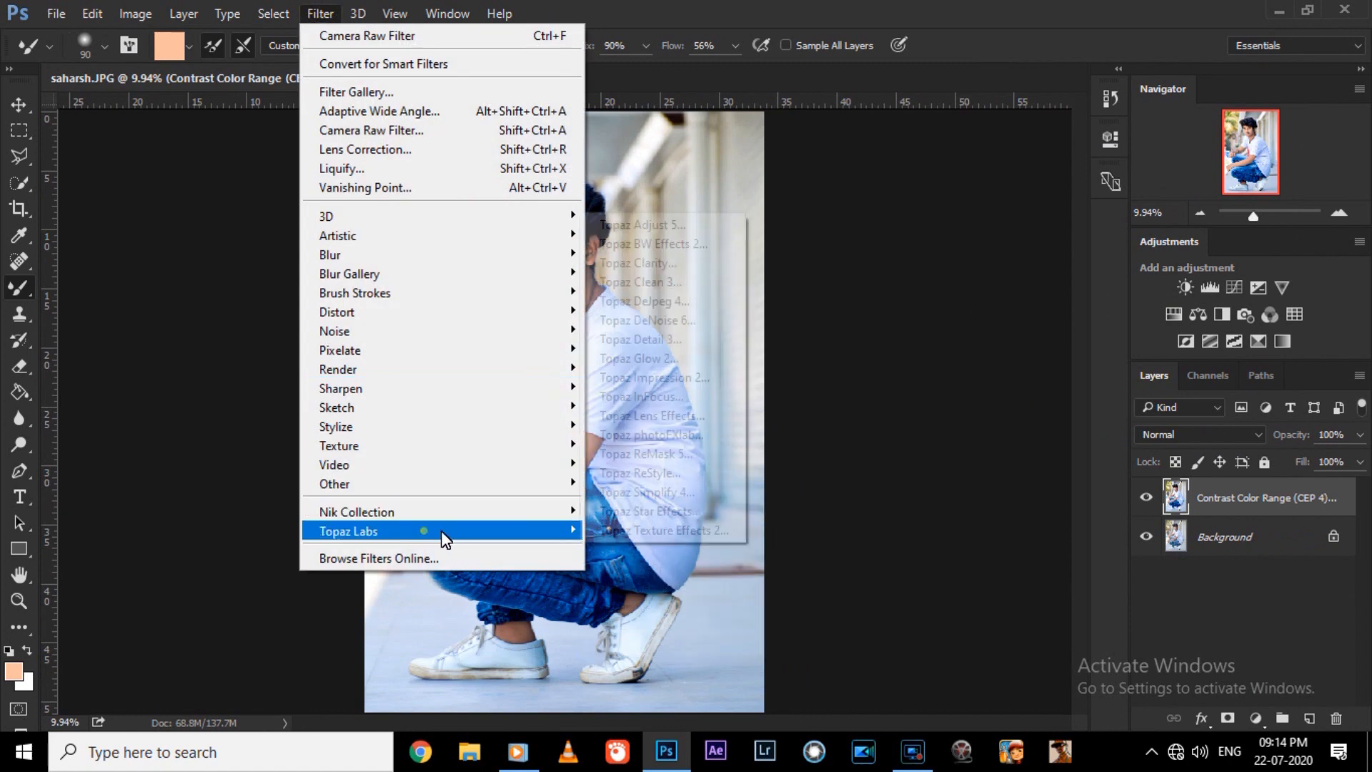
mouse_move(441, 530)
left_click(645, 262)
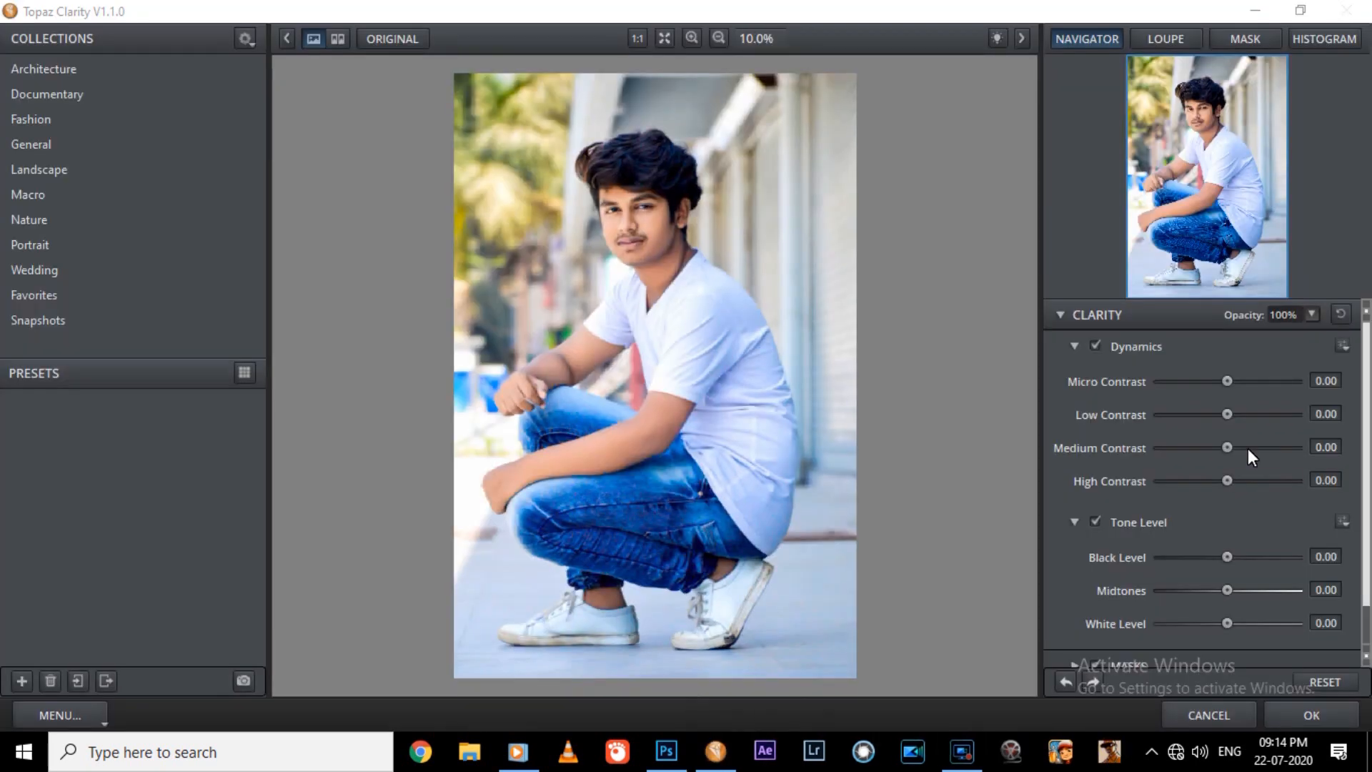
Set Micro, Low, Medium and High Contrast to 0.10 each and Black Level to 0.30.
left_click(1329, 380)
left_click(1332, 412)
left_click(1330, 451)
left_click(1331, 479)
scroll(1330, 480, "up", 1)
left_click(1327, 554)
scroll(1327, 554, "up", 3)
Raise Micro, Low, Medium and High Contrast to 0.15 each and Black Level to 0.40.
scroll(1306, 463, "up", 1)
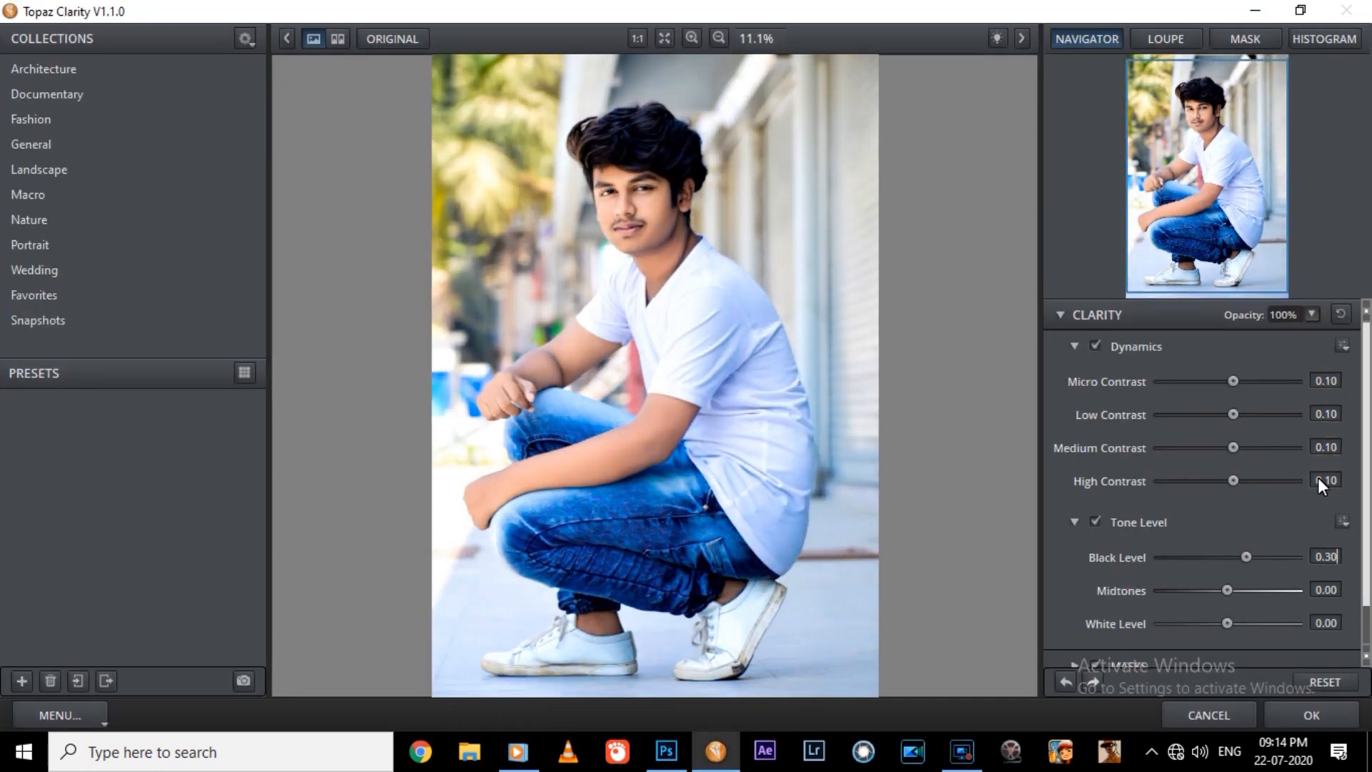
scroll(1340, 383, "up", 1)
scroll(1337, 414, "up", 1)
left_click(1336, 447)
scroll(1340, 449, "up", 1)
Set the Black Level to 0.50 in the tone settings after trying 0.30.
scroll(1336, 481, "up", 1)
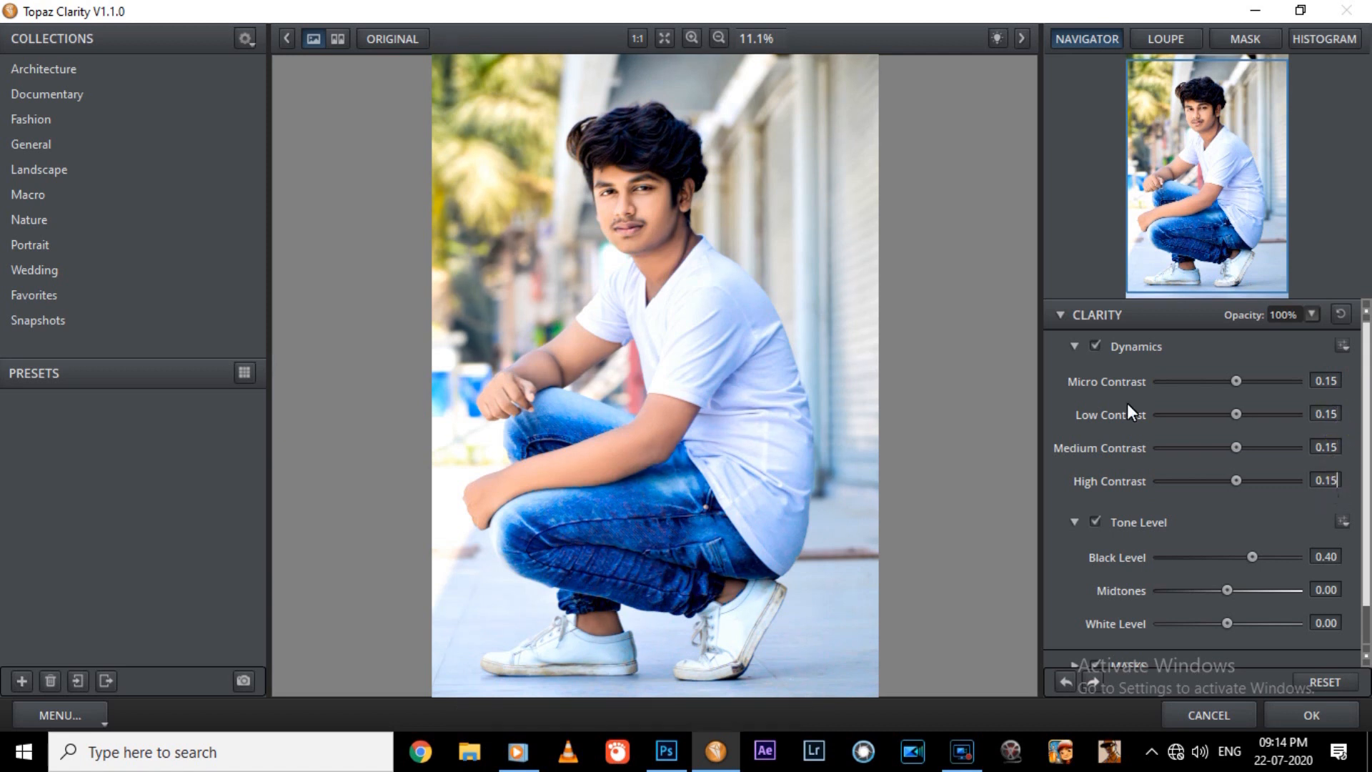
scroll(717, 269, "up", 1)
left_click(1331, 558)
Switch from the Clarity settings to the HSL filter and raise the Orange luminance to 0.11.
scroll(1329, 559, "up", 2)
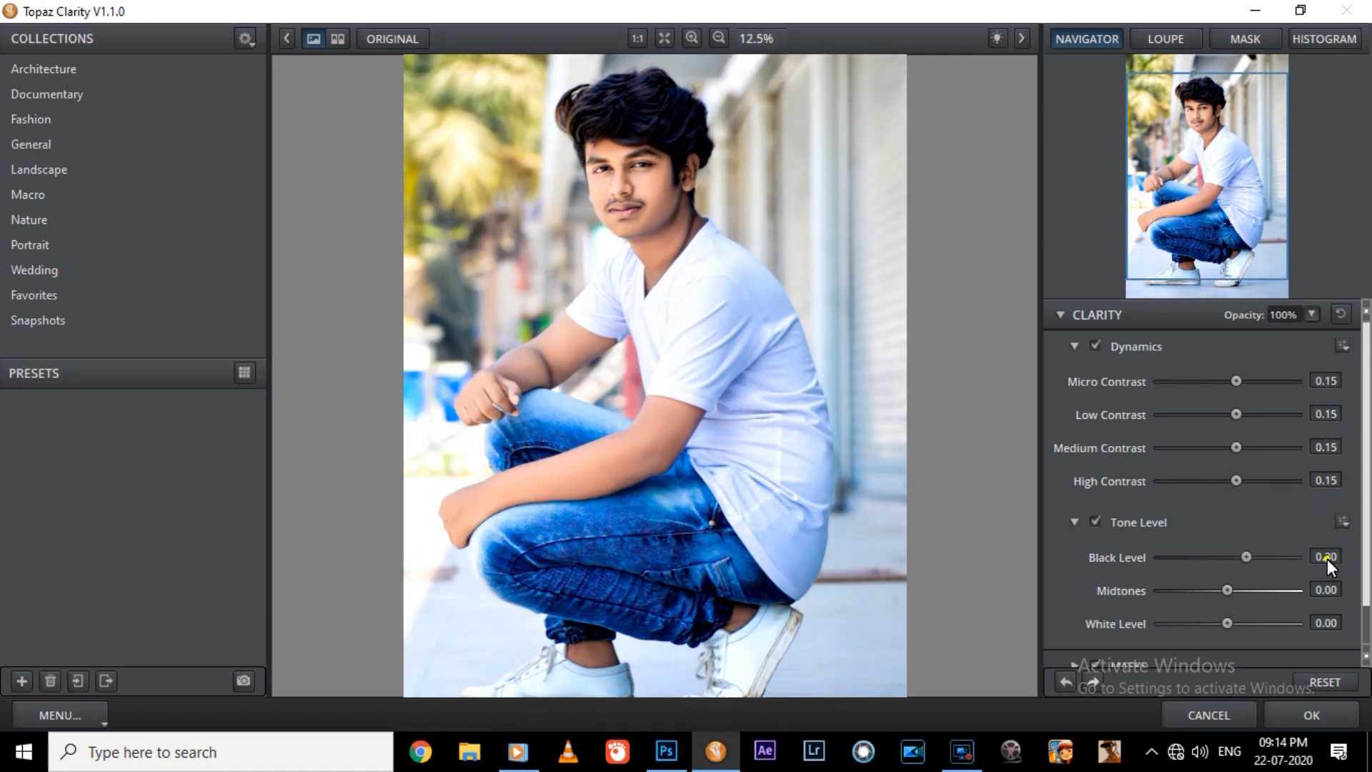
left_click(1336, 559)
scroll(1336, 559, "down", 1)
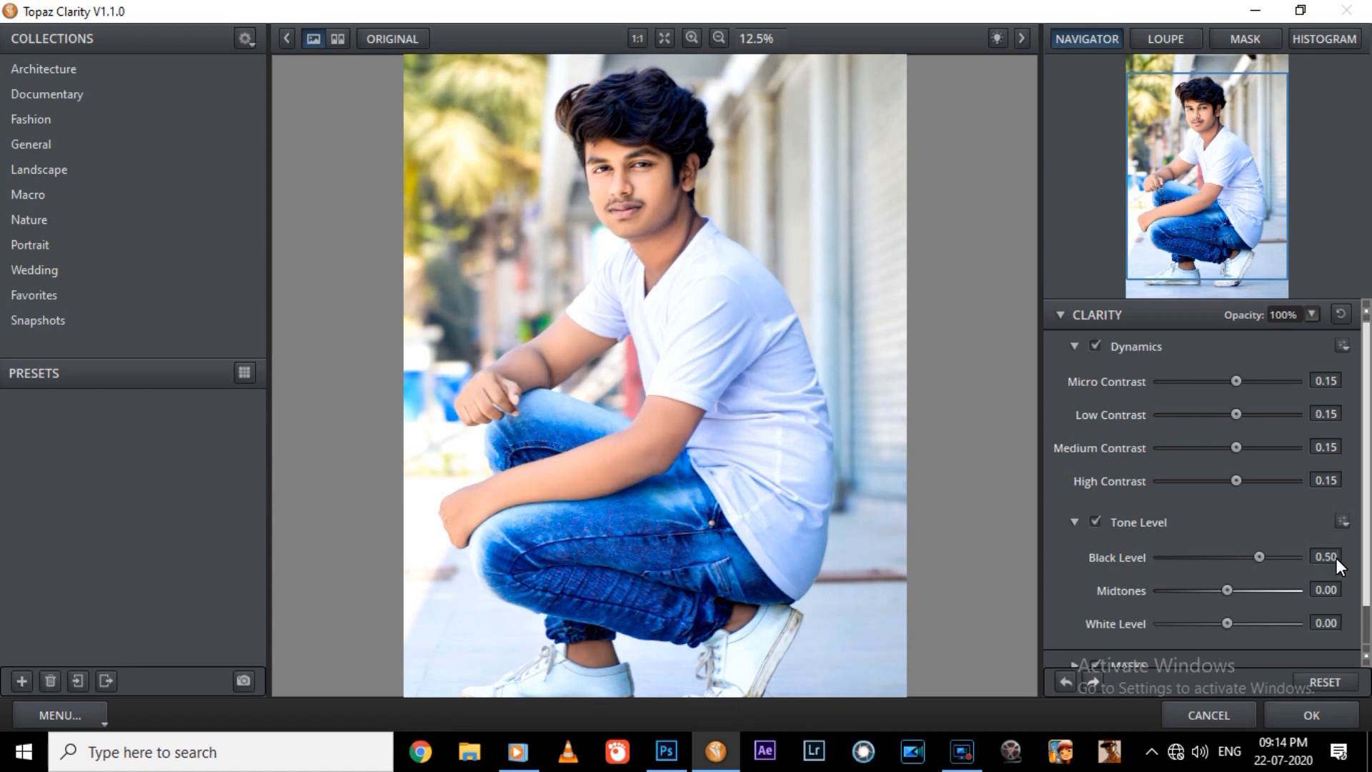
scroll(1336, 559, "down", 2)
scroll(1337, 559, "up", 1)
left_click(1061, 315)
left_click(1057, 343)
left_click(1077, 376)
left_click(1221, 409)
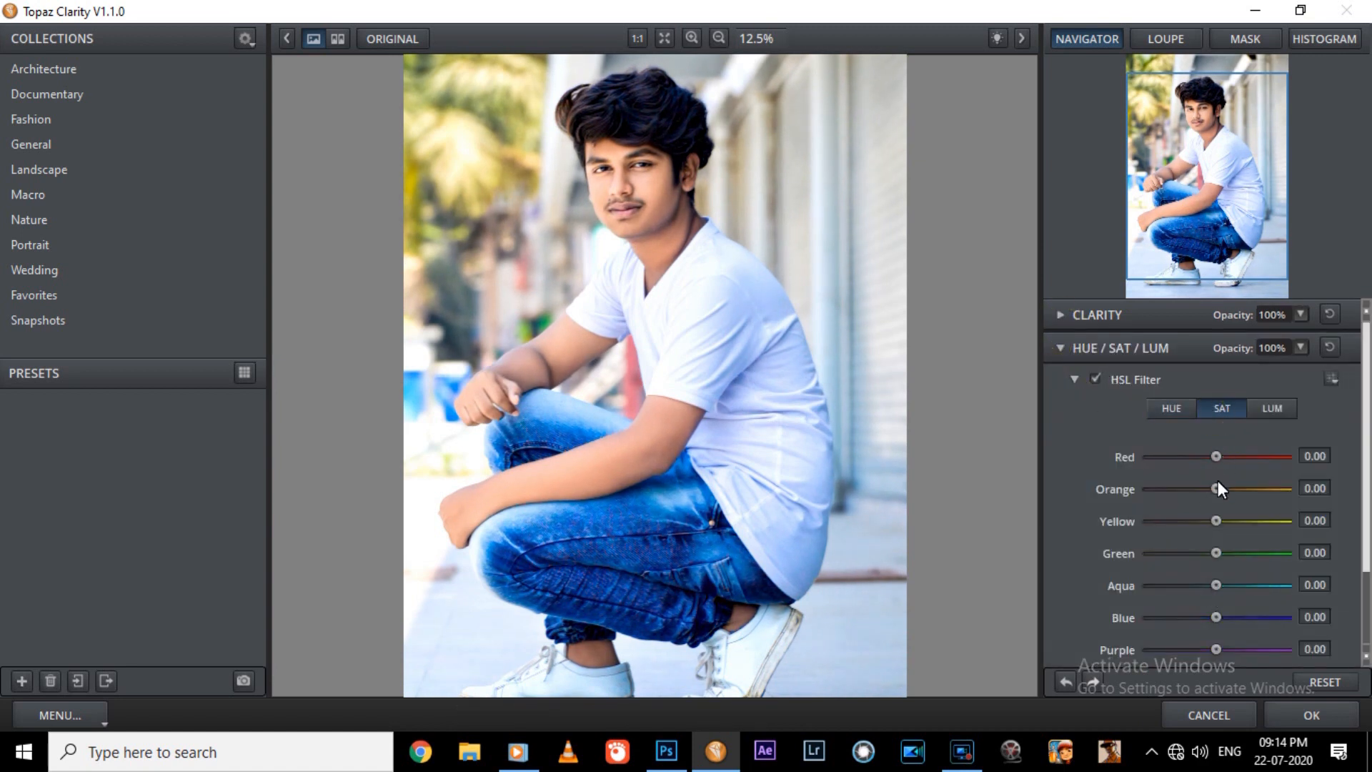
left_click(1267, 410)
left_click_drag(1219, 487, 1223, 487)
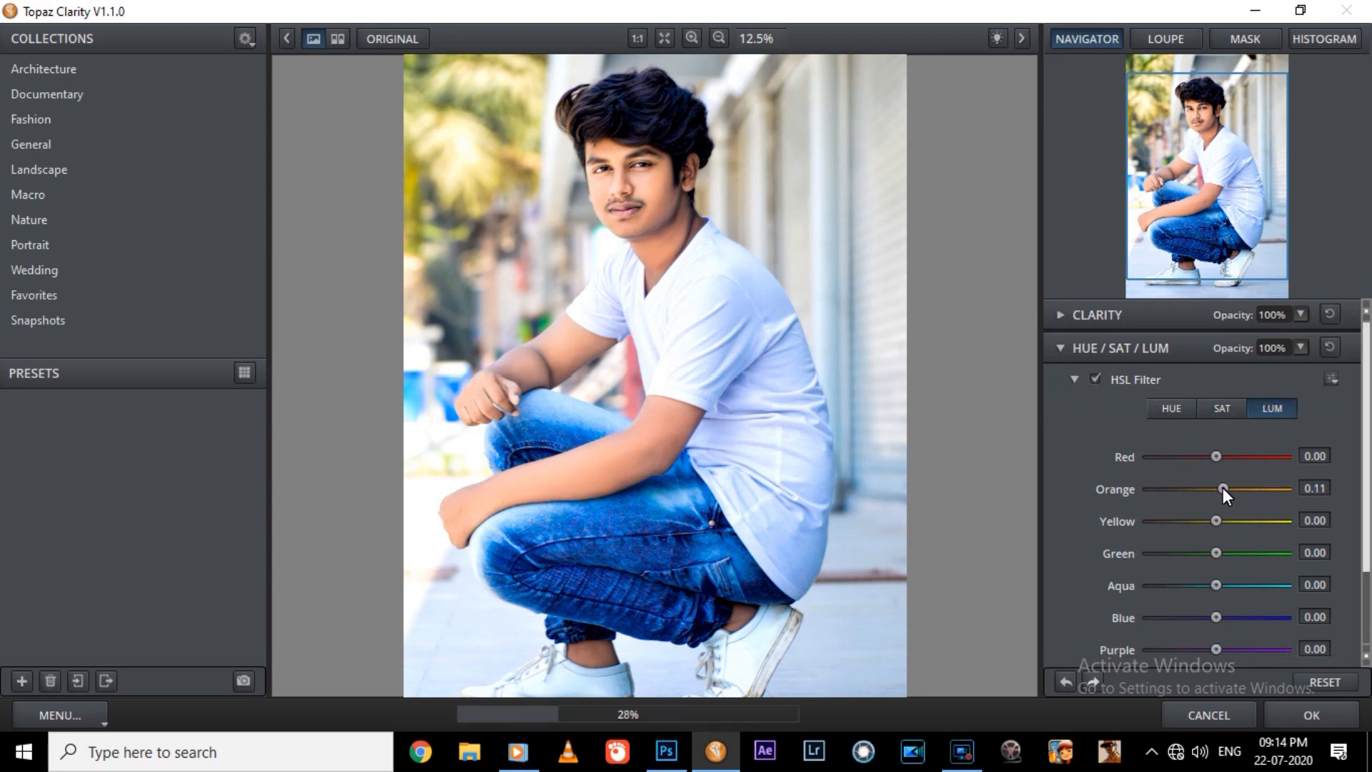
Set the Orange and Yellow saturation to 0.03 each and return a trial Blue saturation change to 0.00.
left_click(1223, 409)
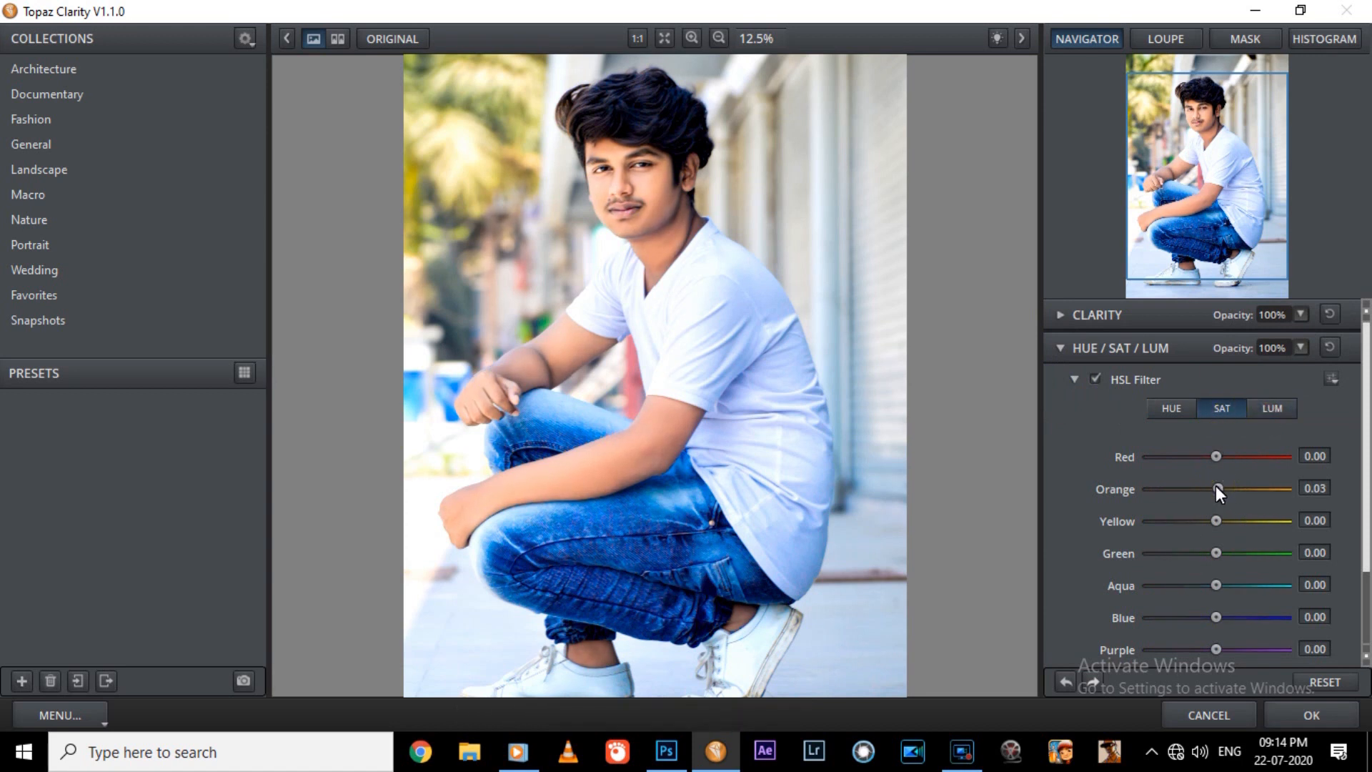
left_click_drag(1218, 616, 1224, 616)
double_click(1319, 616)
left_click_drag(1216, 524, 1218, 518)
Lower the Hue/Sat/Lum opacity to 78% and the Clarity opacity to 73%, and apply the filter.
left_click(1301, 349)
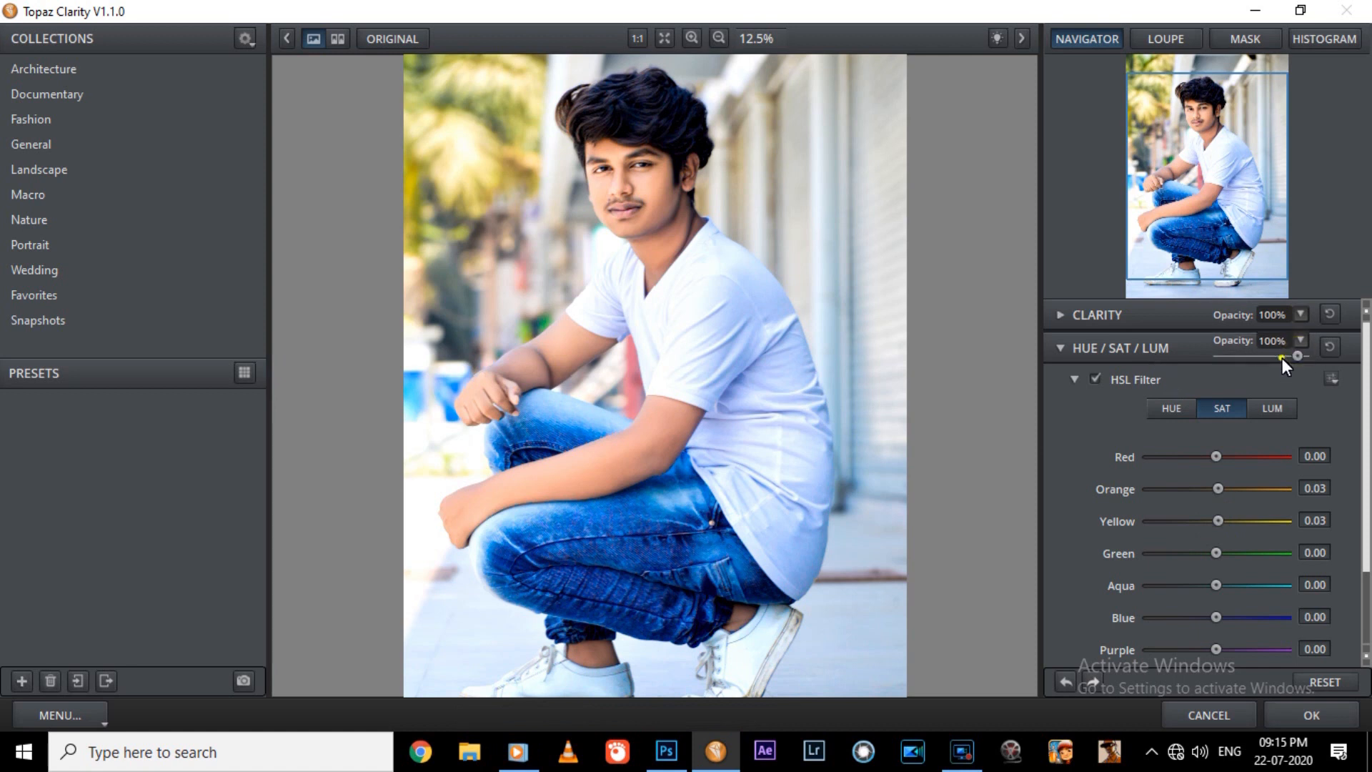
left_click_drag(1284, 334, 1276, 324)
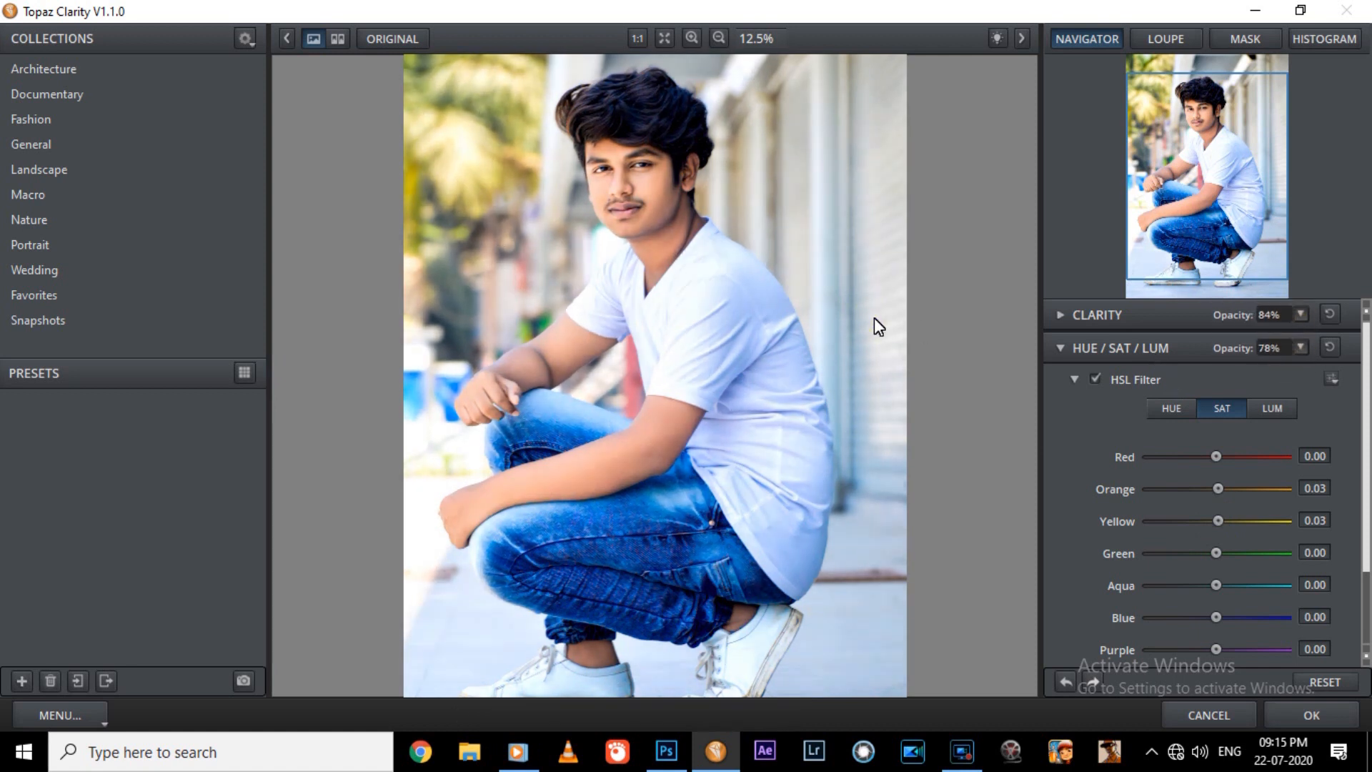
left_click(1274, 325)
left_click(1124, 318)
left_click(1299, 314)
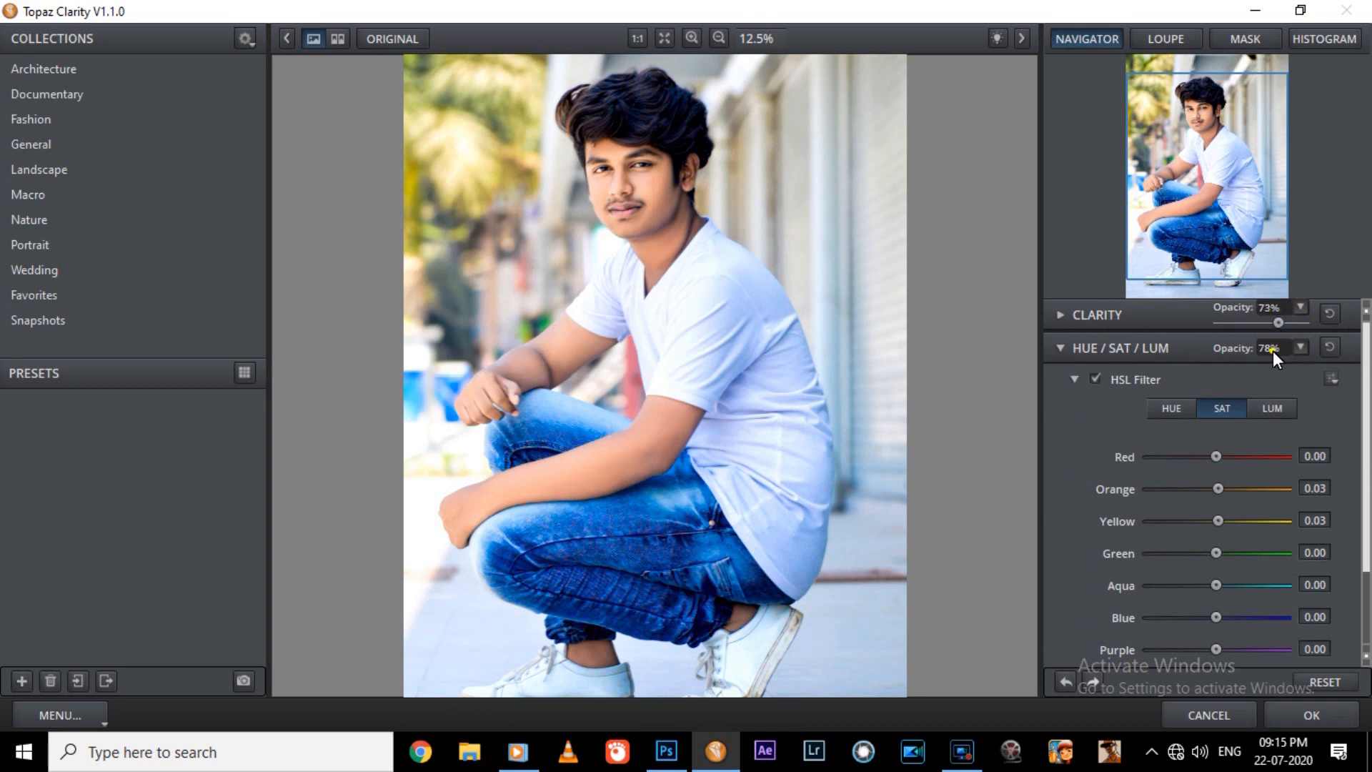
left_click(1327, 716)
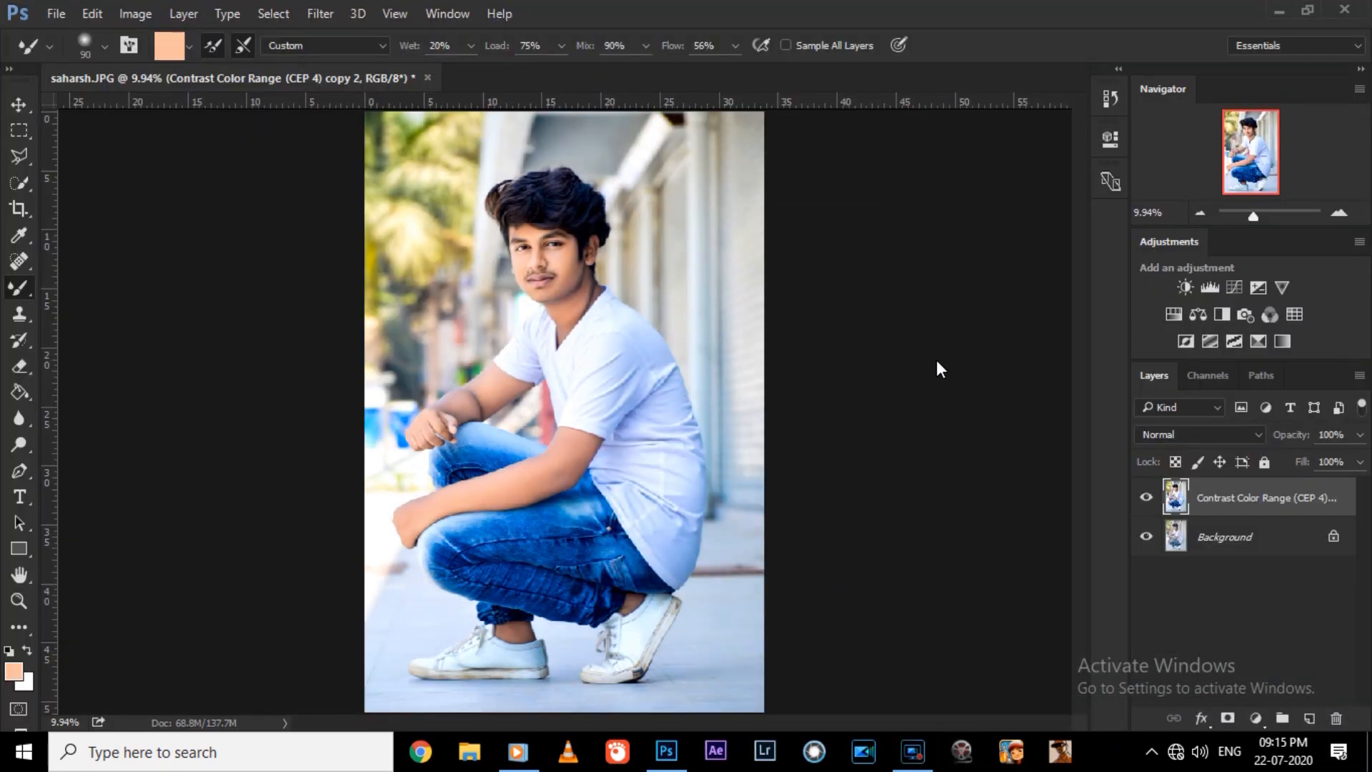
Compare the graded layer with the original by hiding and showing it, and duplicate the graded layer.
key("ctrl+plus")
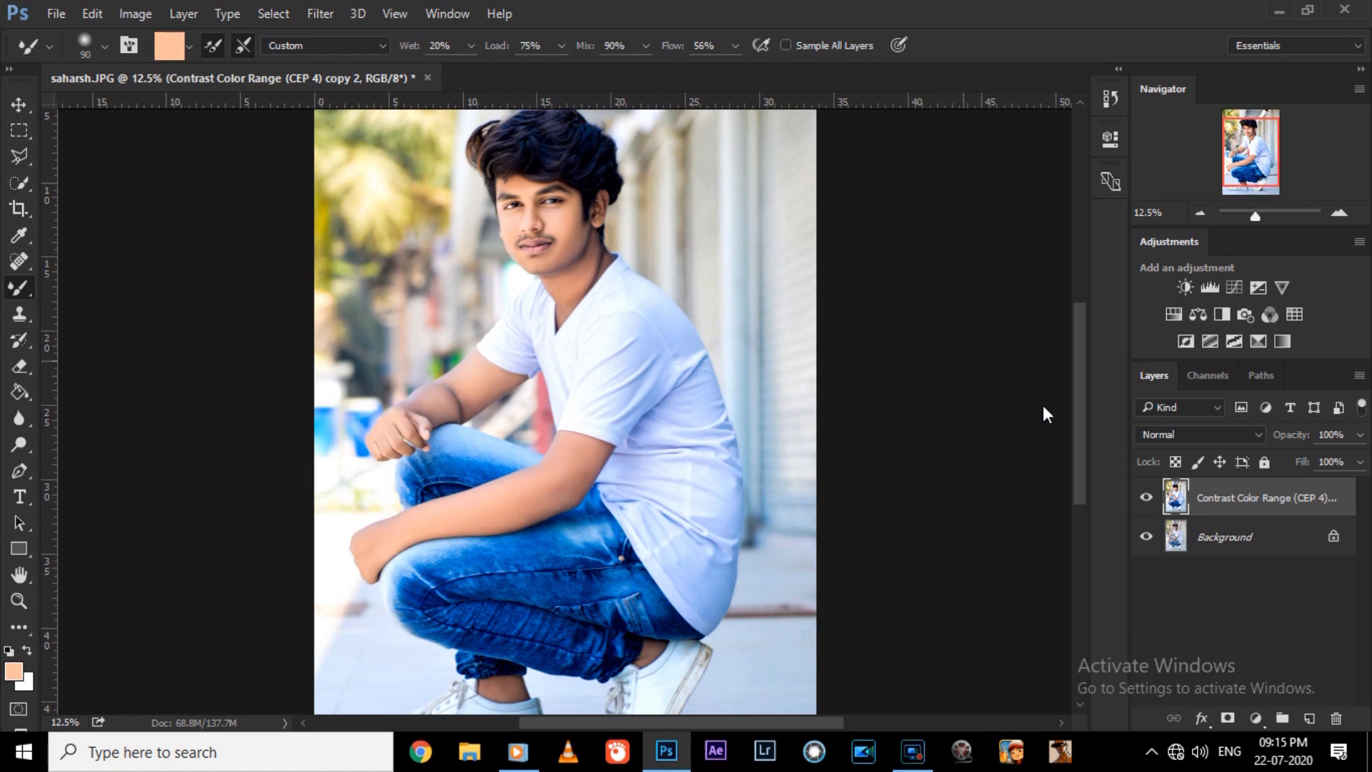
left_click(1147, 497)
left_click(1147, 497)
key("ctrl+0")
key("ctrl+minus")
key("ctrl+plus")
right_click(1245, 509)
left_click(936, 193)
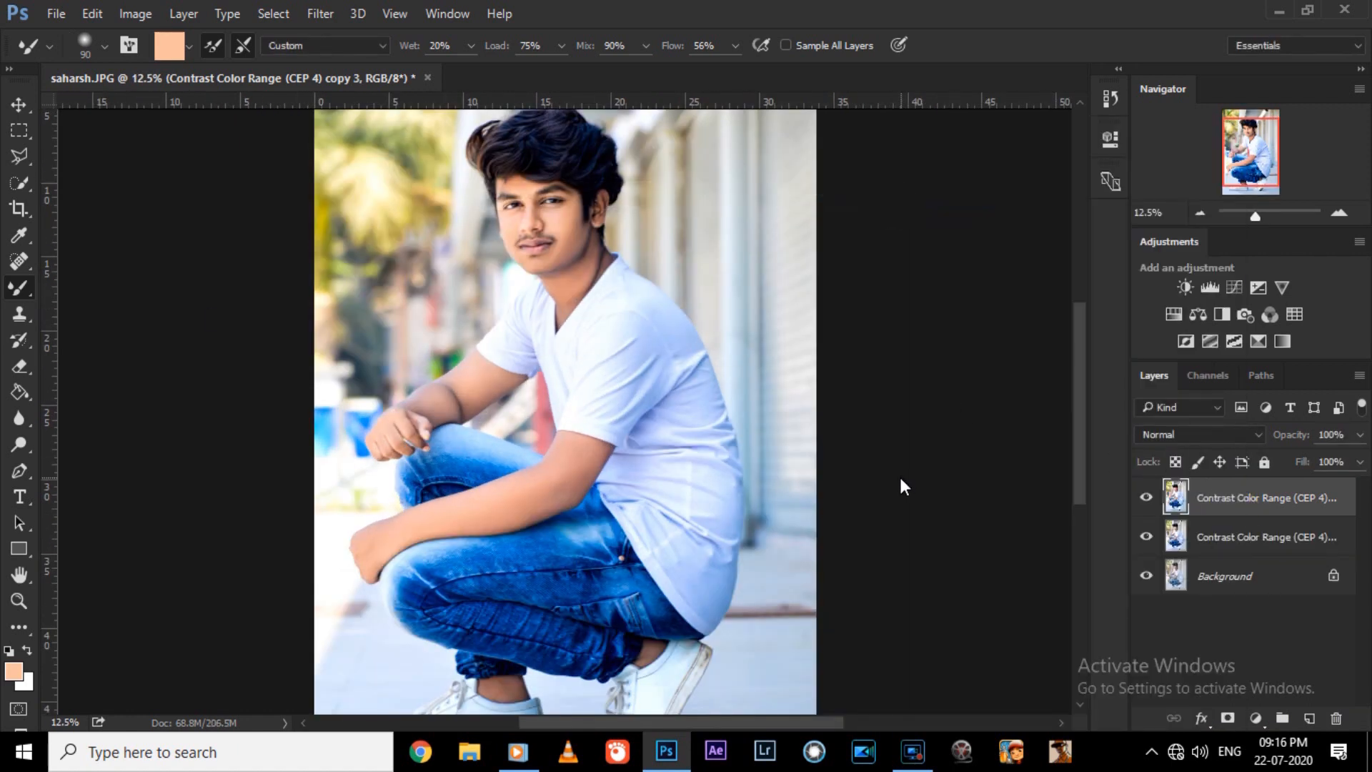
Examine the portrait up close and as a whole, comparing it with the top layer hidden and shown.
key("ctrl+minus")
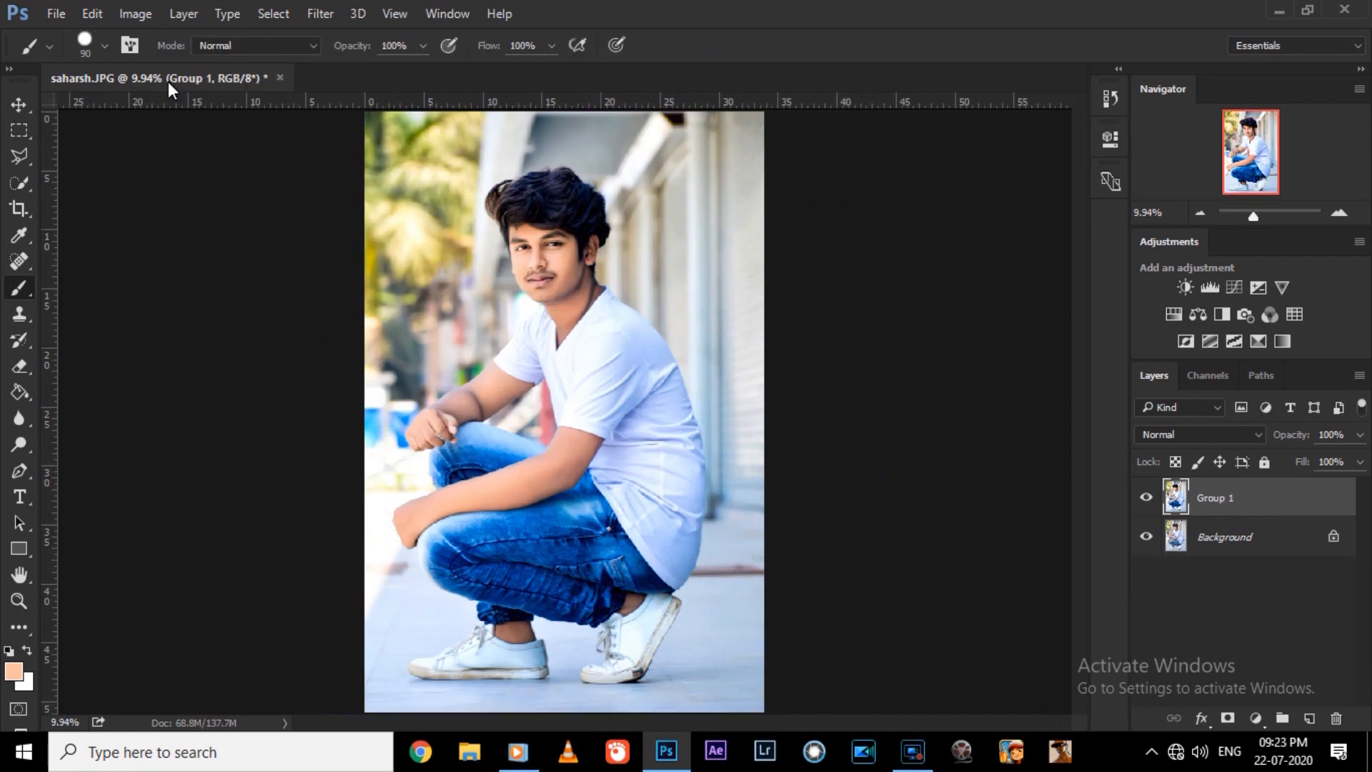
key("ctrl+plus")
key("ctrl+plus")
left_click_drag(1076, 455, 1069, 476)
key("ctrl+plus")
key("ctrl+plus")
key("ctrl+plus")
key("ctrl+plus")
left_click(1141, 497)
left_click(1141, 498)
key("ctrl+0")
key("ctrl+plus")
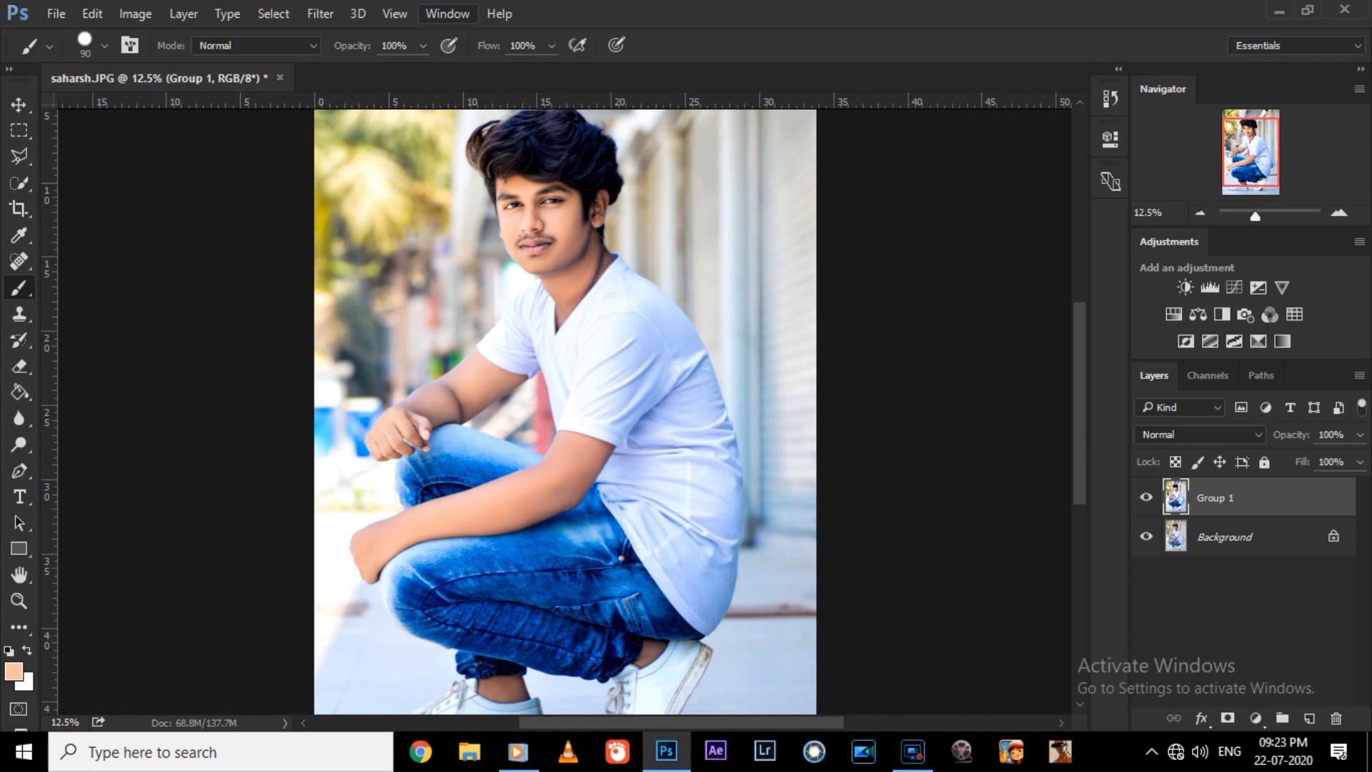
Duplicate the Group 1 layer and open the copy in the Camera Raw filter.
key("ctrl+j")
left_click(323, 11)
left_click(366, 137)
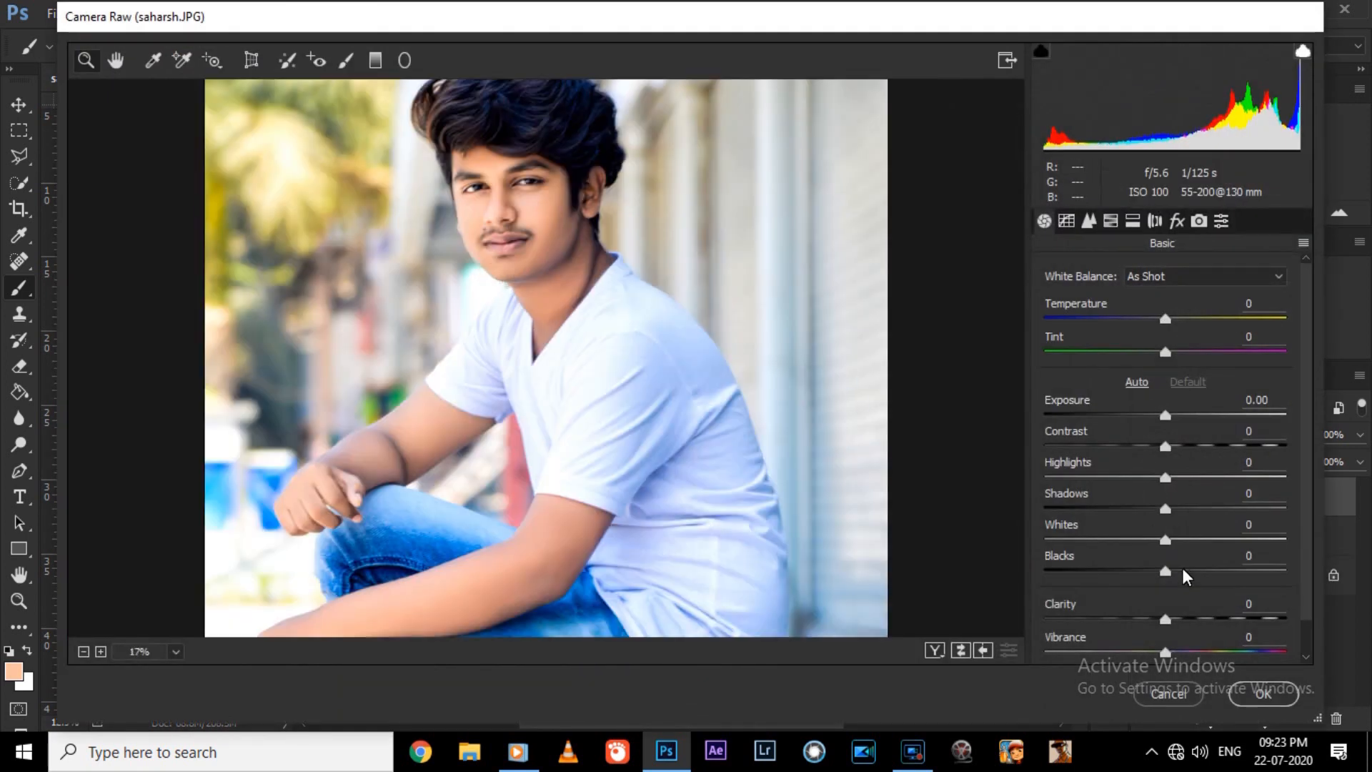
Raise the Blacks, Contrast, Clarity and Vibrance slightly in the basic adjustments.
left_click_drag(1166, 571, 1183, 571)
left_click_drag(1165, 445, 1180, 446)
left_click_drag(1166, 618, 1186, 652)
Set the HSL saturation to +16 for Yellows, +8 for Greens and +12 for Blues.
left_click(1111, 220)
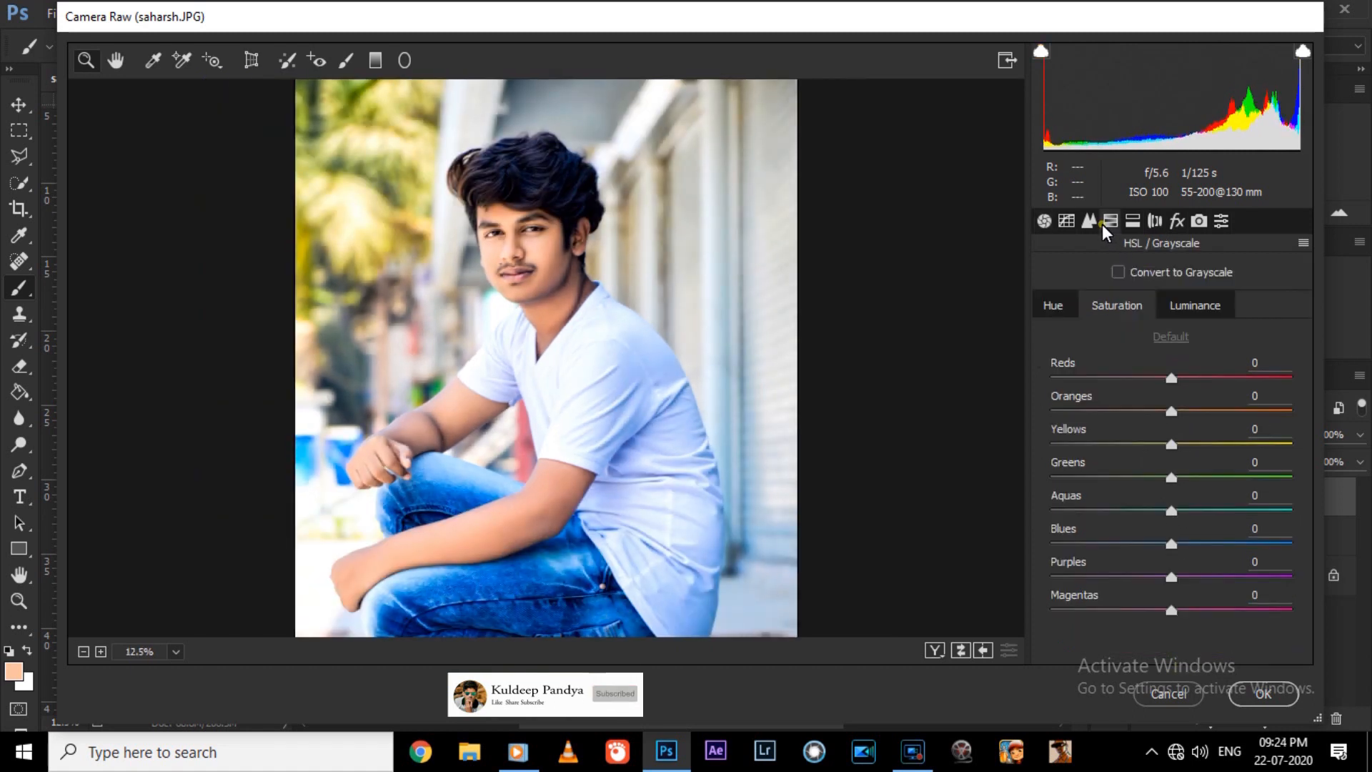
left_click_drag(1171, 544, 1185, 543)
left_click(1190, 444)
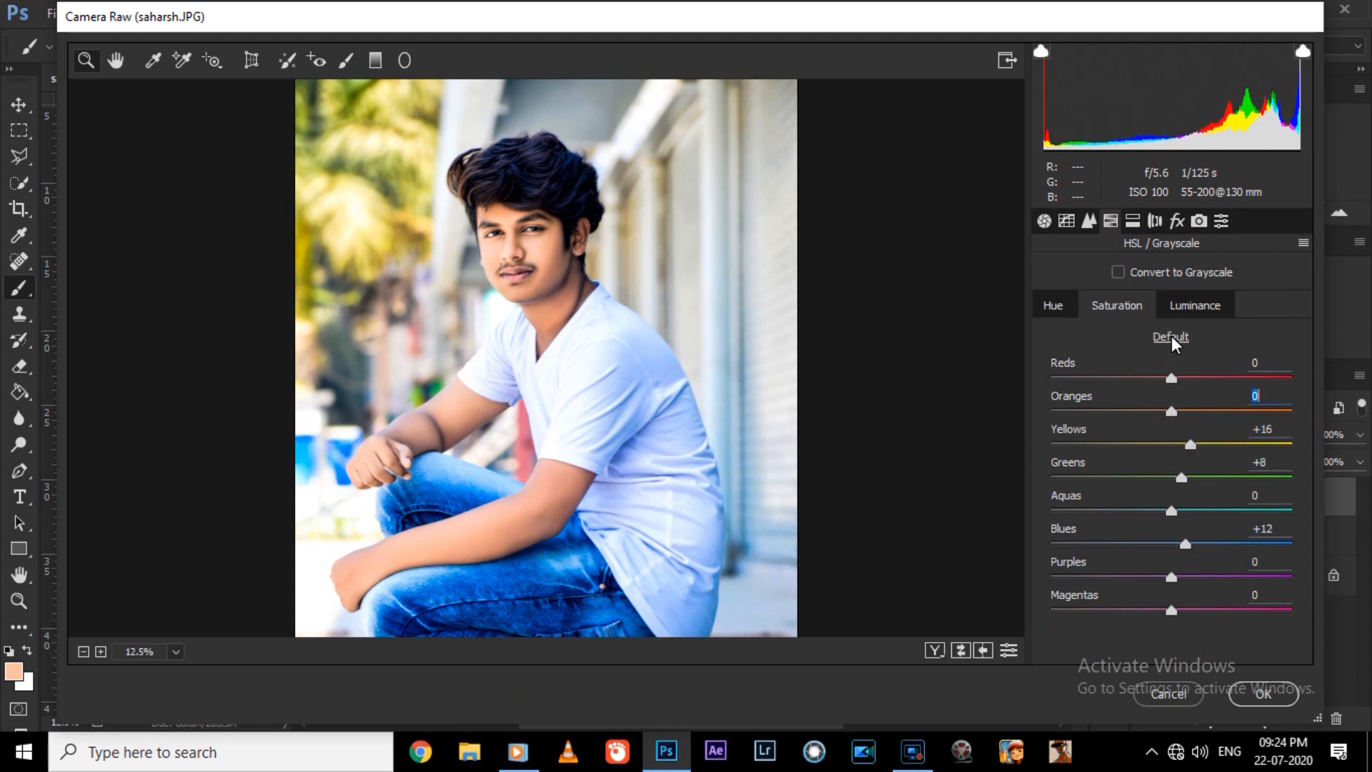
Set the Oranges luminance to 5 and apply the Camera Raw adjustments to the layer.
left_click(1194, 305)
left_click(1273, 399)
double_click(1274, 400)
type("5")
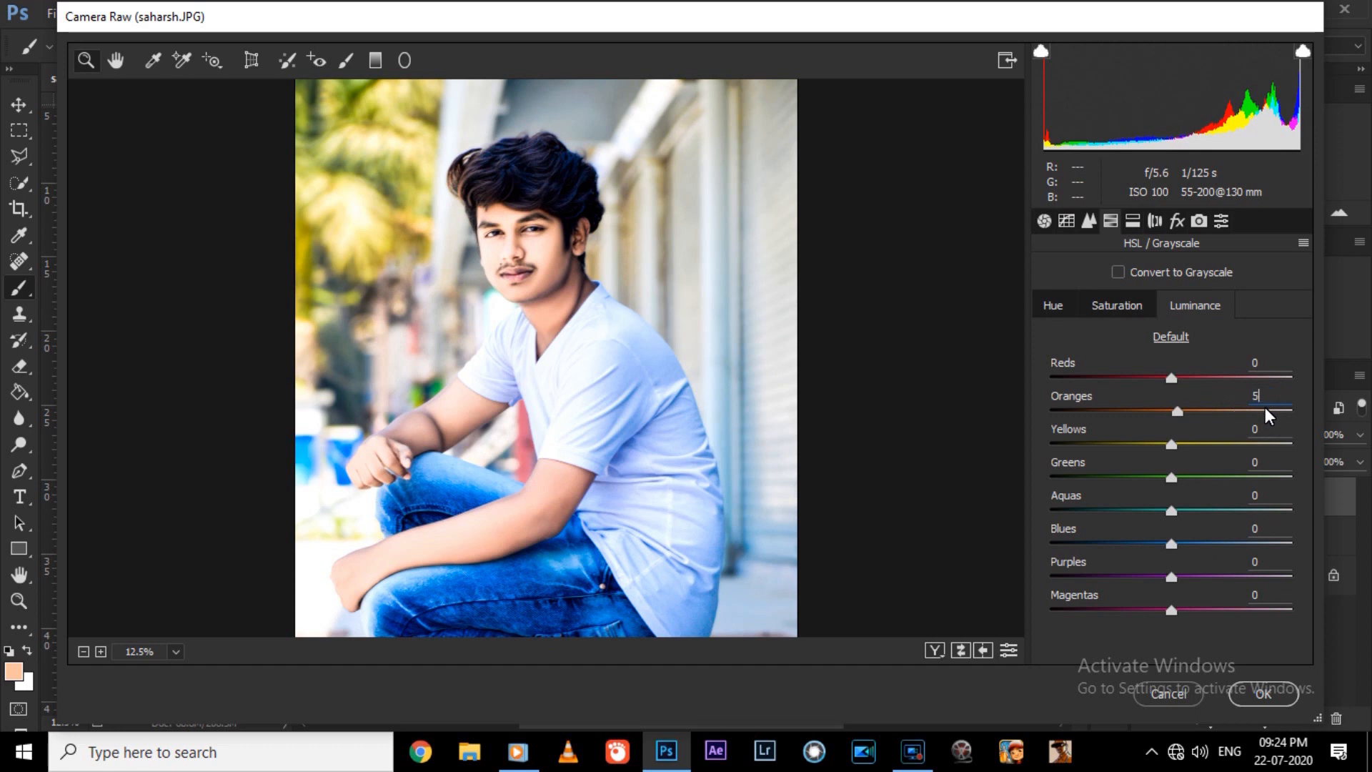
key("Return")
key("ctrl+minus")
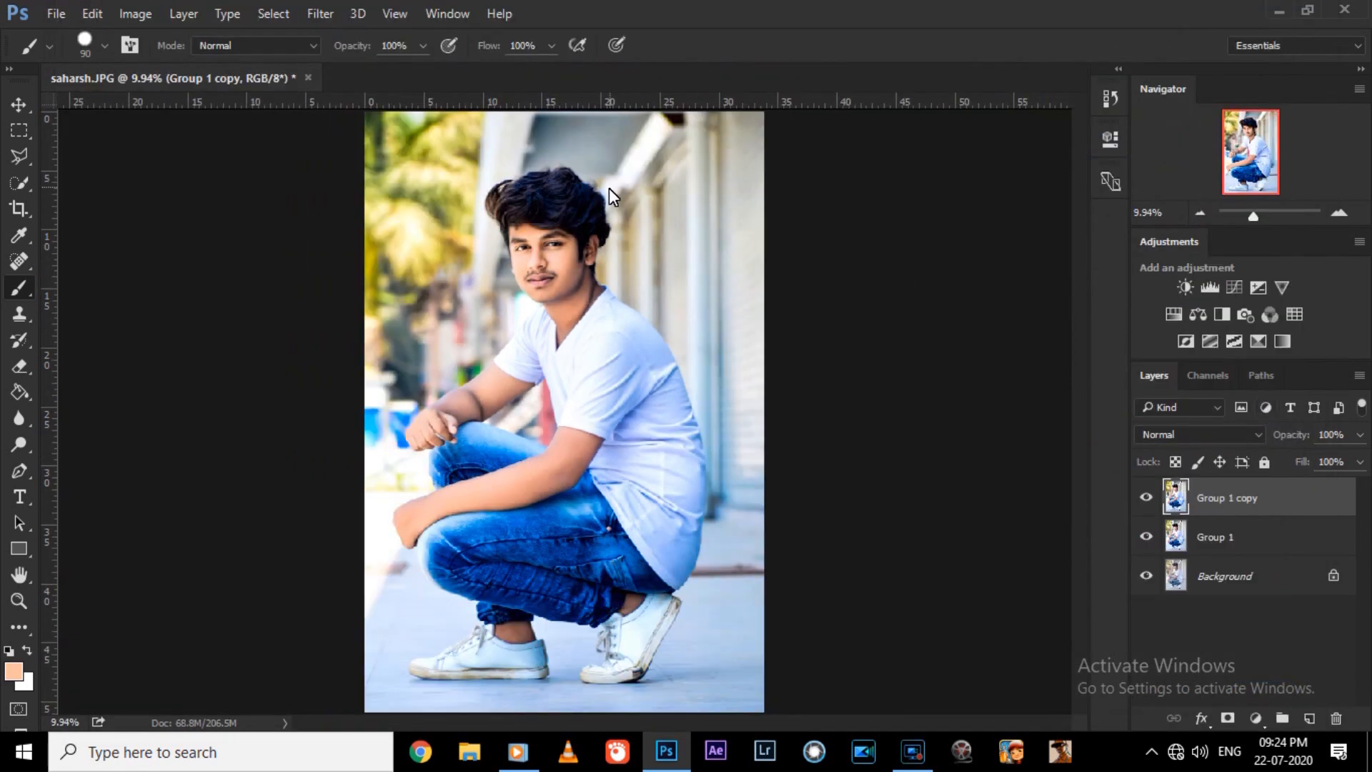
Heal the dark spot near the photo's top edge with the Spot Healing Brush and merge the copy into Group 1.
left_click(662, 159)
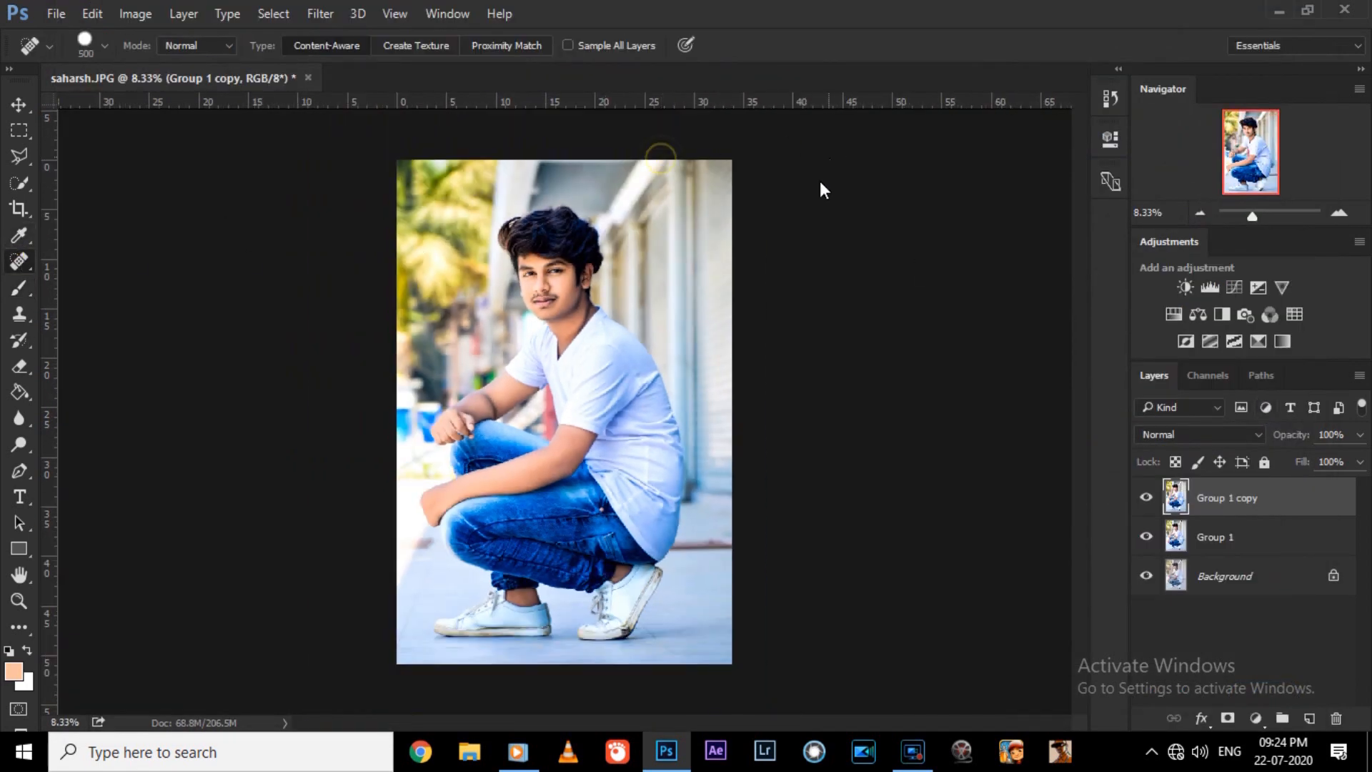
key("ctrl+0")
key("ctrl+plus")
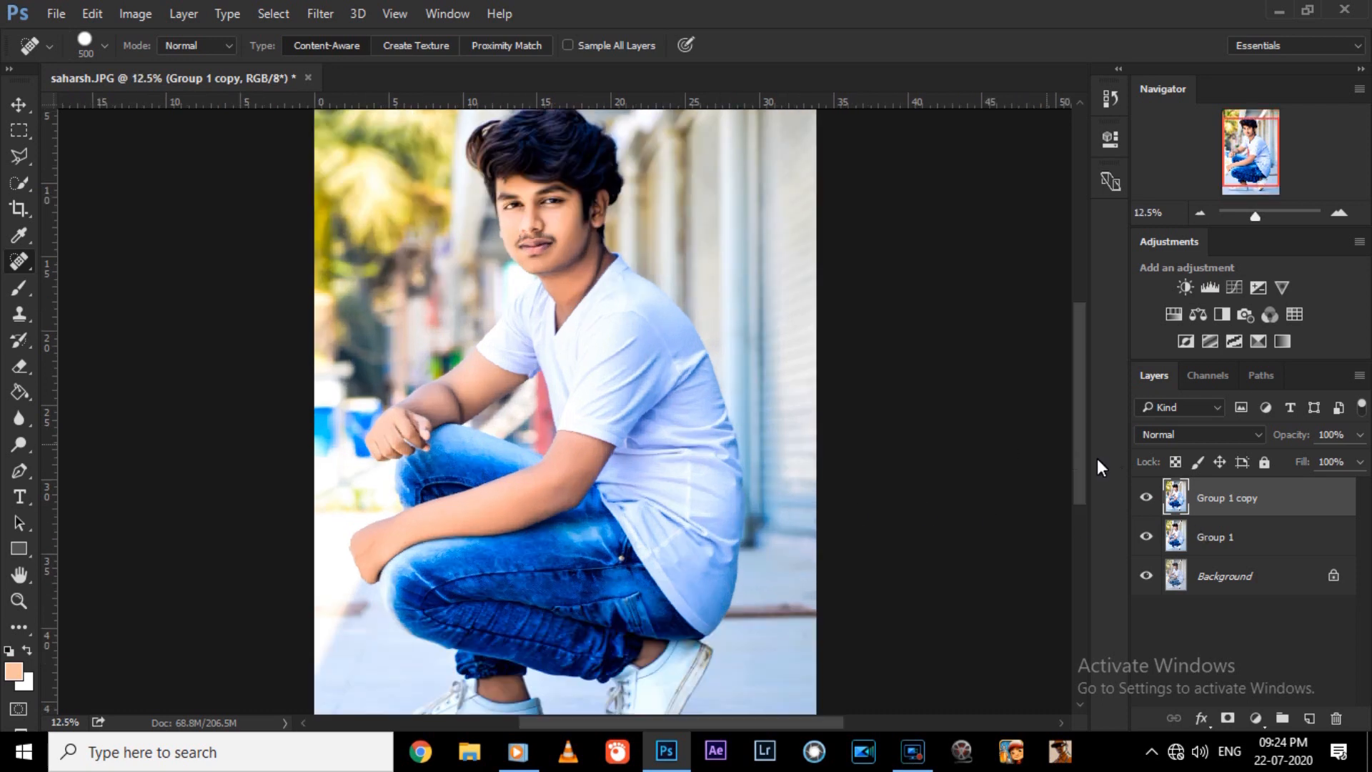
key("ctrl+plus")
Duplicate Group 1 and quick-select the man's white T-shirt, subtracting the background patch beside the shoulder.
key("w")
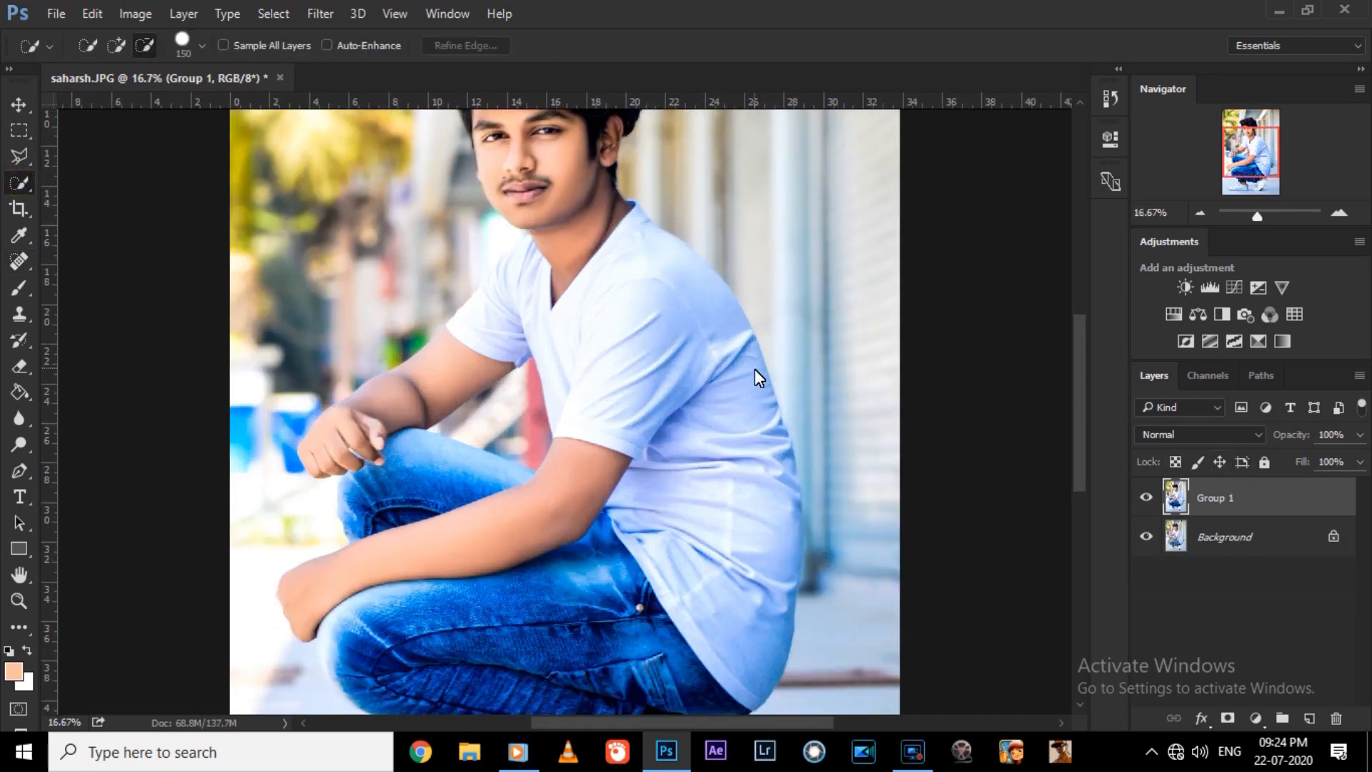
mouse_move(640, 342)
left_mouse_down()
mouse_move(732, 533)
mouse_move(747, 632)
left_mouse_up()
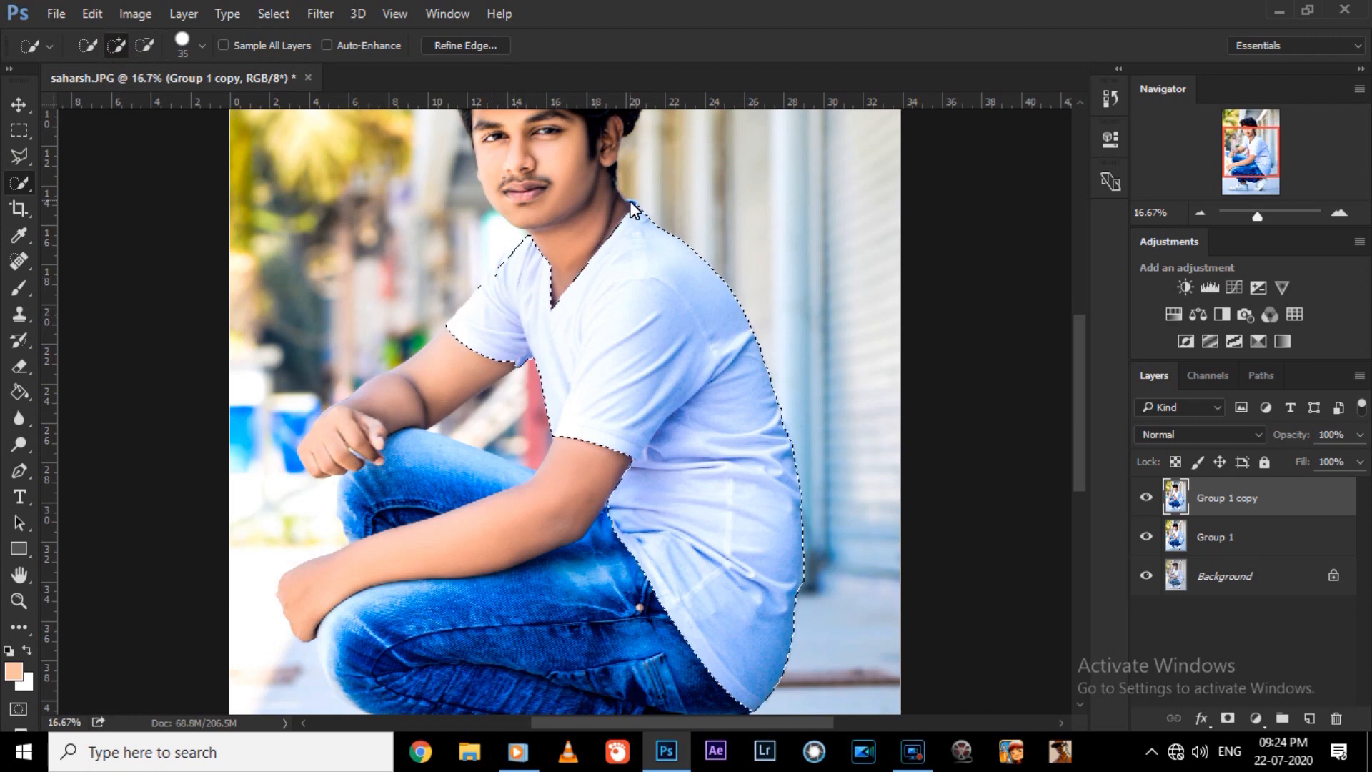
key("ctrl+plus")
left_click_drag(1074, 433, 1065, 362)
scroll(1037, 385, "down", 1)
key("bracketright")
key("bracketright")
left_click_drag(413, 536, 455, 489)
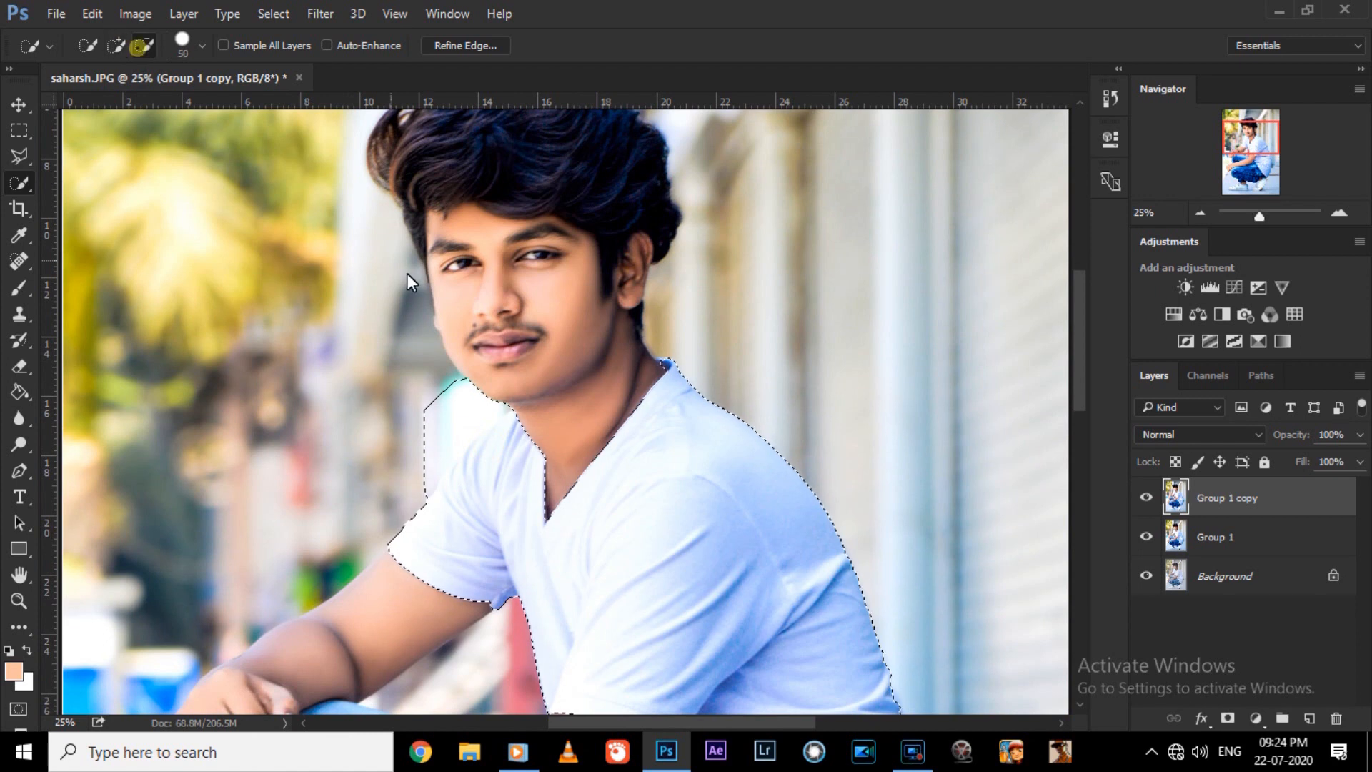
Strongly reduce the Blues saturation of the selected T-shirt with the Camera Raw filter, and deselect it.
key("ctrl+minus")
left_click(320, 13)
left_click(428, 129)
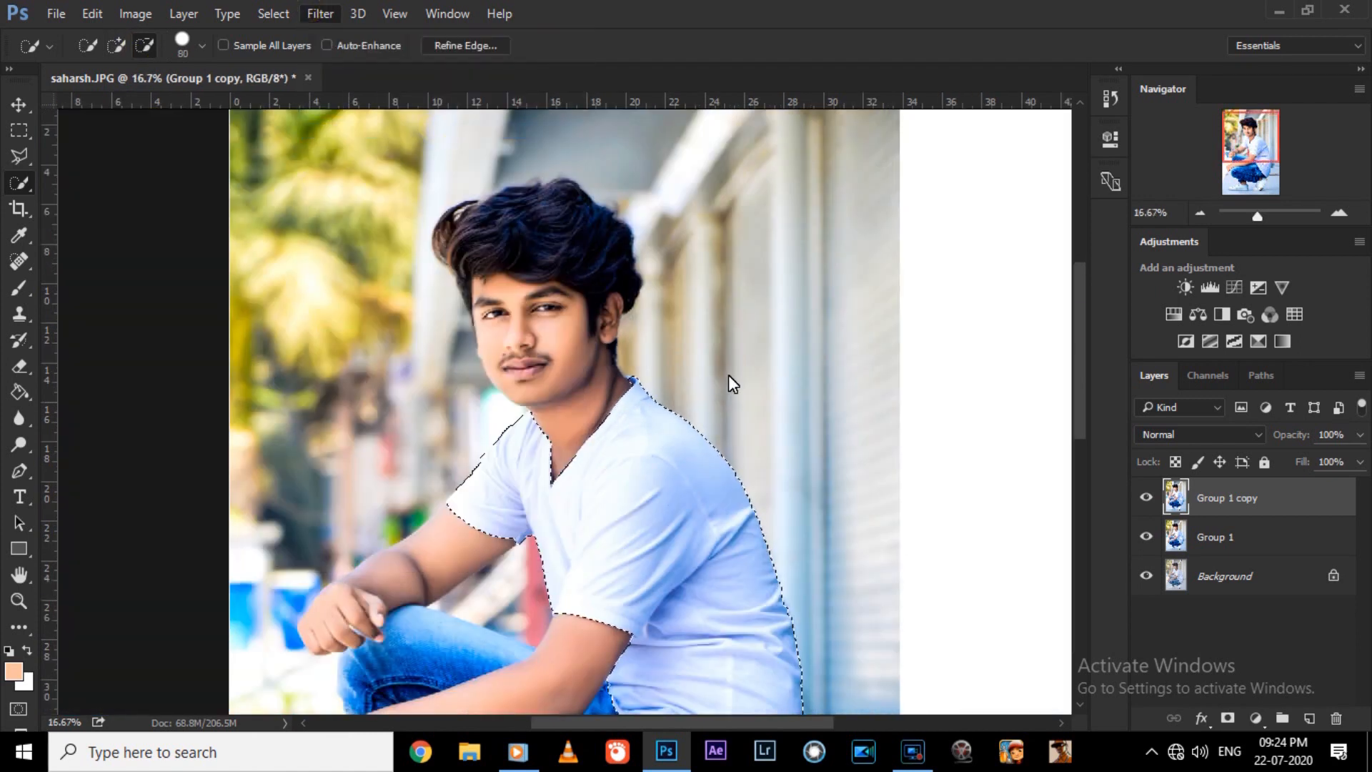
left_click(1110, 221)
left_click(1118, 304)
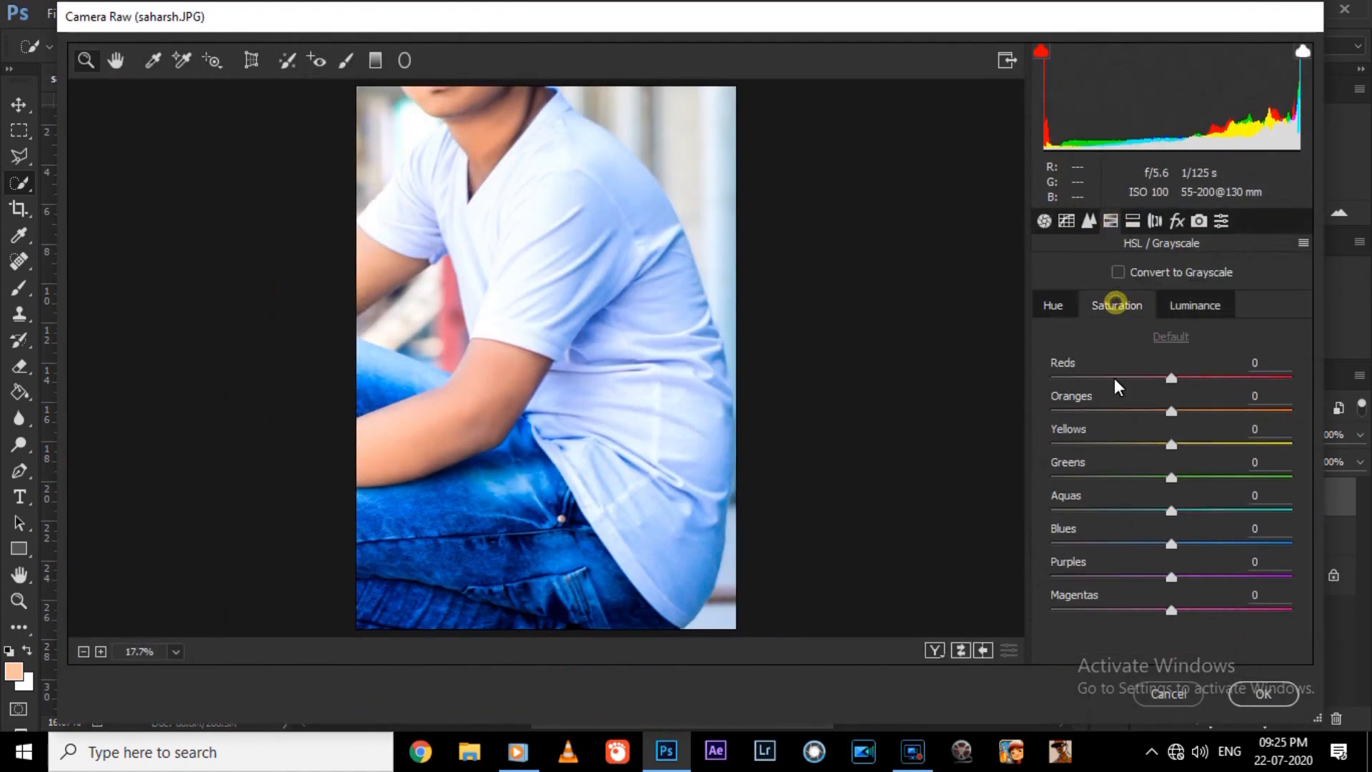
left_click_drag(1165, 542, 1094, 545)
key("Return")
key("ctrl+minus")
key("ctrl+minus")
key("ctrl+d")
Reduce the shirt-corrected copy's opacity to 57% and fill to 76%, comparing it hidden and shown.
key("bracketright")
key("bracketright")
key("bracketright")
key("bracketright")
key("bracketright")
key("bracketright")
key("bracketright")
key("bracketright")
key("bracketright")
key("bracketright")
key("bracketright")
key("bracketright")
key("bracketright")
key("bracketright")
key("bracketright")
key("bracketright")
key("bracketright")
key("bracketright")
key("bracketright")
key("ctrl+plus")
key("ctrl+plus")
left_click(1359, 435)
mouse_move(1361, 461)
left_mouse_down()
mouse_move(1300, 462)
mouse_move(1334, 464)
left_mouse_up()
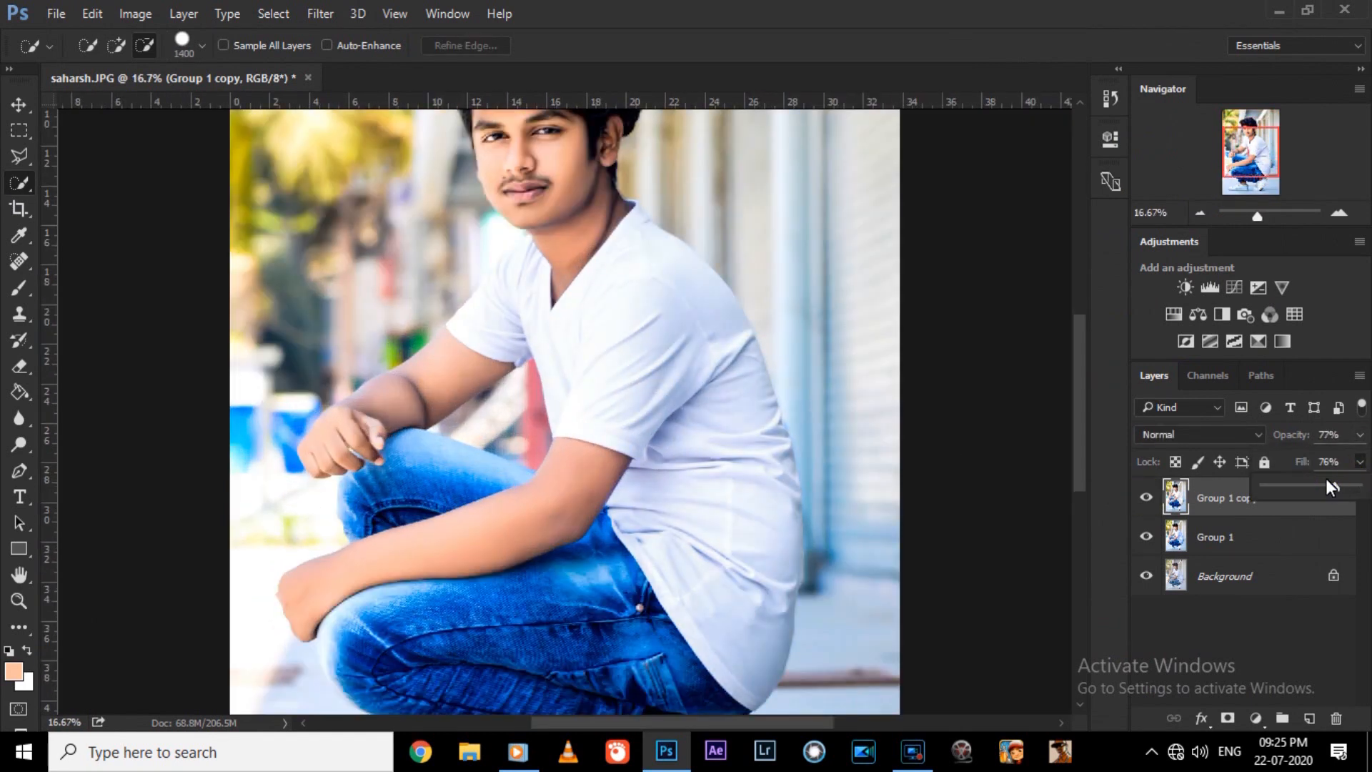
left_click(1151, 498)
left_click(1151, 498)
key("ctrl+0")
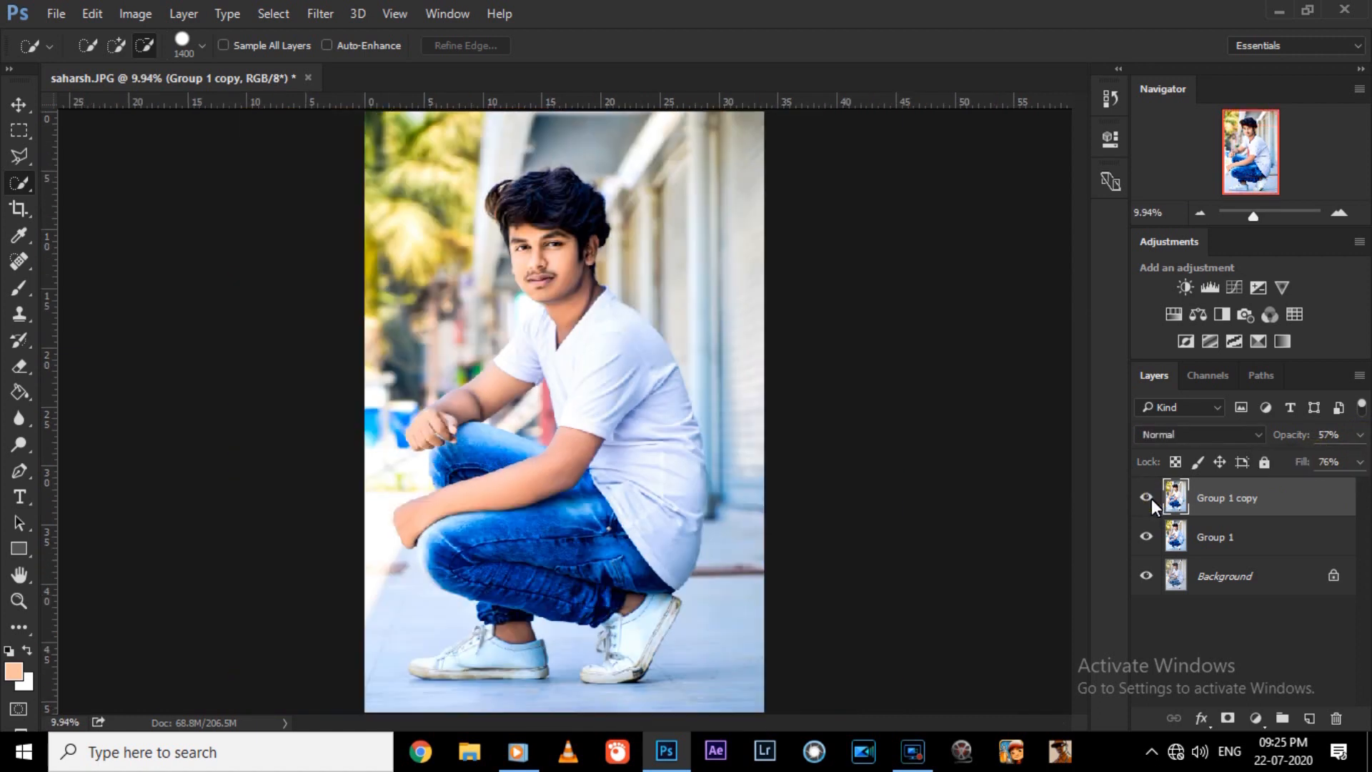
Merge the shirt-corrected copy into Group 1 and check the whole portrait.
key("ctrl+e")
key("ctrl+plus")
key("ctrl+0")
key("ctrl+plus")
key("ctrl+0")
Duplicate the merged Group 1 layer and open the duplicate in the Camera Raw filter.
key("ctrl+j")
left_click(320, 13)
left_click(379, 130)
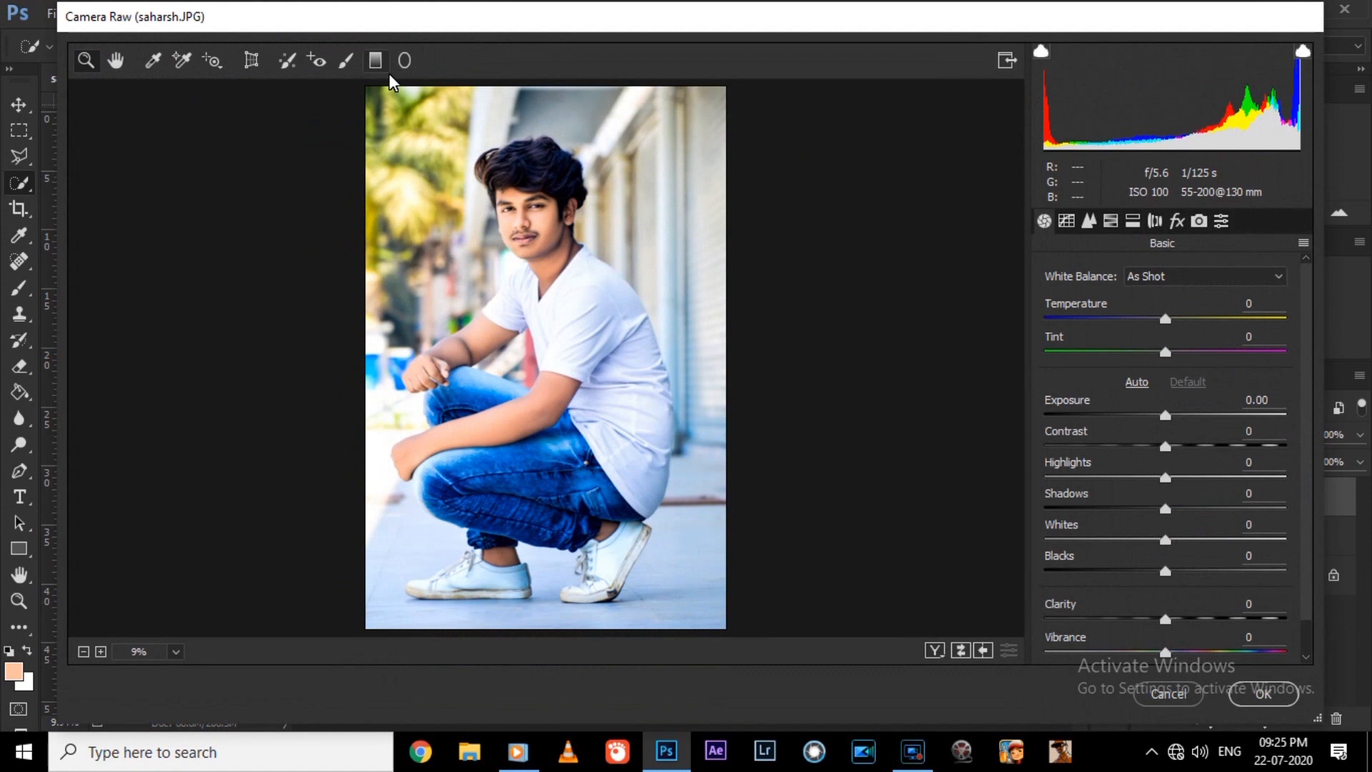
Draw graduated filters inward from the photo's left and right edges to darken them.
key("g")
left_click_drag(213, 294, 420, 286)
mouse_move(854, 335)
left_mouse_down()
mouse_move(629, 325)
mouse_move(645, 349)
mouse_move(656, 323)
mouse_move(850, 341)
left_mouse_up()
Add a graduated filter upward from the photo's bottom edge, redrawing it once, and apply the Camera Raw changes.
key("ctrl+minus")
left_click_drag(540, 632, 545, 458)
key("ctrl+z")
key("ctrl+minus")
left_click_drag(545, 558, 545, 400)
key("z")
key("Return")
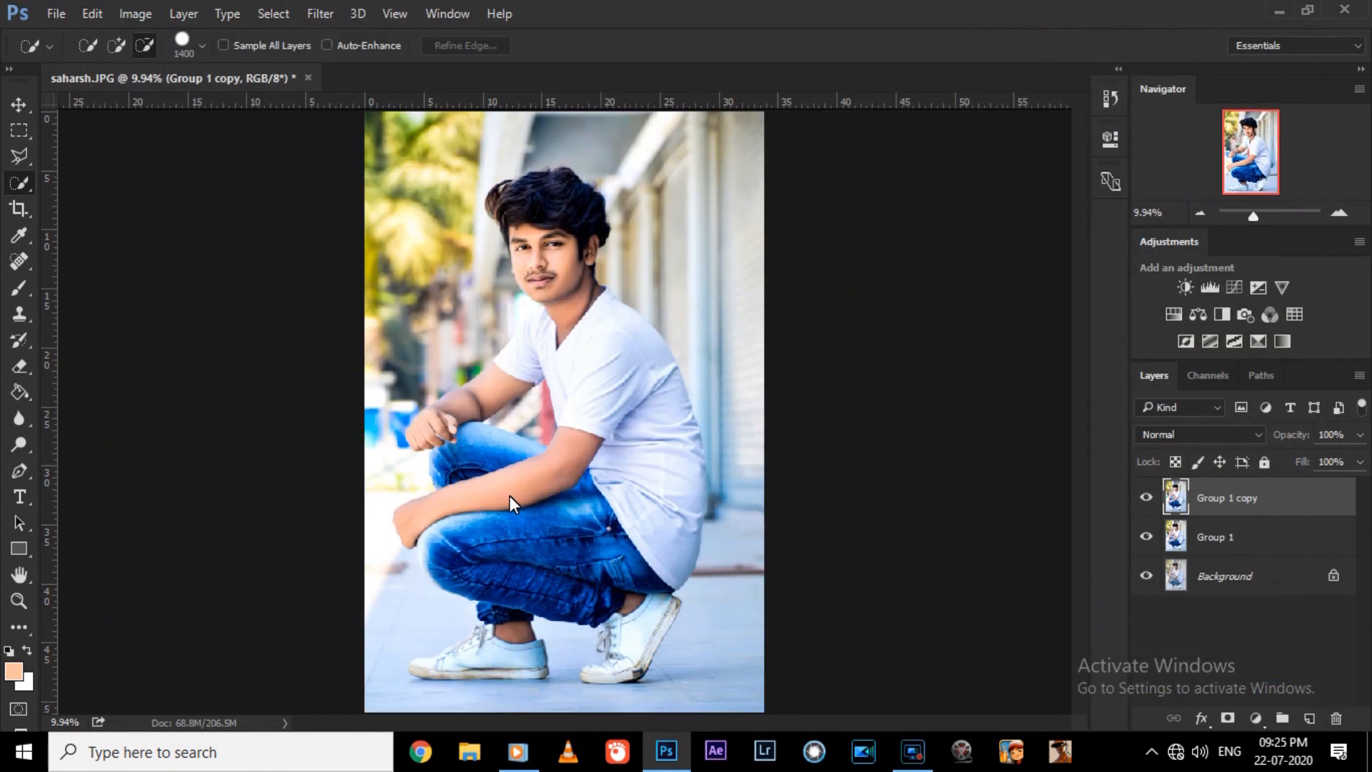
Compare the edge-darkened copy hidden and shown, and lower its opacity to 67%.
left_click(1149, 486)
left_click(1148, 486)
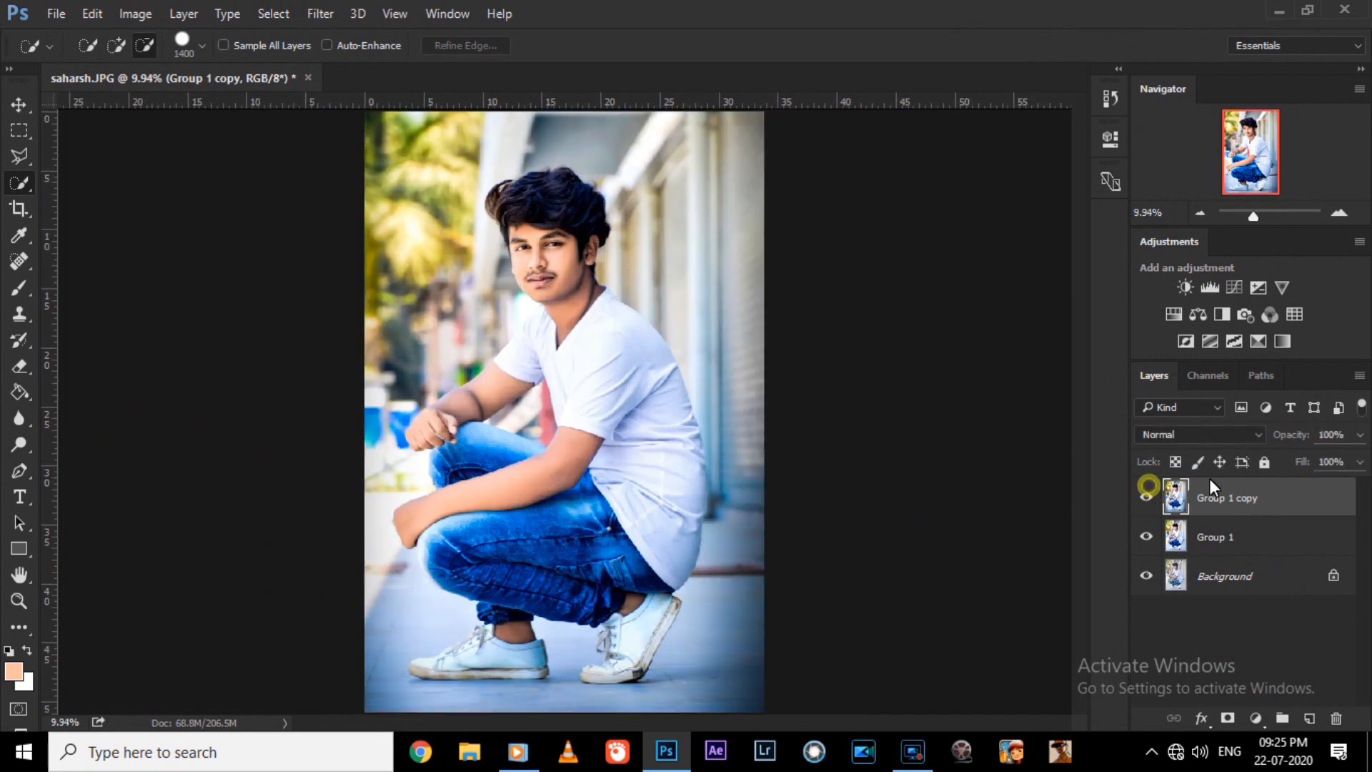
key("ctrl+plus")
left_click(1360, 435)
left_click(1326, 457)
key("Return")
key("ctrl+minus")
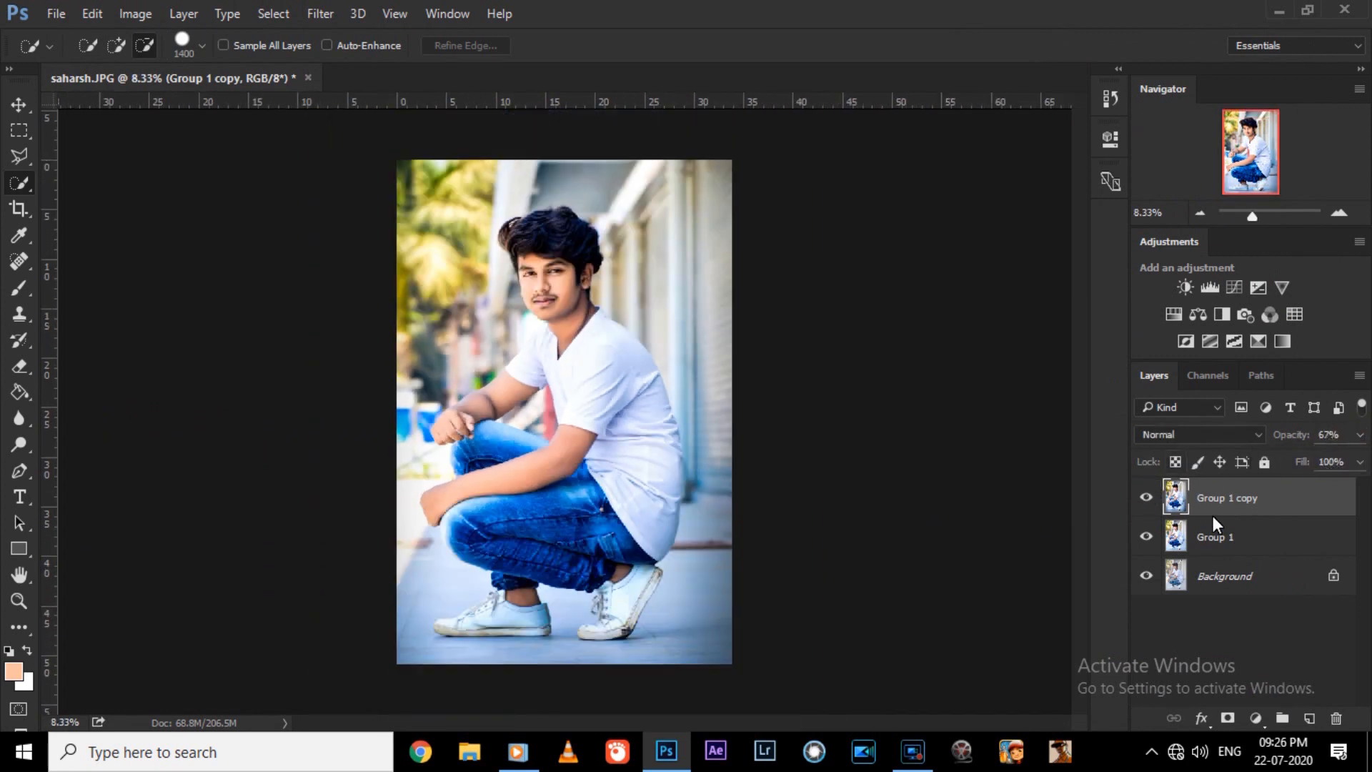
key("Return")
Check the edge-darkened copy against the layer beneath and merge it into Group 1.
key("ctrl+plus")
left_click(1149, 498)
left_click(1149, 498)
key("ctrl+e")
key("ctrl+j")
key("bracketleft")
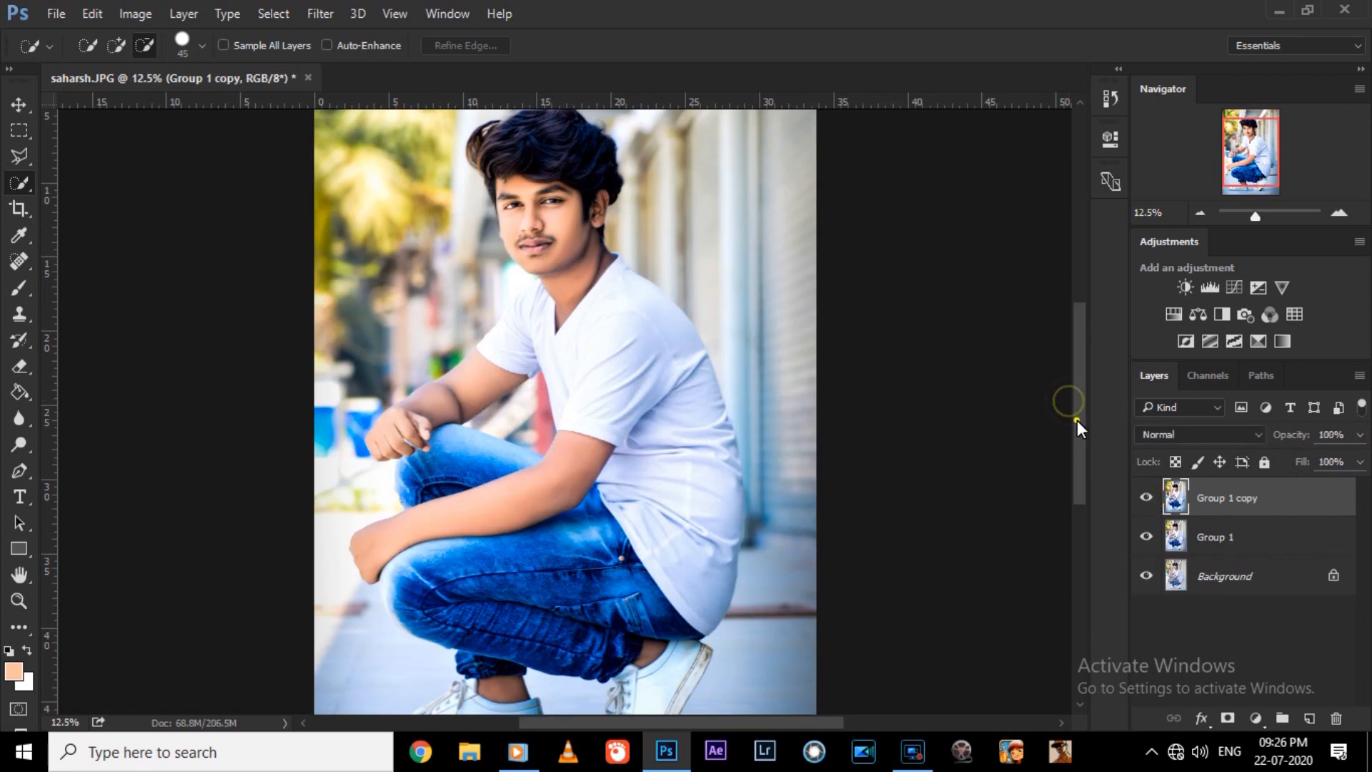
key("ctrl+0")
key("ctrl+e")
Open KP Logo.png and paste the logo into the portrait document as a new layer.
key("ctrl+o")
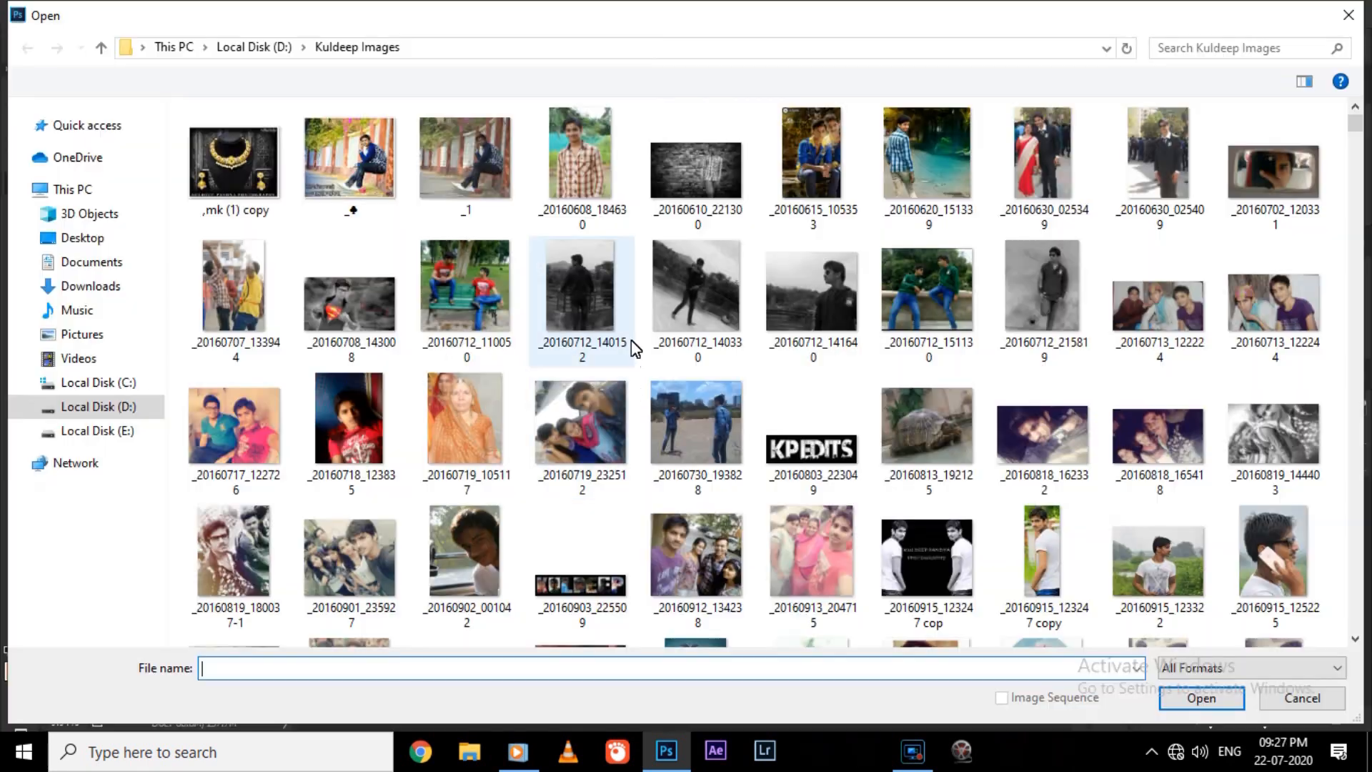
key("alt+Up")
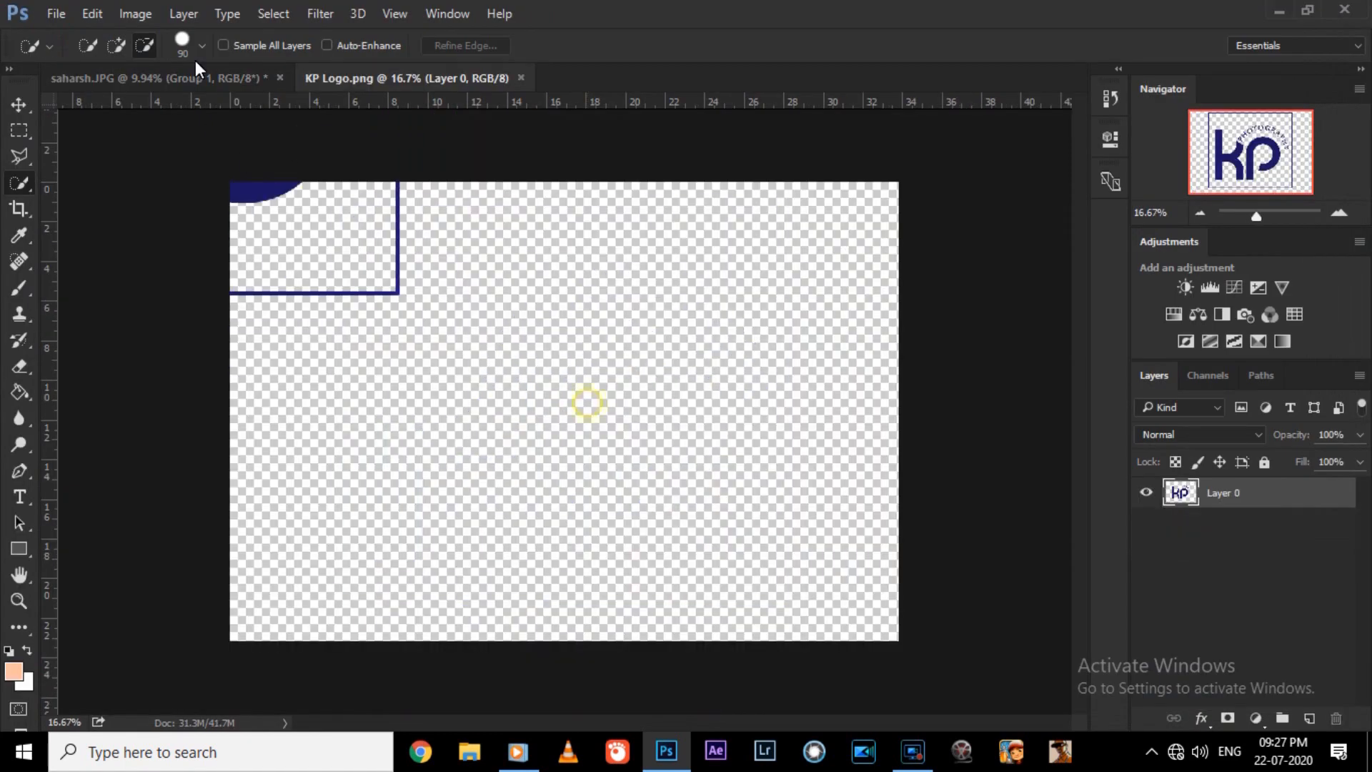
left_click(196, 76)
key("ctrl+v")
left_click(790, 355)
Scale the pasted logo to 26.81% and place it in the photo's lower-right corner.
key("ctrl+t")
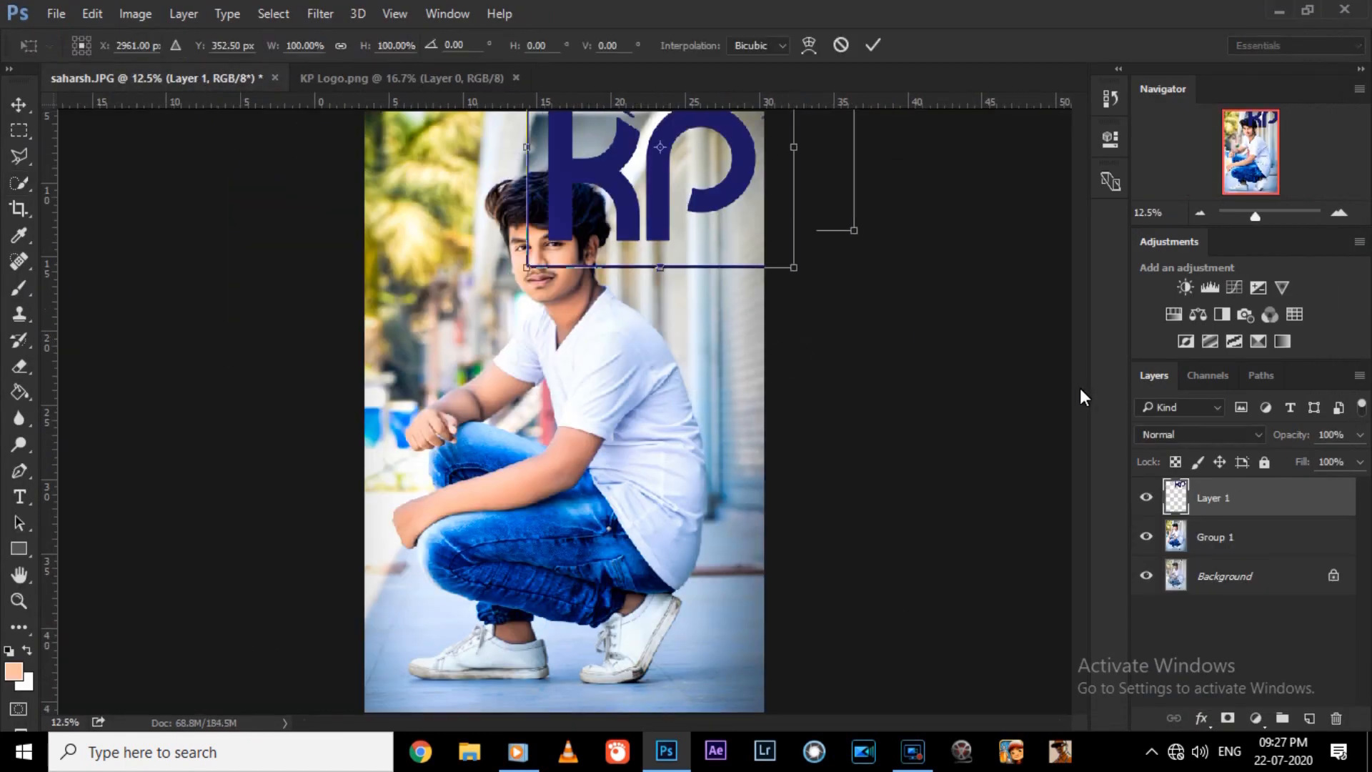
key("ctrl+plus")
left_click_drag(946, 183, 662, 506)
scroll(1060, 549, "down", 5)
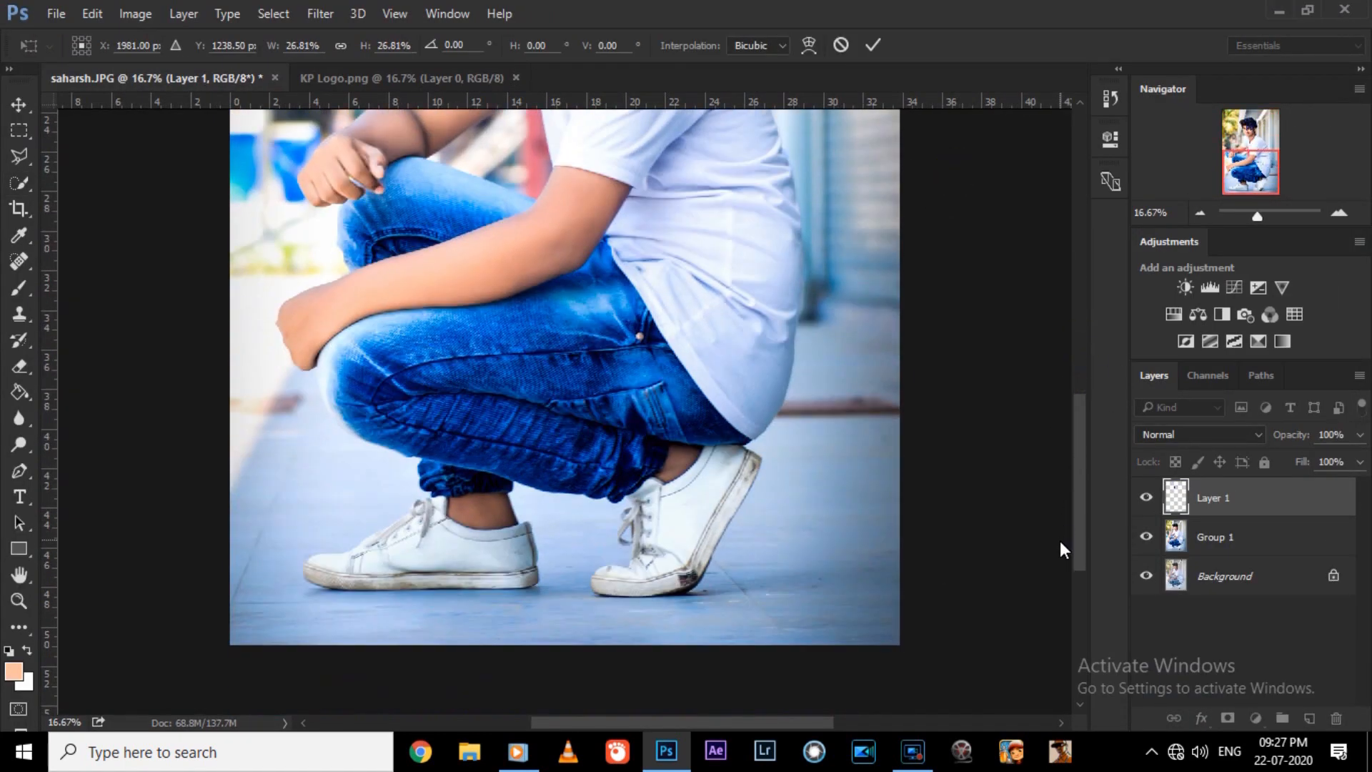
key("ctrl+minus")
key("ctrl+minus")
left_click_drag(714, 646, 710, 644)
key("Return")
Zoom in on the logo, shrink it further and move it closer to the photo's lower-right corner.
key("ctrl+plus")
left_click_drag(1080, 457, 1079, 554)
key("ctrl+plus")
key("ctrl+plus")
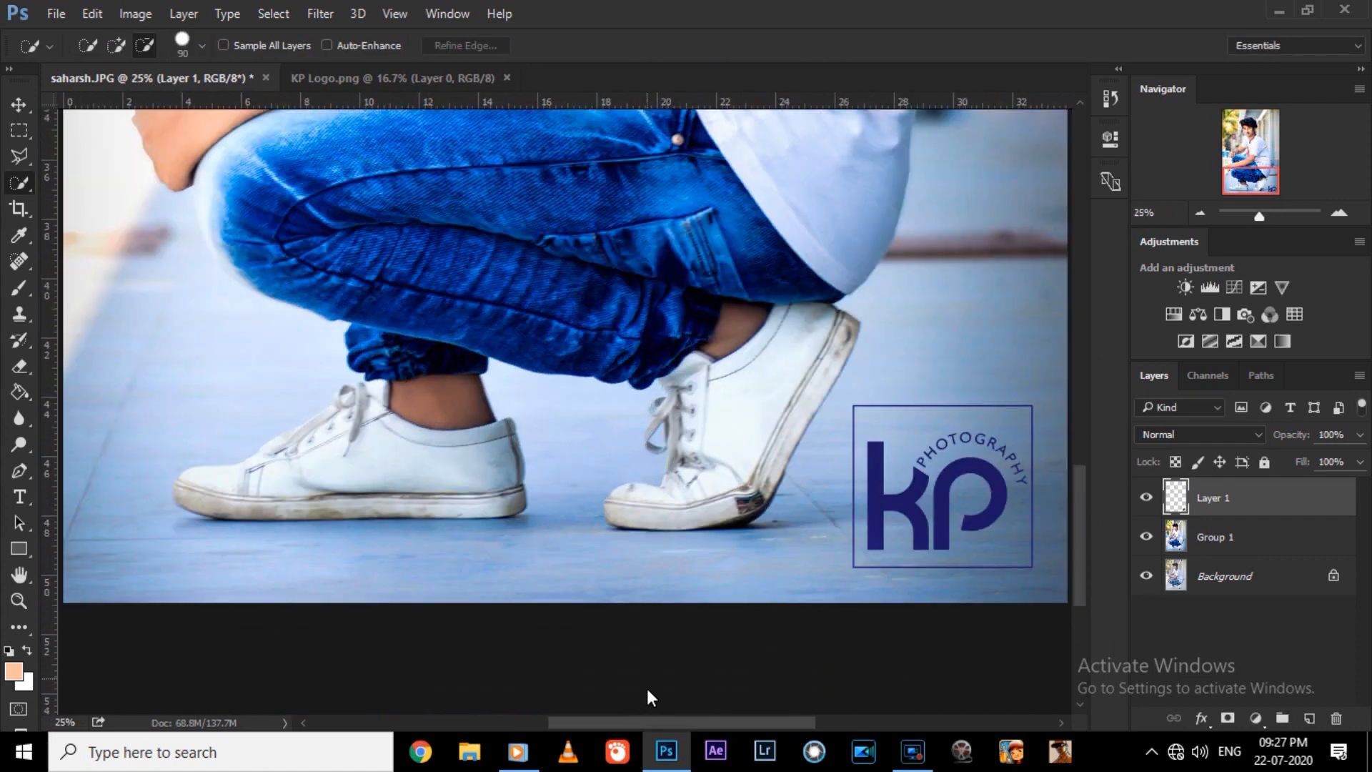
left_click_drag(657, 722, 736, 722)
key("ctrl+t")
left_click_drag(776, 583, 805, 618)
left_click_drag(641, 436, 698, 486)
key("Return")
Scale the KP logo down to about 85.3% in the photo's lower-right corner.
key("ctrl+0")
key("ctrl+minus")
key("ctrl+t")
key("Return")
key("ctrl+t")
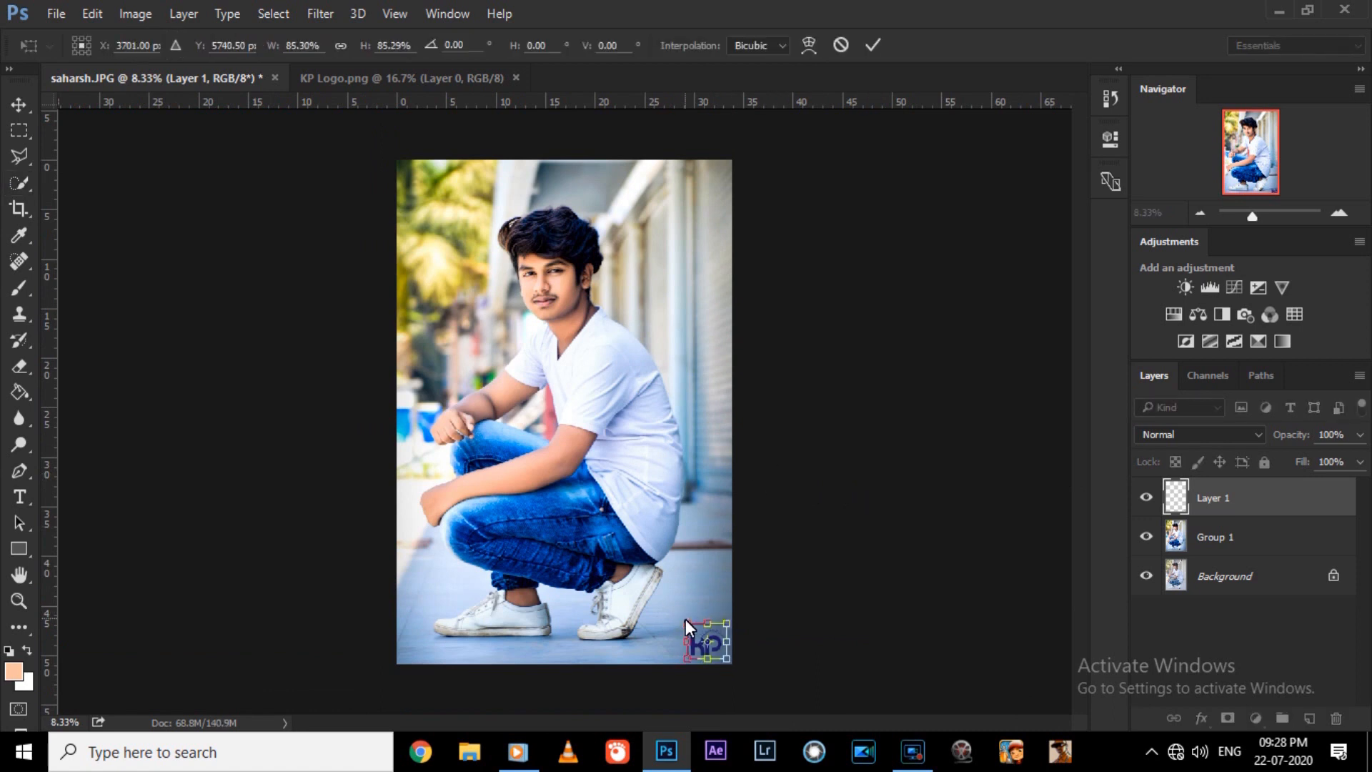
key("Return")
Open KP Logo (1).png, paste it into the portrait as a new layer and place it in the photo's upper-right corner.
key("ctrl+o")
double_click(1284, 189)
left_click_drag(626, 379, 604, 183)
key("ctrl+t")
left_click_drag(715, 159, 702, 190)
key("Return")
Shrink the signature logo slightly and move it closer to the photo's upper-right corner.
key("ctrl+plus")
key("ctrl+plus")
left_click_drag(1078, 404, 1046, 291)
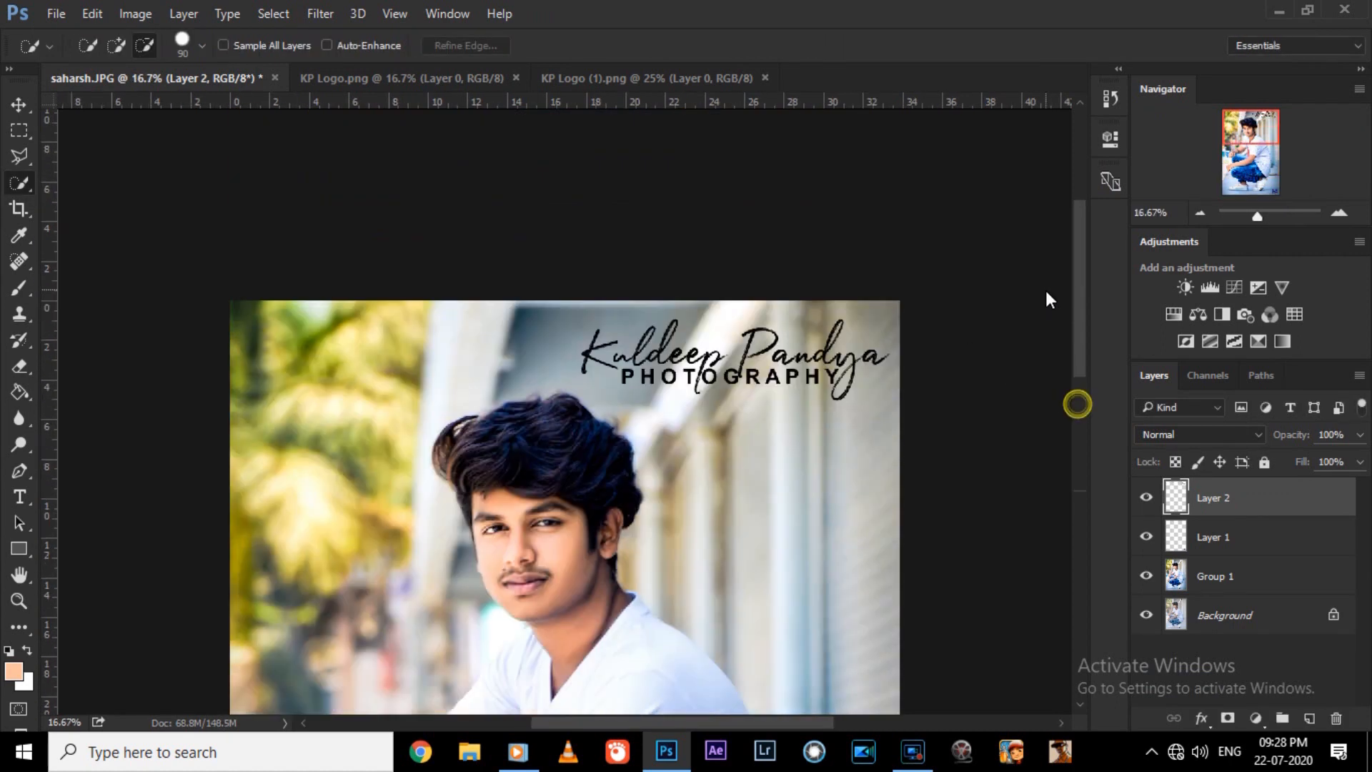
key("ctrl+plus")
key("ctrl+t")
left_click_drag(791, 275, 786, 303)
key("Return")
Nudge the signature logo slightly toward the photo's right edge.
key("ctrl+t")
key("Right")
key("Right")
key("Right")
key("Right")
key("Right")
key("Right")
key("Return")
key("ctrl+t")
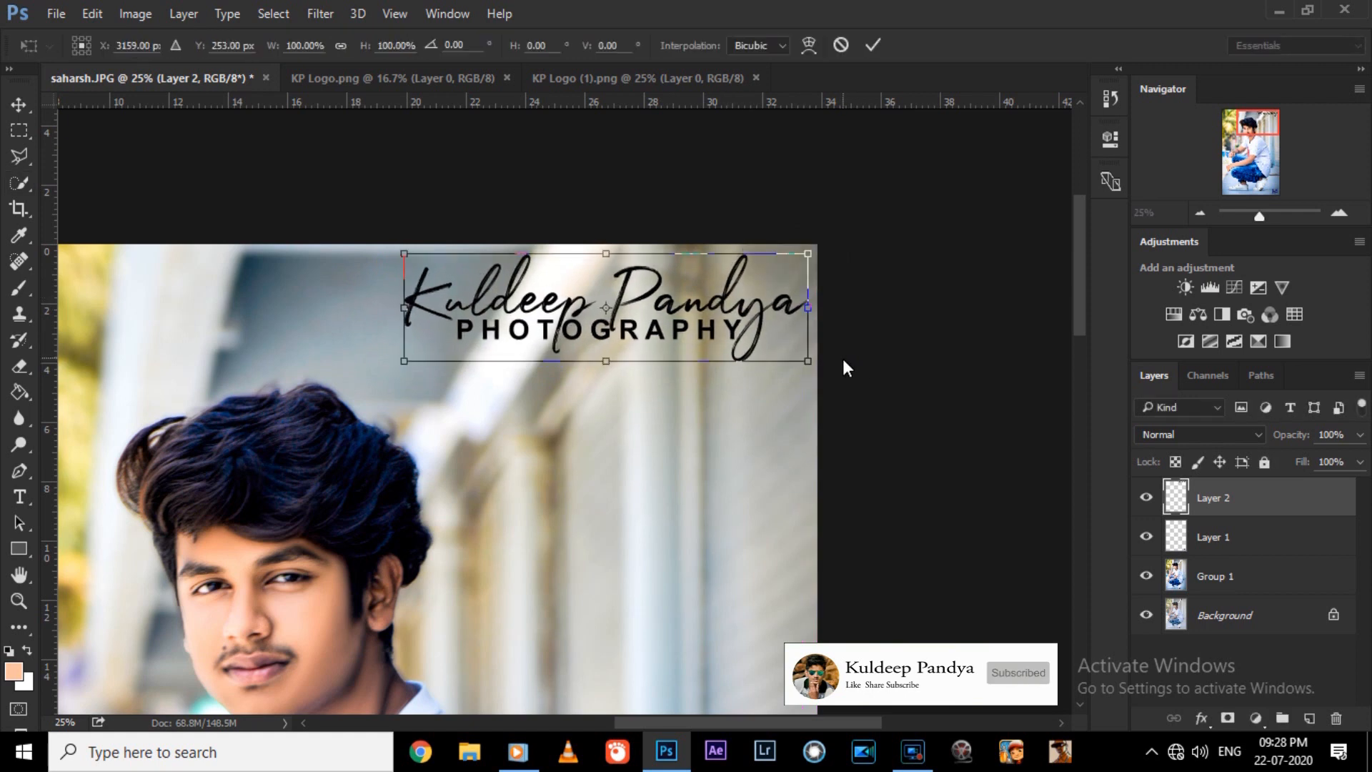
key("Return")
Try the signature logo in white by inverting its colors, and invert it back to black.
key("ctrl+0")
key("ctrl+i")
key("ctrl+t")
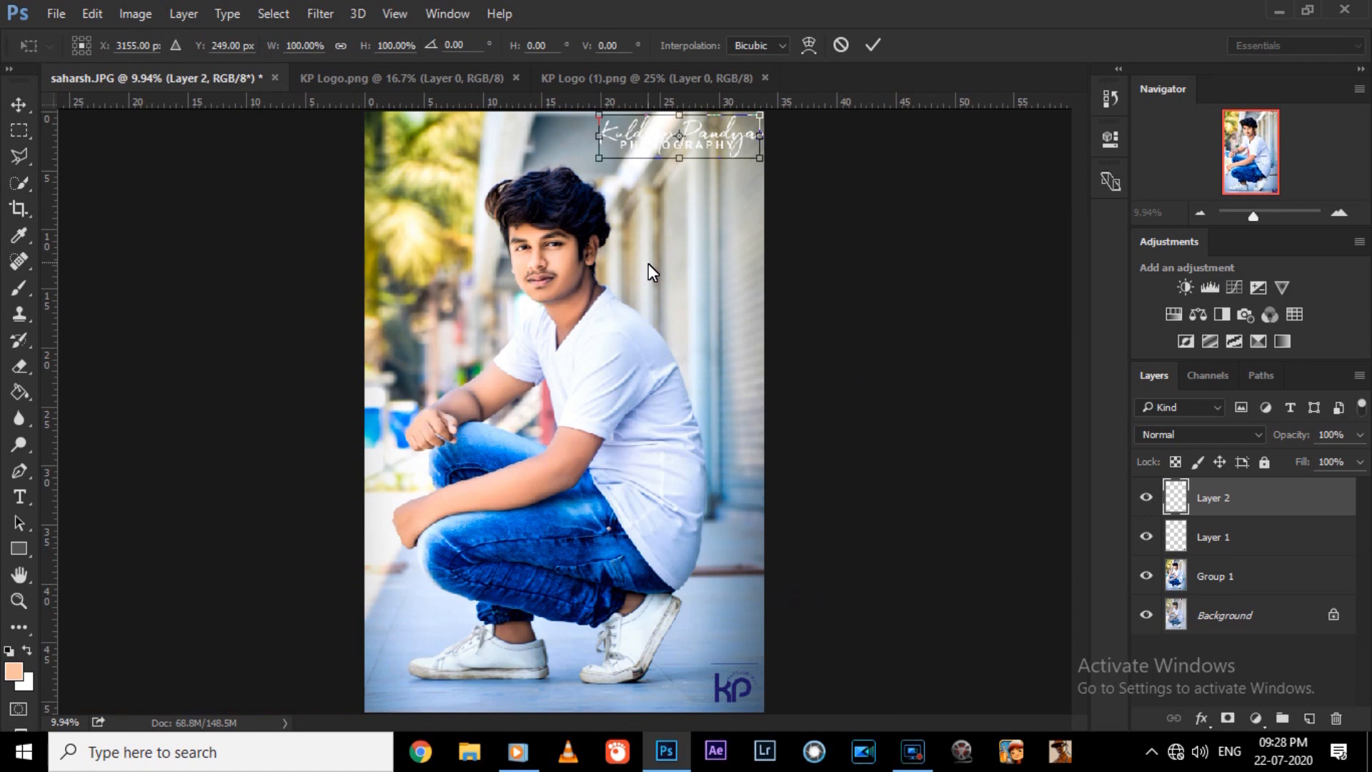
key("Return")
key("ctrl+i")
Compare the retouched portrait with the original by hiding and showing Group 1, both close up and as a whole.
key("ctrl+plus")
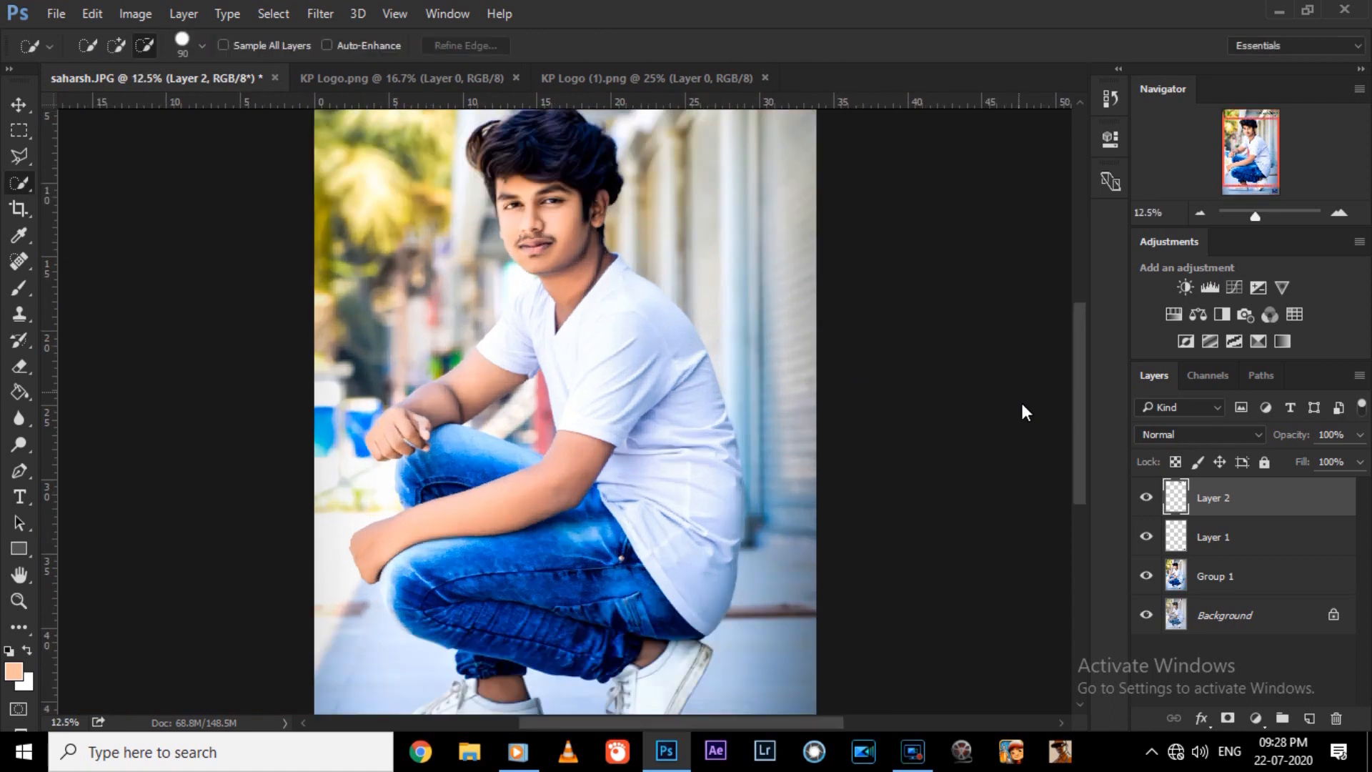
left_click_drag(1082, 457, 1074, 404)
key("ctrl+plus")
key("ctrl+plus")
key("ctrl+minus")
key("ctrl+plus")
key("ctrl+minus")
left_click(1151, 575)
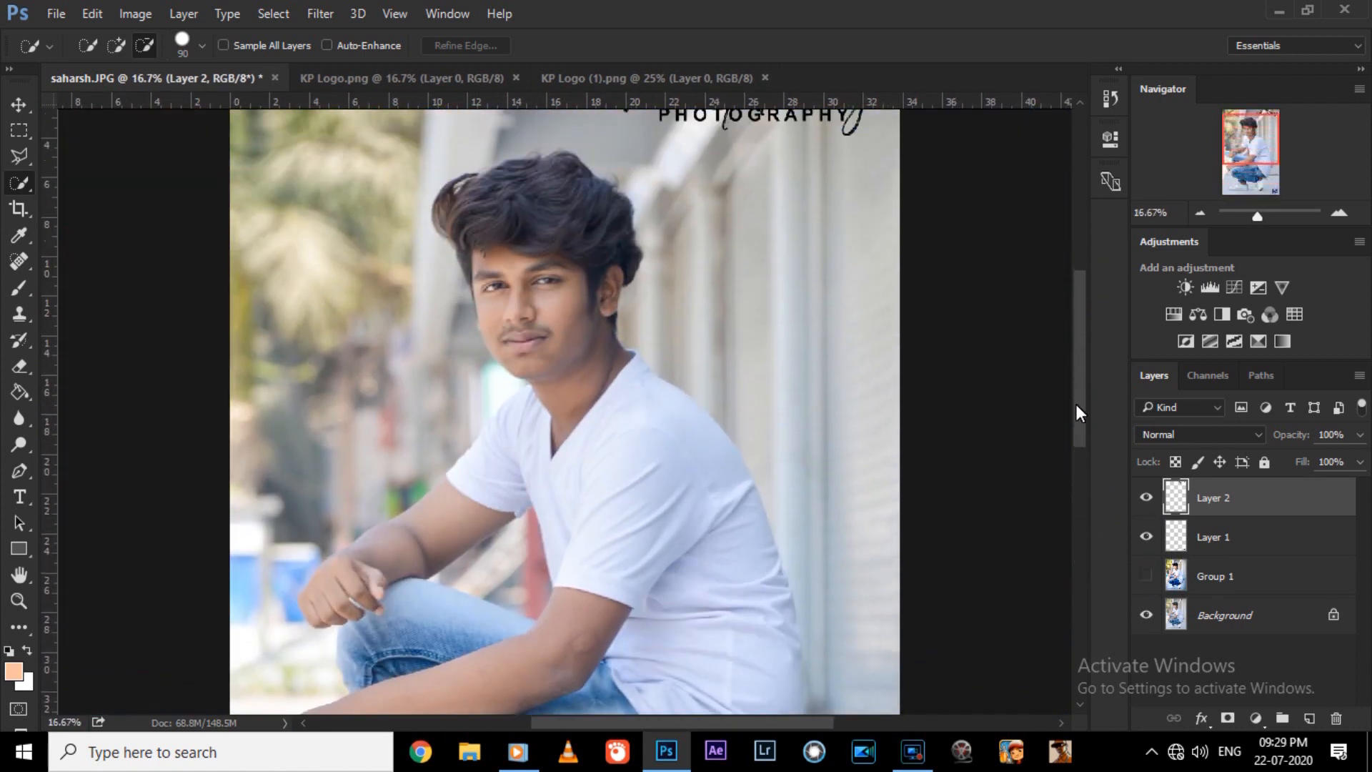
key("ctrl+0")
left_click(1152, 580)
left_click(1152, 581)
key("ctrl+plus")
left_click(1151, 580)
left_click(1152, 580)
left_click(1152, 581)
key("ctrl+0")
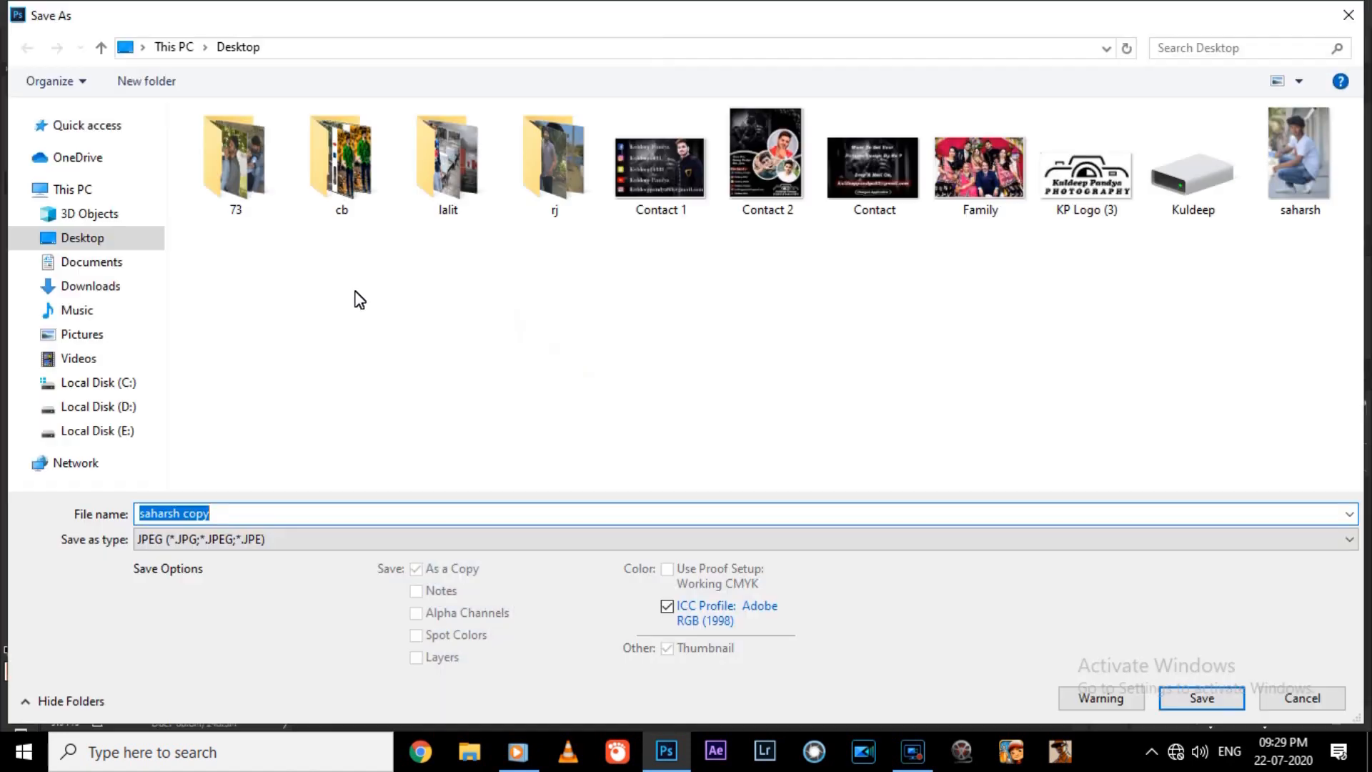